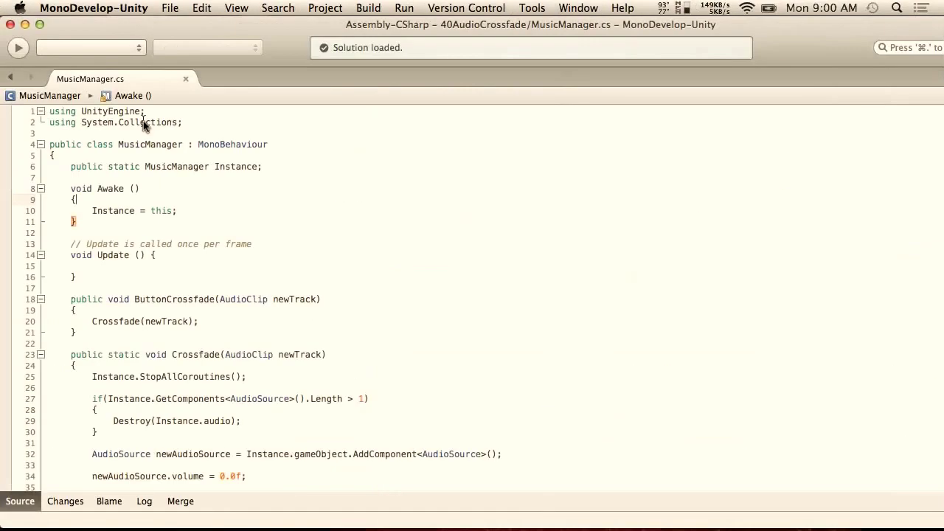
- Switch from the code editor to the Unity editor with the BreakfastWithUnity project
{"action": "key", "text": "F11"}
{"action": "mouse_move", "coordinate": [612, 501]}
{"action": "key", "text": "alt+space"}
{"action": "type", "text": "u"}
{"action": "key", "text": "Return"}
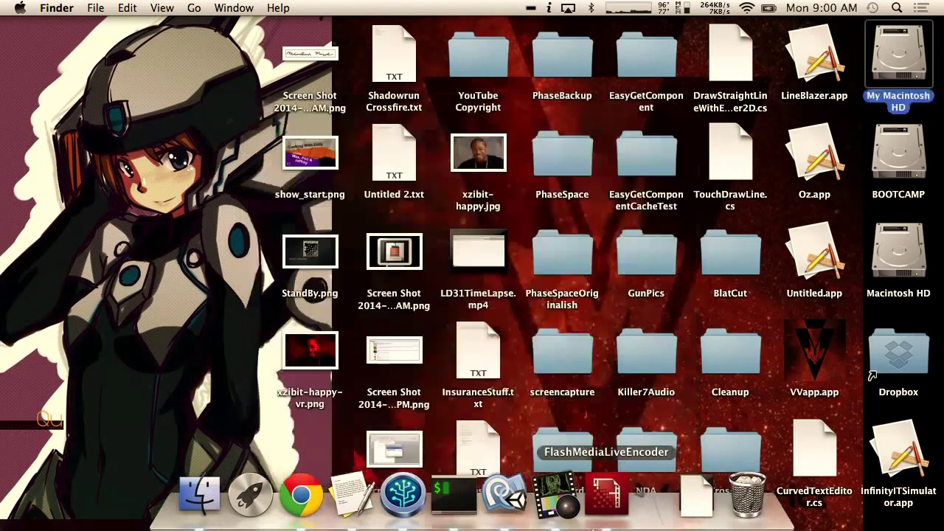
{"action": "left_click", "coordinate": [609, 397]}
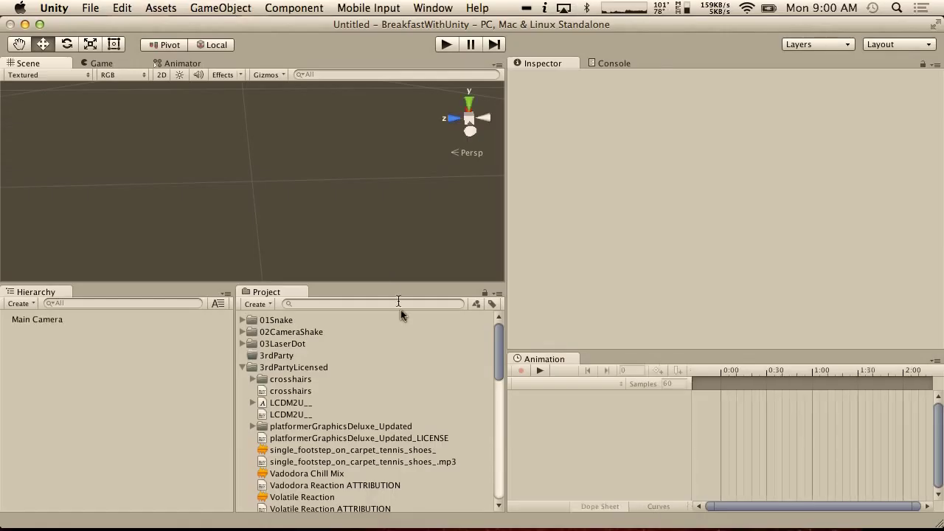
- Listen to the single_footstep_on_carpet_tennis_shoes_ clip in the 3rdPartyLicensed folder and view its accompanying license text file
{"action": "scroll", "coordinate": [250, 370], "scroll_direction": "down", "scroll_amount": 5}
{"action": "scroll", "coordinate": [273, 369], "scroll_direction": "up", "scroll_amount": 4}
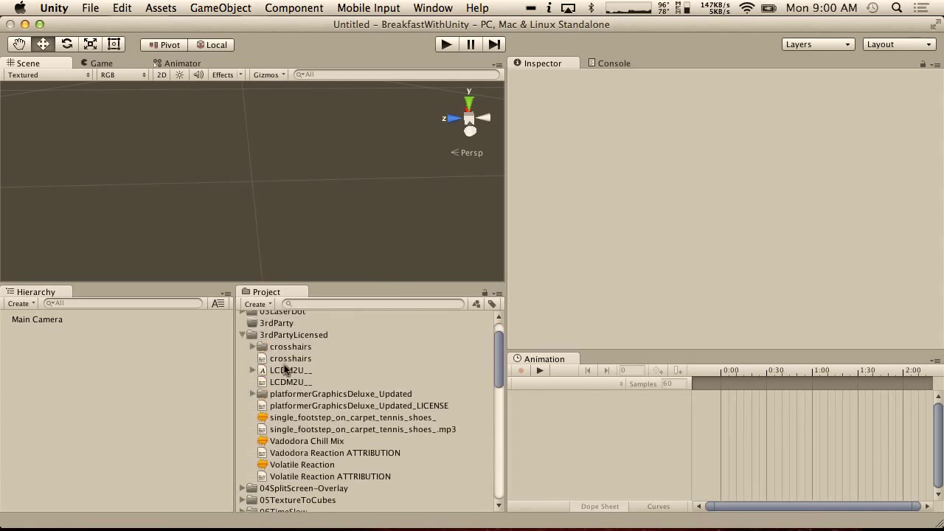
{"action": "left_click", "coordinate": [299, 418]}
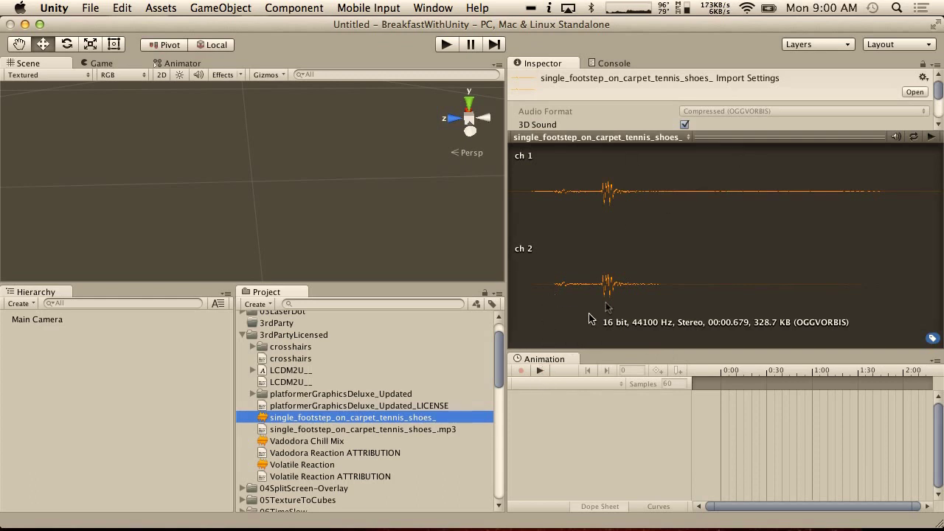
{"action": "left_click", "coordinate": [932, 137]}
{"action": "left_click", "coordinate": [932, 137]}
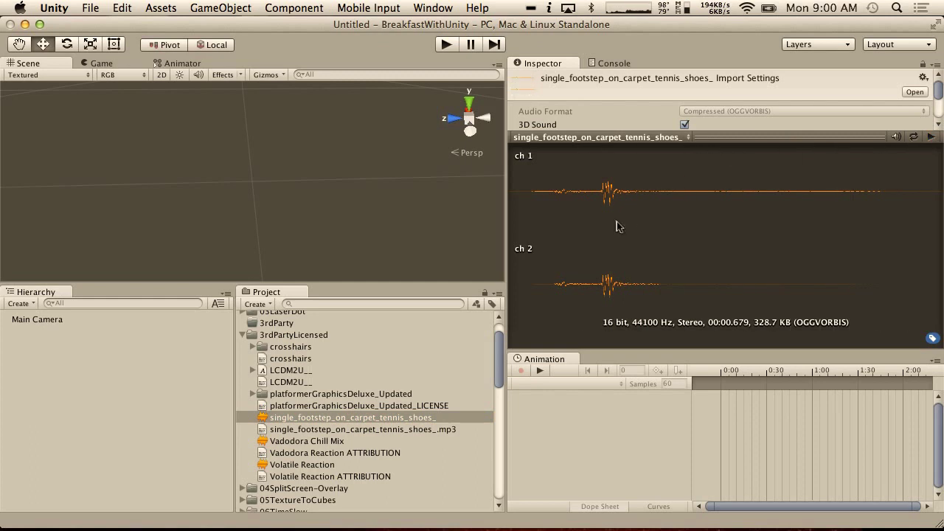
{"action": "left_click", "coordinate": [338, 429]}
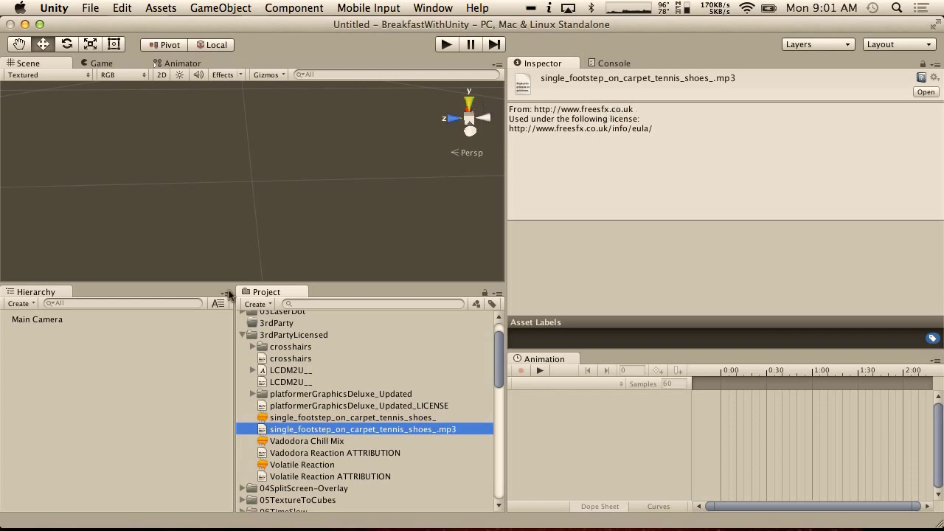
- Collapse the 3rdPartyLicensed folder and select the 43FootstepsAnimationEvents folder in the project
{"action": "left_click", "coordinate": [245, 336]}
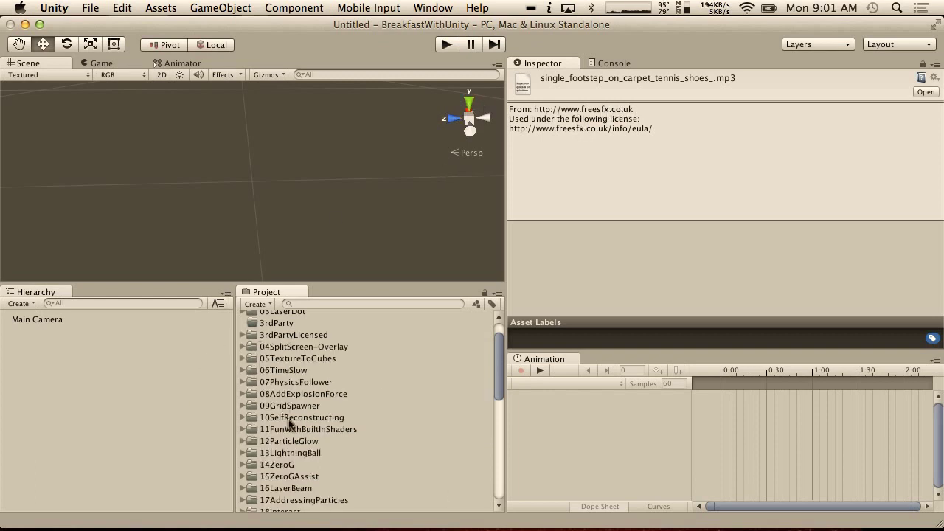
{"action": "scroll", "coordinate": [287, 416], "scroll_direction": "down", "scroll_amount": 10}
{"action": "left_click", "coordinate": [288, 456]}
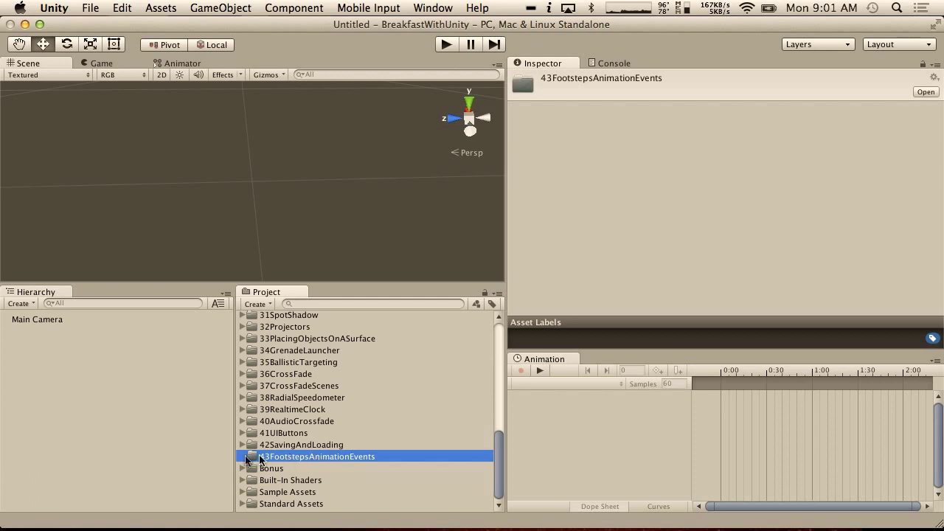
- Save the scene as SimpleExample in the 43FootstepsAnimationEvents folder
{"action": "left_click", "coordinate": [20, 303]}
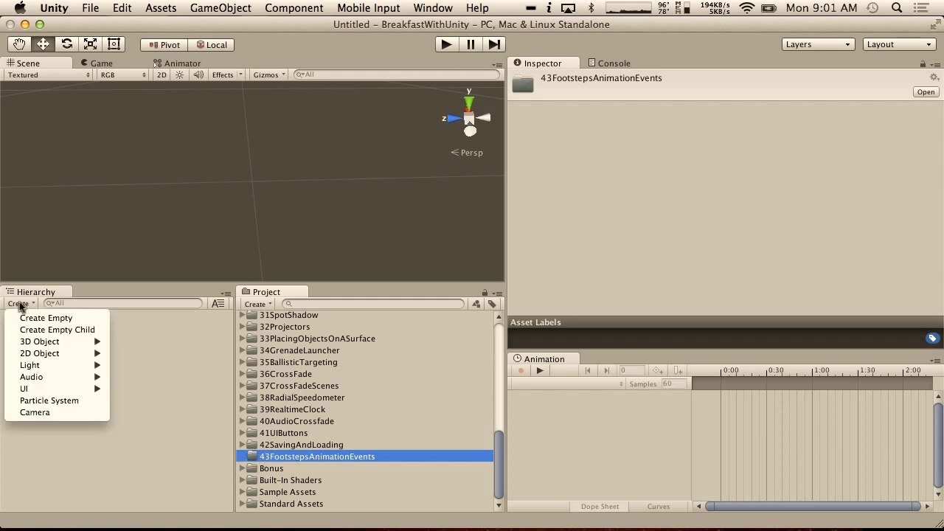
{"action": "left_click", "coordinate": [82, 7]}
{"action": "left_click", "coordinate": [118, 62]}
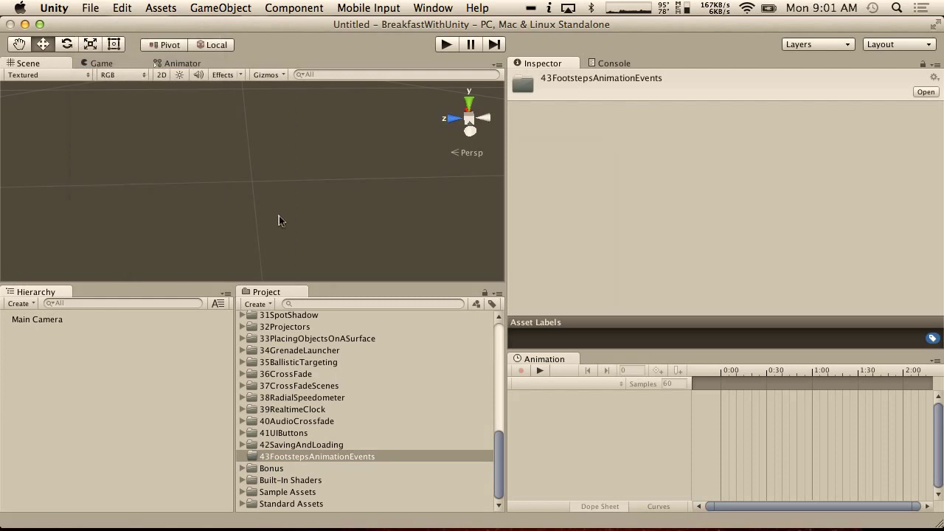
{"action": "type", "text": "SimpleEx"}
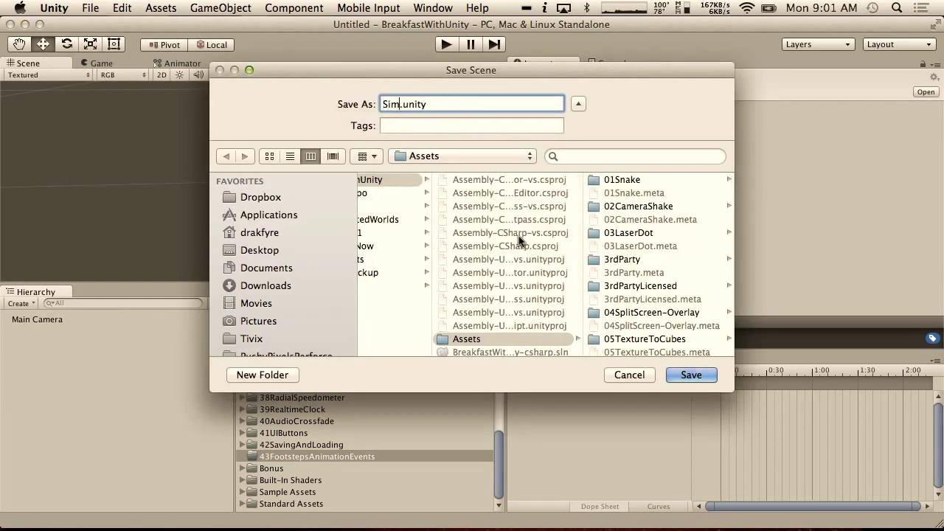
{"action": "type", "text": "ample"}
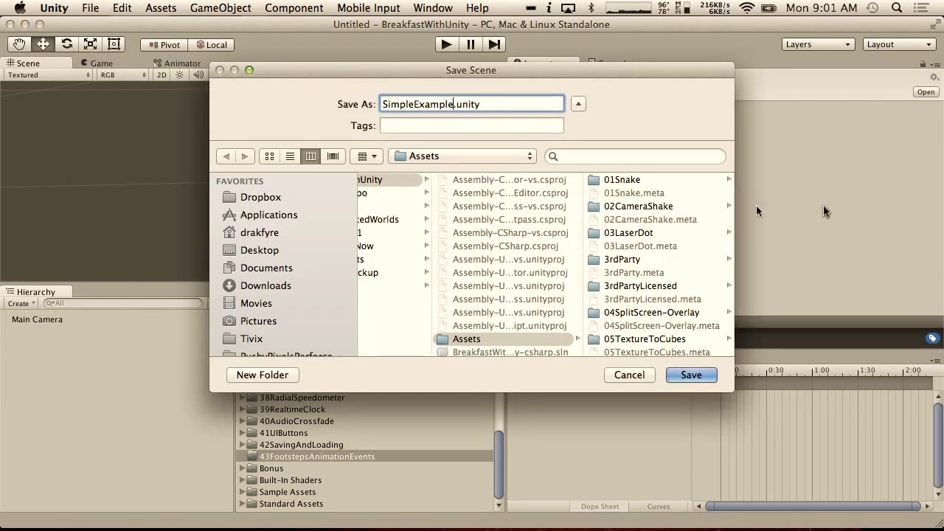
{"action": "scroll", "coordinate": [625, 296], "scroll_direction": "down", "scroll_amount": 4}
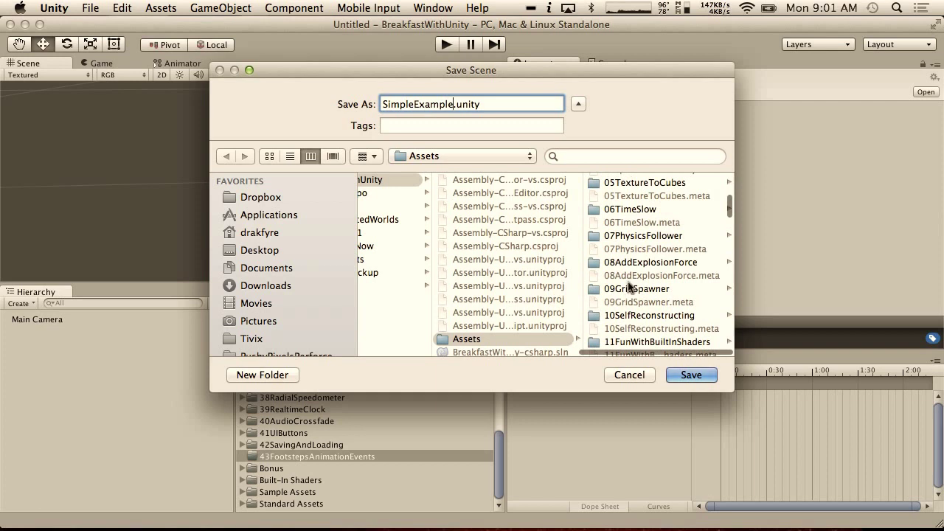
{"action": "scroll", "coordinate": [626, 295], "scroll_direction": "down", "scroll_amount": 15}
{"action": "left_click", "coordinate": [615, 231]}
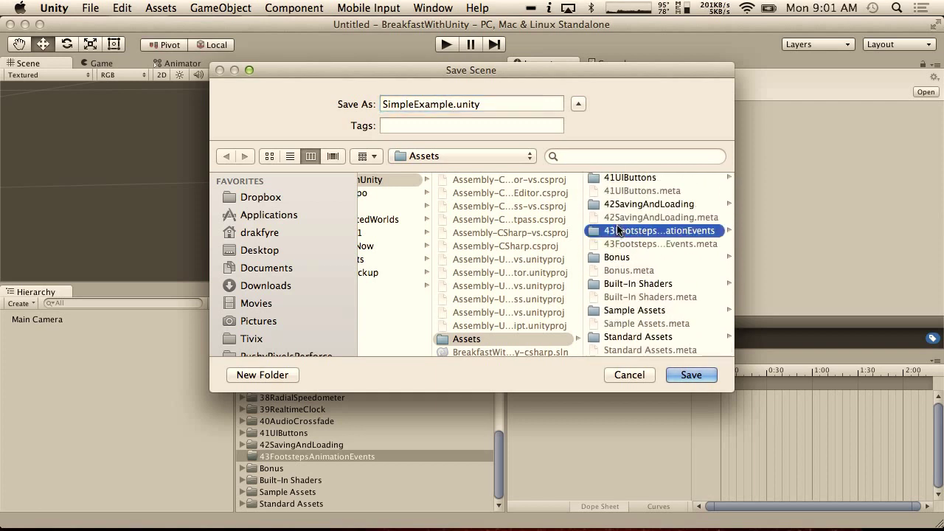
{"action": "left_click", "coordinate": [699, 378]}
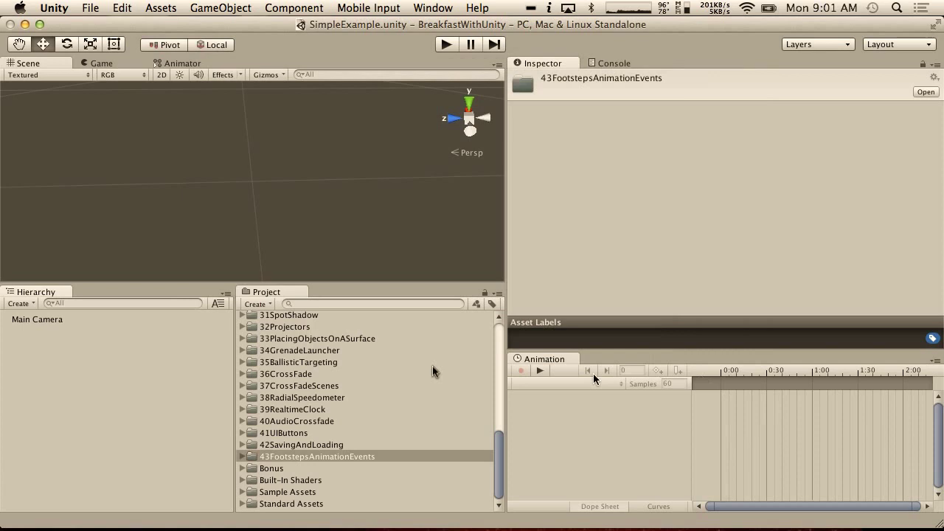
- Add a sphere and a directional light to the scene and test it in play mode
{"action": "left_click", "coordinate": [30, 306]}
{"action": "mouse_move", "coordinate": [49, 345]}
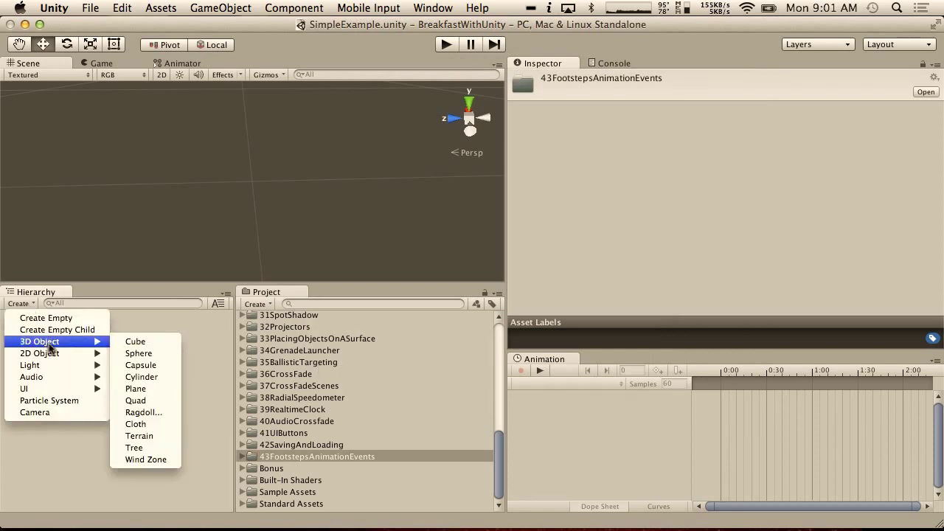
{"action": "left_click", "coordinate": [138, 353]}
{"action": "left_click", "coordinate": [21, 304]}
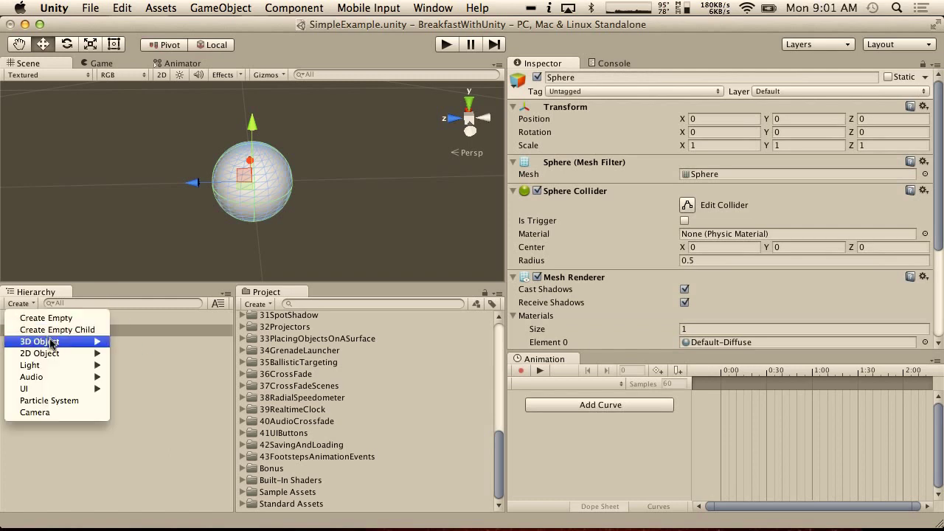
{"action": "mouse_move", "coordinate": [67, 365]}
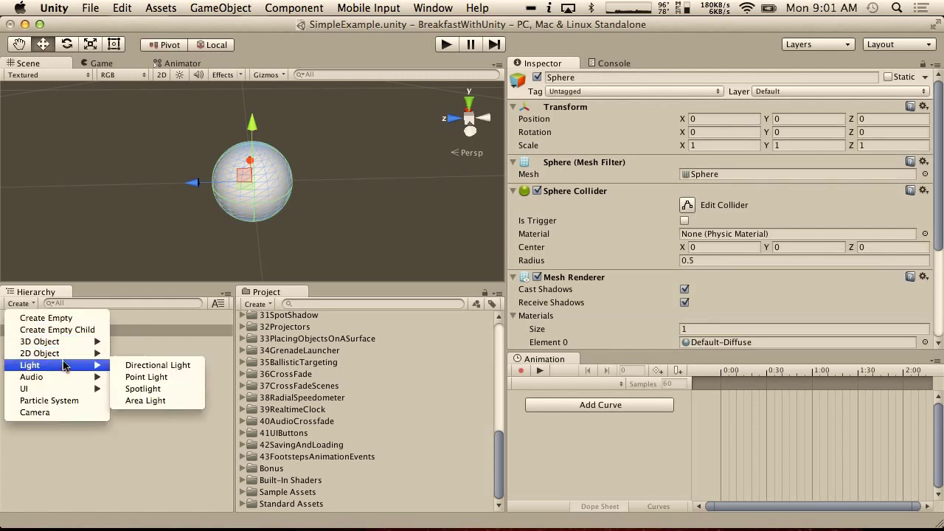
{"action": "left_click", "coordinate": [164, 366]}
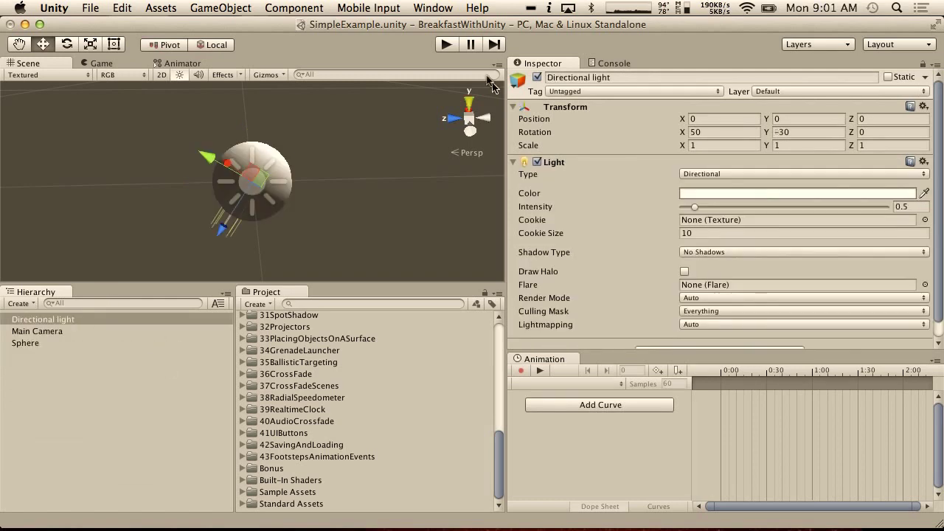
{"action": "left_click", "coordinate": [446, 44]}
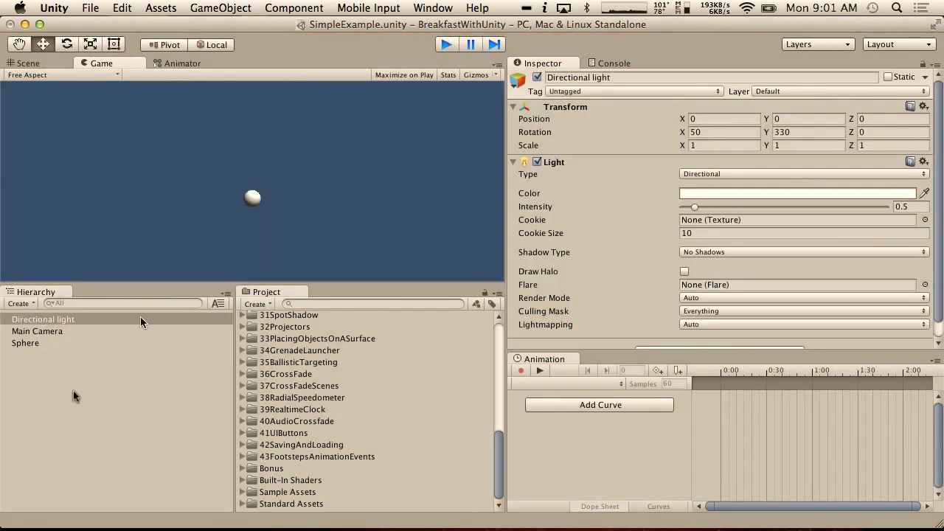
- Create a new animation for the sphere named SphereBounce, saved in the 43FootstepsAnimationEvents folder
{"action": "left_click", "coordinate": [31, 342]}
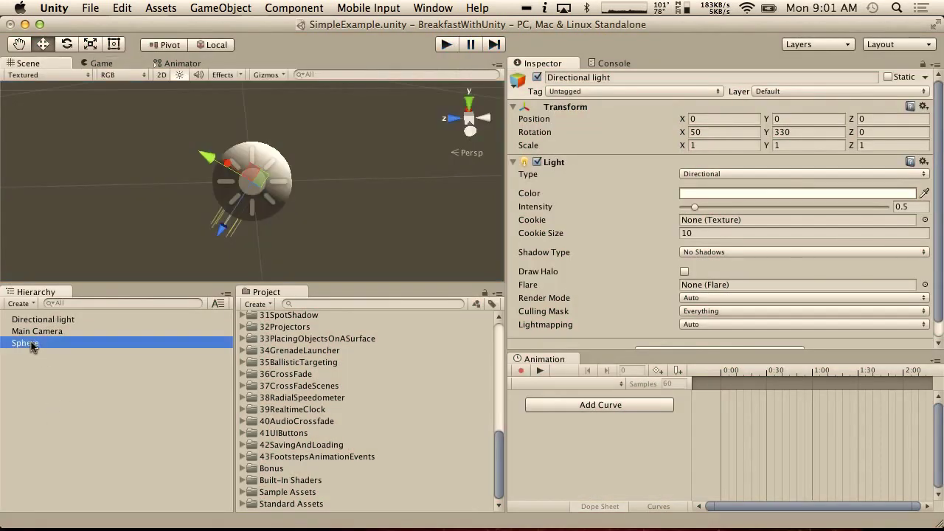
{"action": "left_click", "coordinate": [524, 370]}
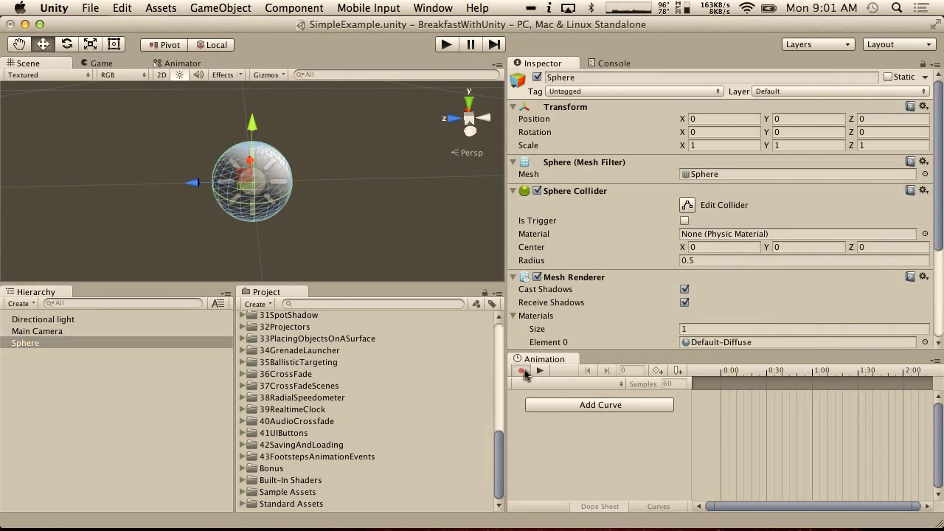
{"action": "scroll", "coordinate": [604, 243], "scroll_direction": "down", "scroll_amount": 10}
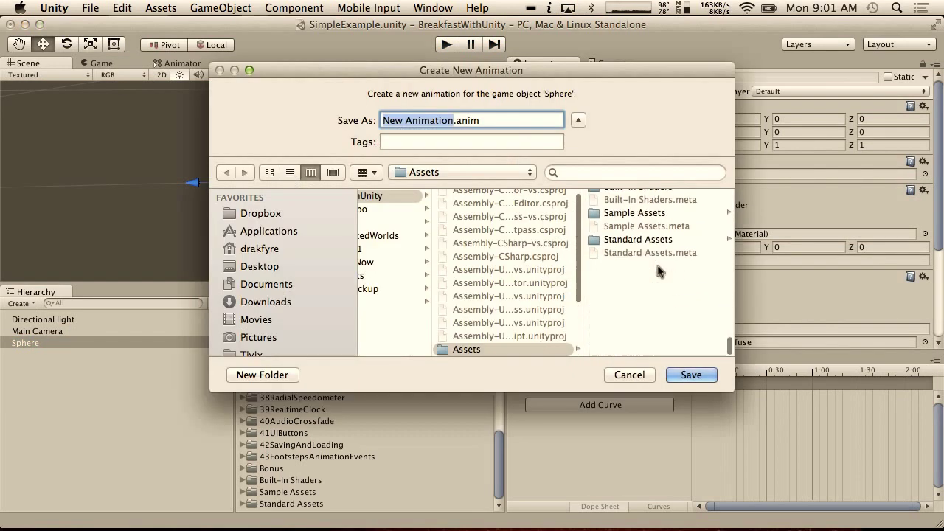
{"action": "left_click", "coordinate": [627, 232]}
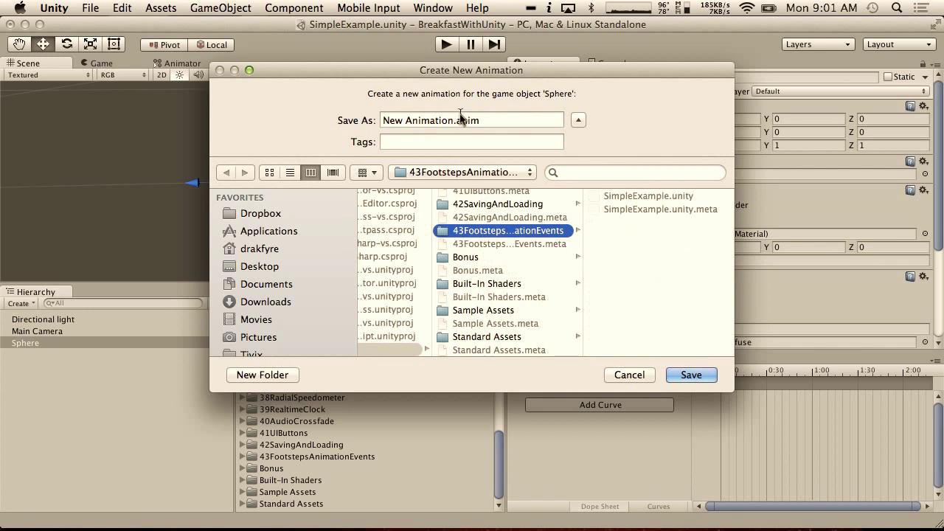
{"action": "left_click_drag", "start_coordinate": [454, 120], "coordinate": [382, 120]}
{"action": "type", "text": "SphereBounce"}
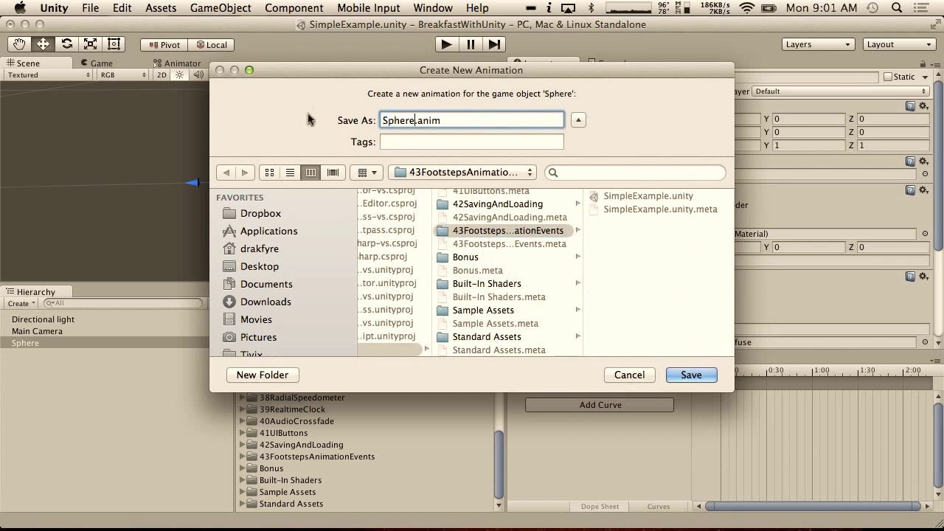
{"action": "key", "text": "Return"}
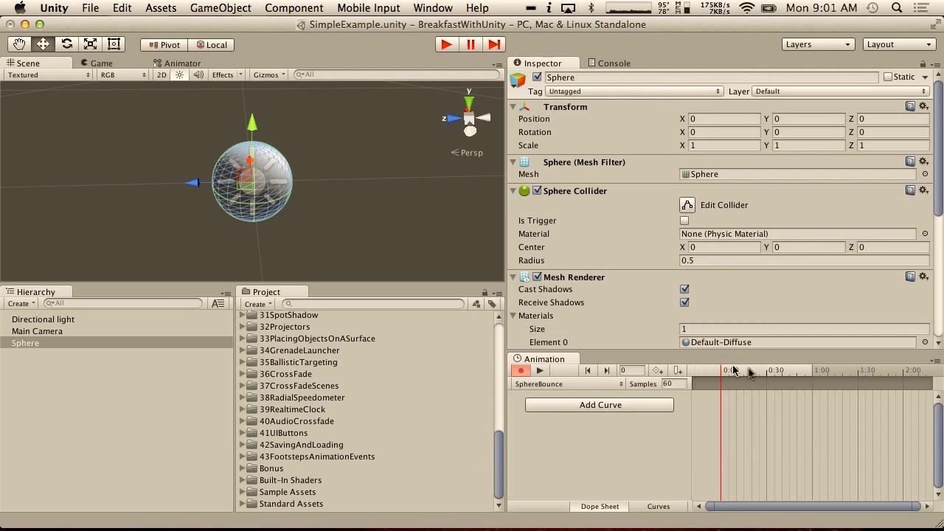
- Record a position keyframe for the sphere at frame 60 with Y set to 10
{"action": "left_click_drag", "start_coordinate": [737, 373], "coordinate": [811, 346]}
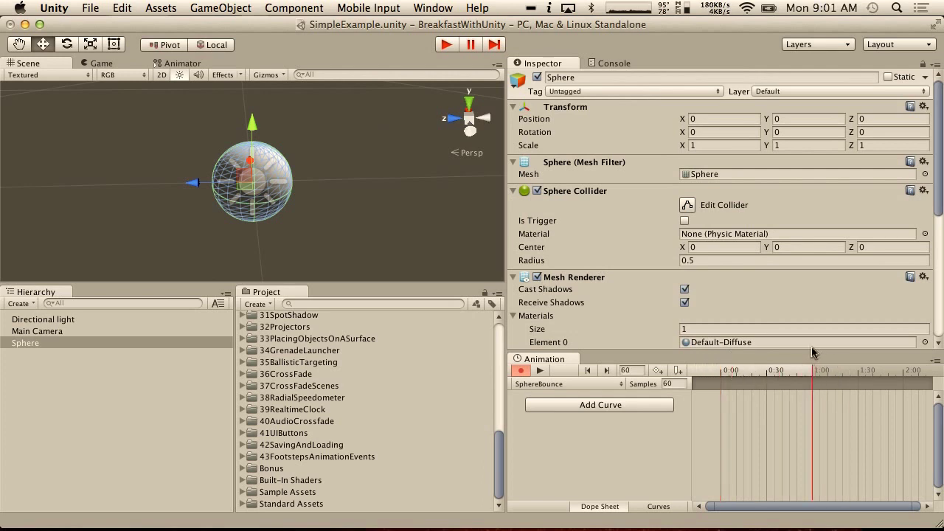
{"action": "left_click", "coordinate": [719, 122]}
{"action": "left_click", "coordinate": [818, 119]}
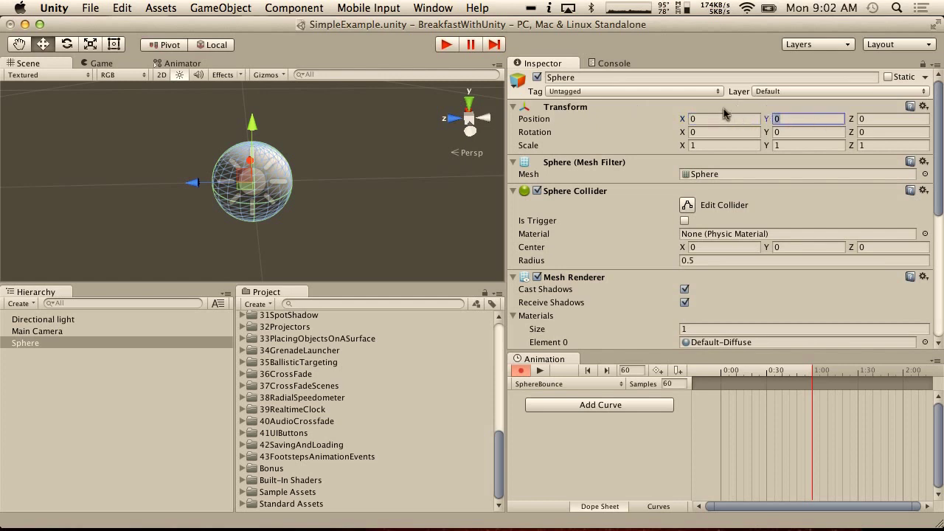
{"action": "type", "text": "10"}
{"action": "key", "text": "Return"}
- Record a position keyframe for the sphere at frame 120 with Y set to 0
{"action": "left_click", "coordinate": [894, 371]}
{"action": "left_click_drag", "start_coordinate": [895, 371], "coordinate": [904, 365]}
{"action": "left_click", "coordinate": [814, 119]}
{"action": "type", "text": "0"}
{"action": "key", "text": "Return"}
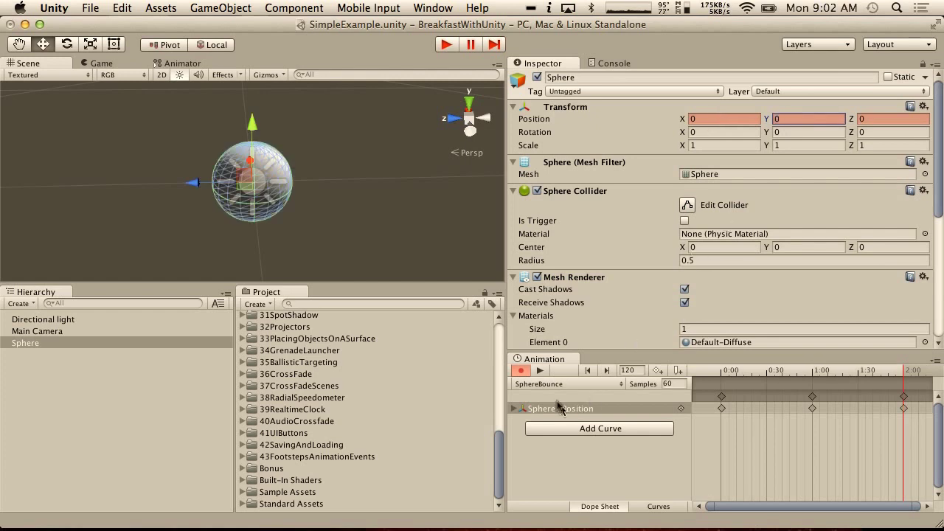
- Preview the SphereBounce animation in the Scene and Game views, and turn off animation recording
{"action": "left_click", "coordinate": [539, 371]}
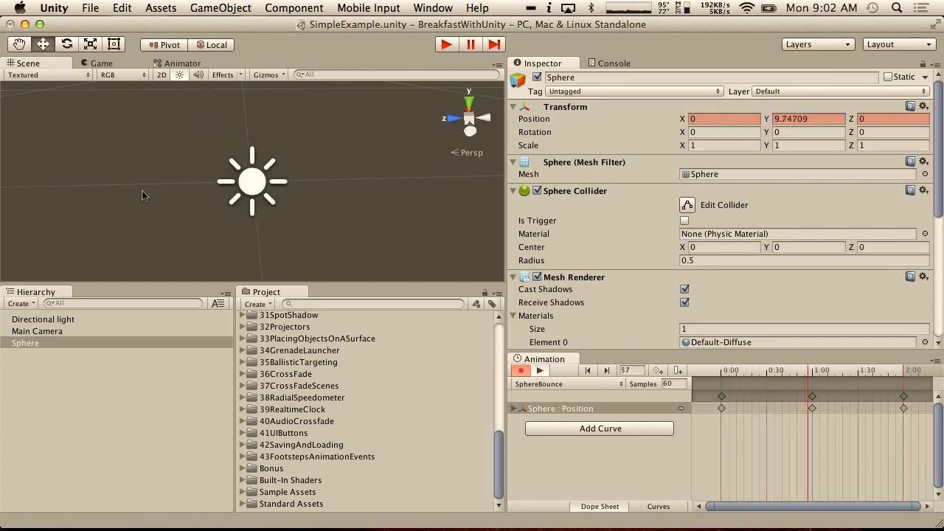
{"action": "scroll", "coordinate": [143, 194], "scroll_direction": "down", "scroll_amount": 3}
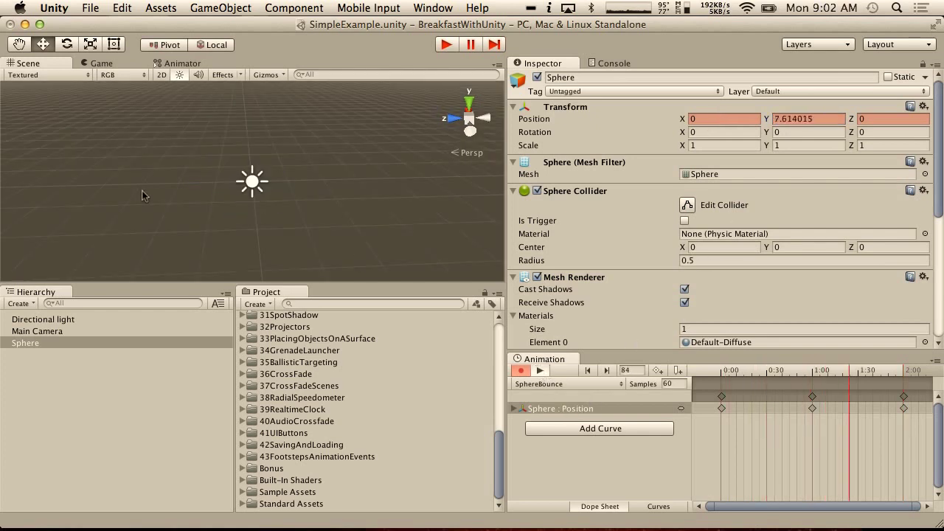
{"action": "left_click", "coordinate": [101, 64]}
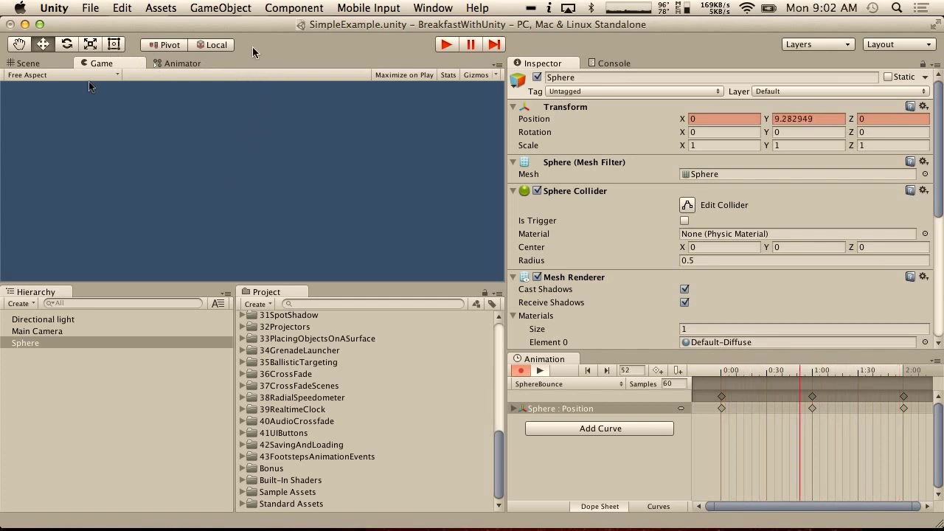
{"action": "left_click", "coordinate": [521, 370]}
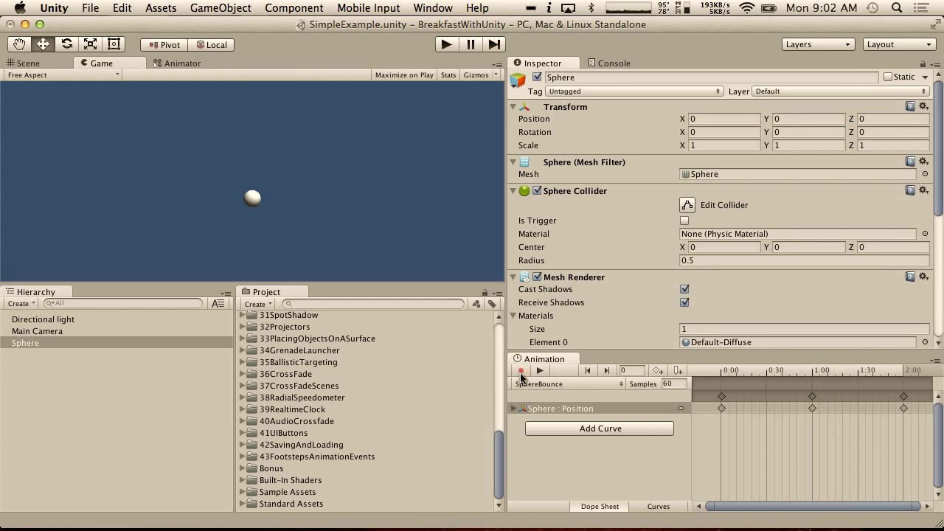
- Expand the 42SavingAndLoading, 41UIButtons and 40AudioCrossfade project folders to look through their contents
{"action": "left_click", "coordinate": [241, 444]}
{"action": "left_click", "coordinate": [242, 433]}
{"action": "scroll", "coordinate": [276, 441], "scroll_direction": "down", "scroll_amount": 4}
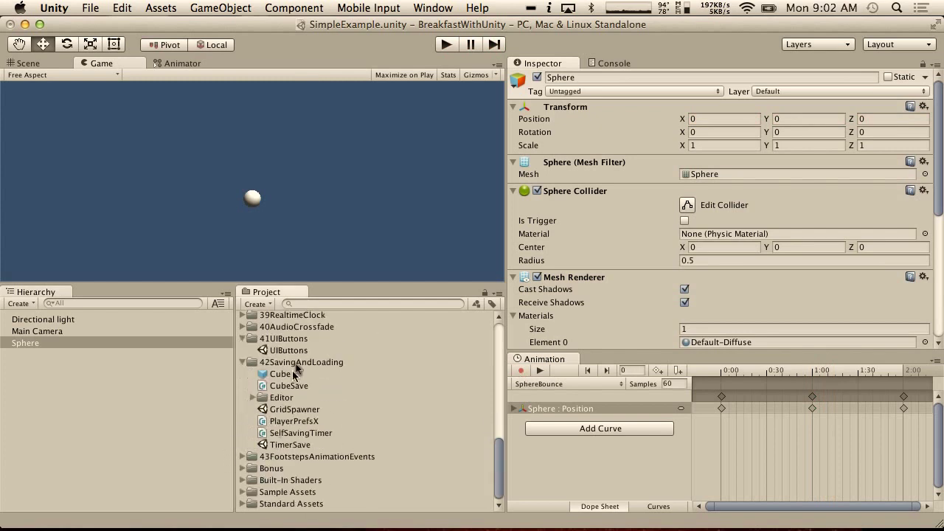
{"action": "left_click", "coordinate": [242, 327]}
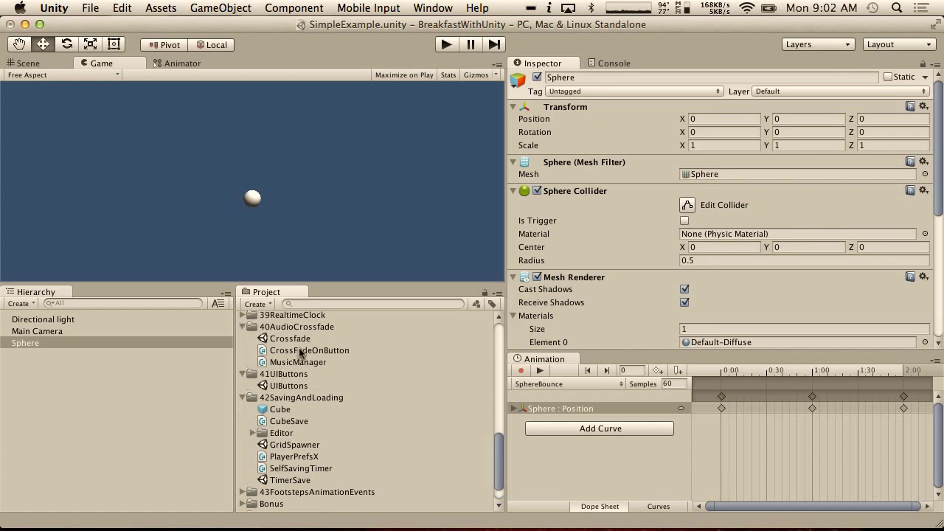
- Open the MusicManager script to examine its ButtonCrossfade function, return to Unity and collapse the 40AudioCrossfade folder
{"action": "double_click", "coordinate": [292, 363]}
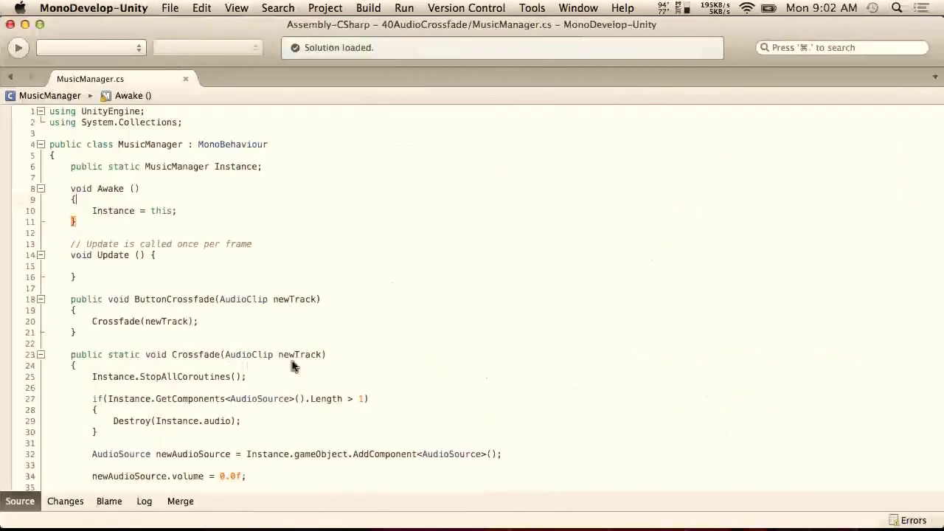
{"action": "scroll", "coordinate": [199, 372], "scroll_direction": "down", "scroll_amount": 3}
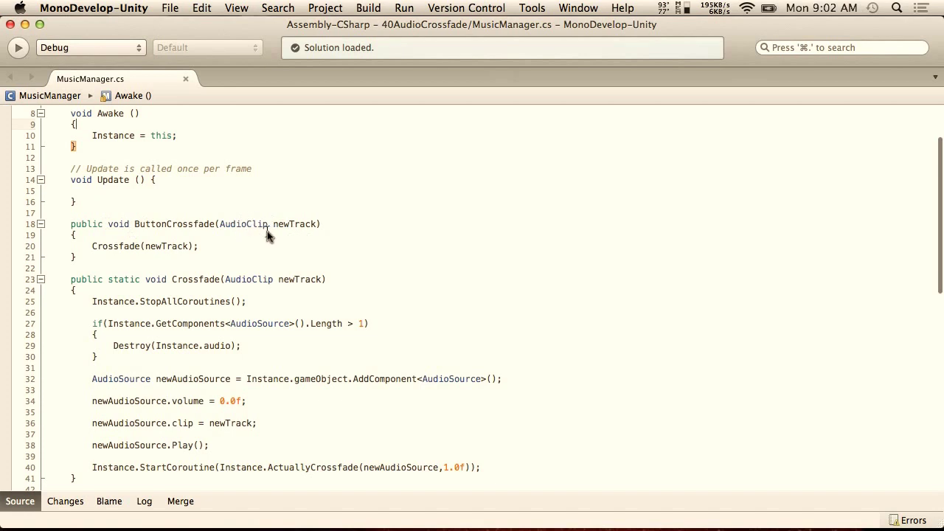
{"action": "key", "text": "super+Tab"}
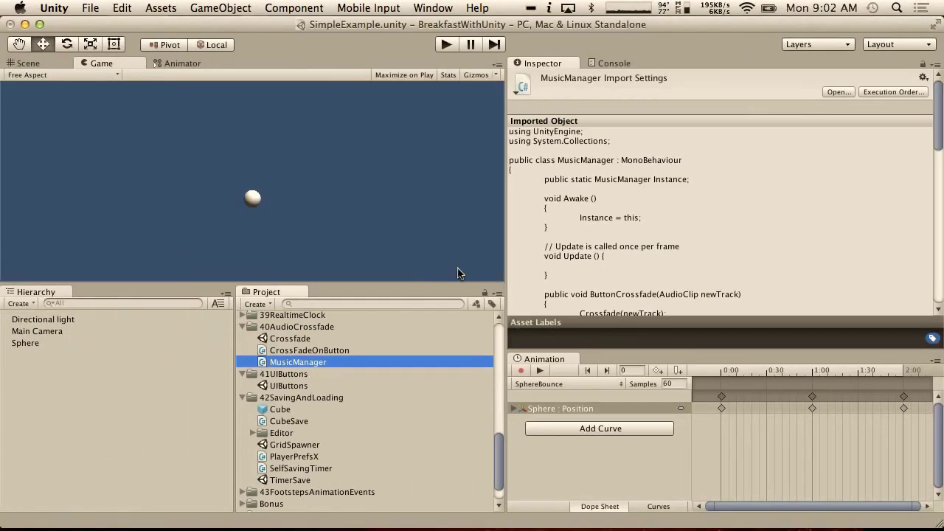
{"action": "left_click", "coordinate": [249, 327]}
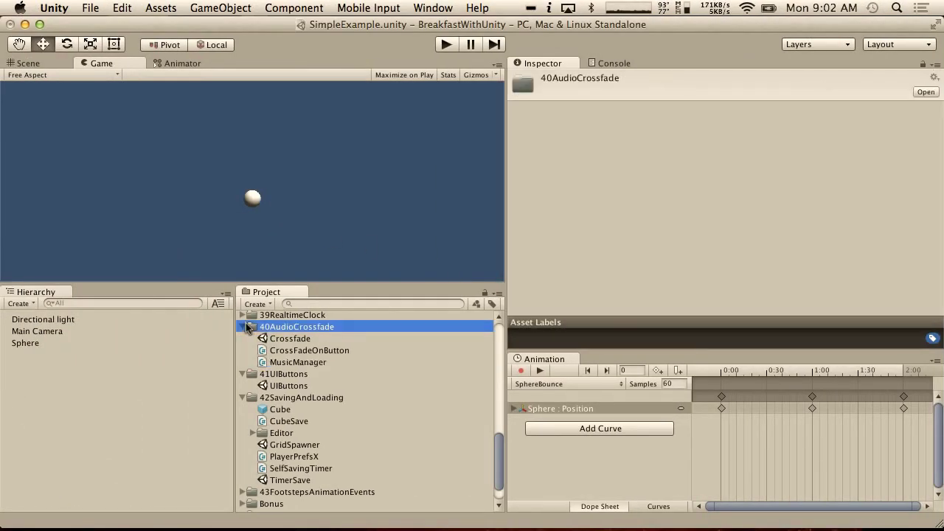
{"action": "left_click", "coordinate": [242, 326]}
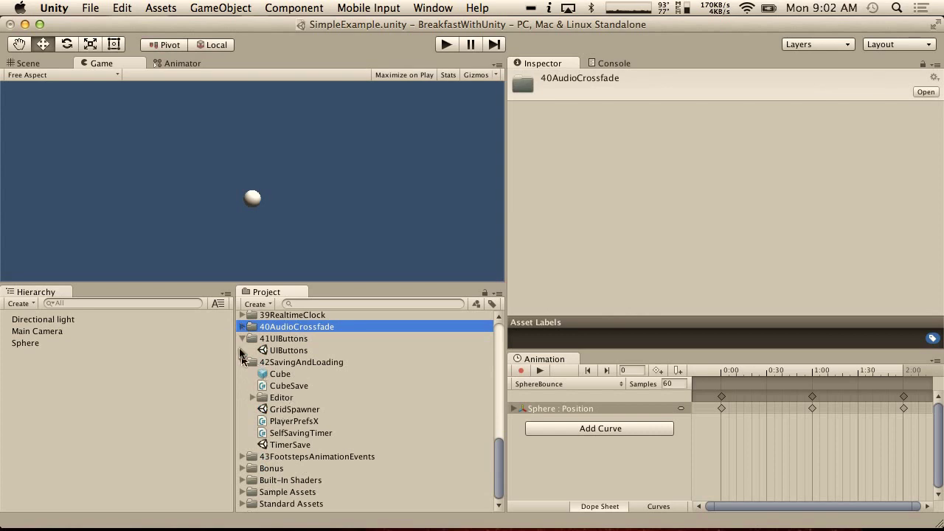
- Add an animation event at 1:00 in the Sphere's SphereBounce clip and check which functions it offers
{"action": "left_click", "coordinate": [37, 344]}
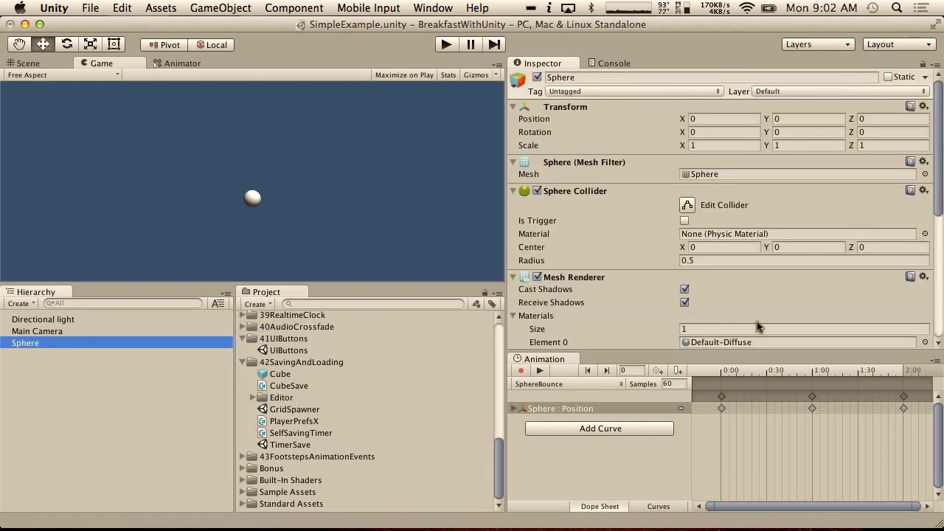
{"action": "left_click", "coordinate": [812, 390]}
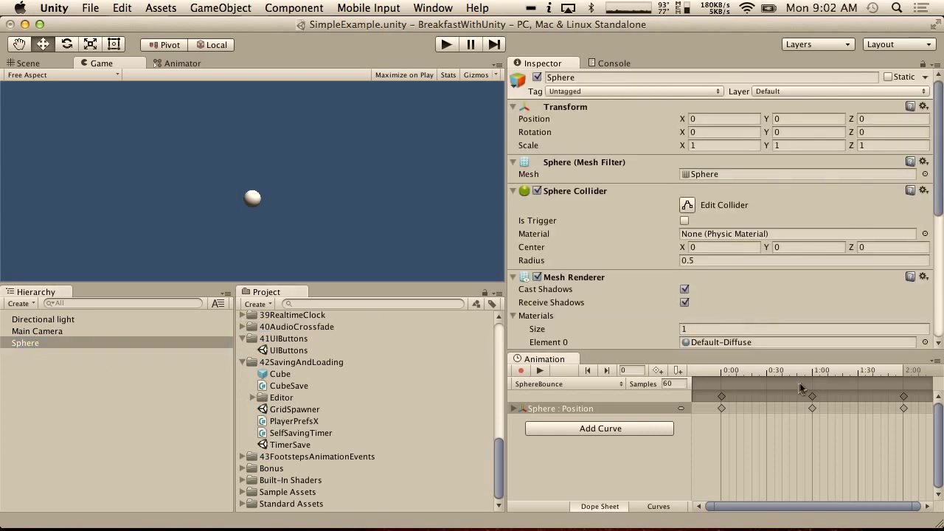
{"action": "right_click", "coordinate": [814, 387]}
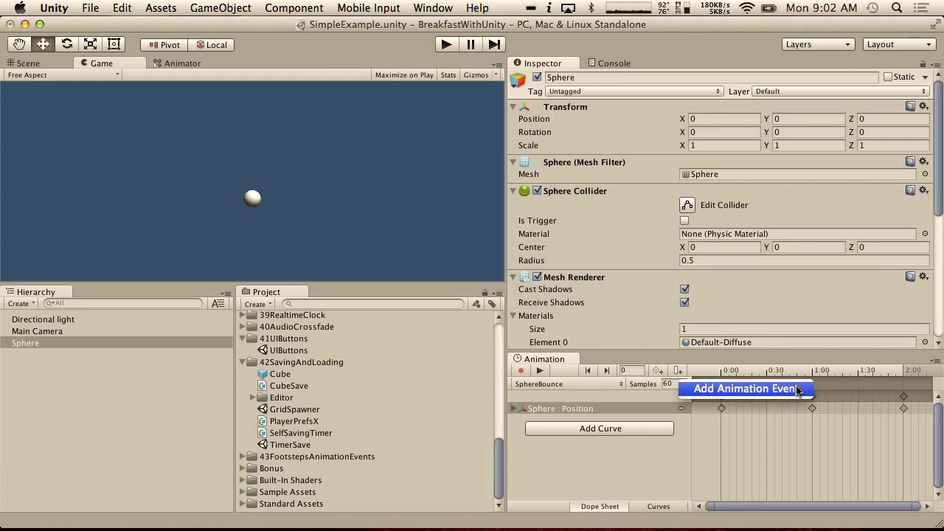
{"action": "left_click", "coordinate": [796, 385]}
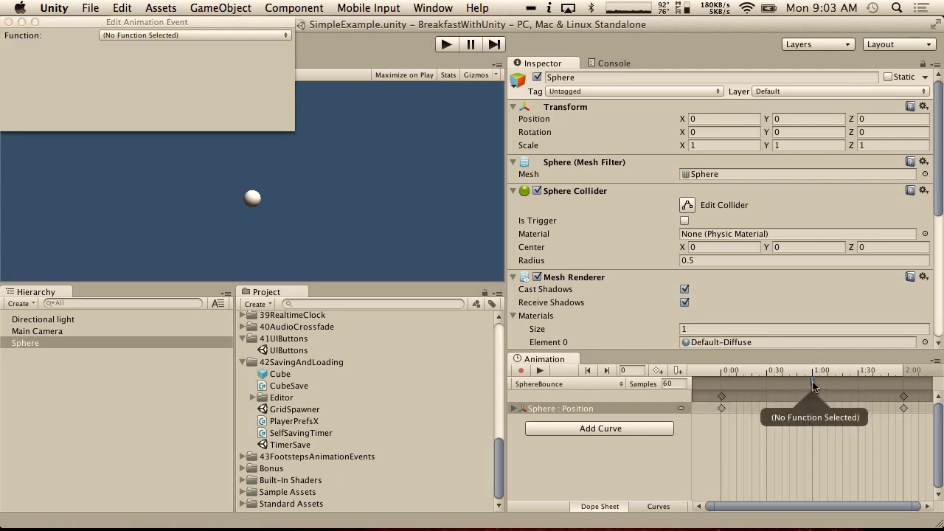
{"action": "left_click", "coordinate": [149, 35]}
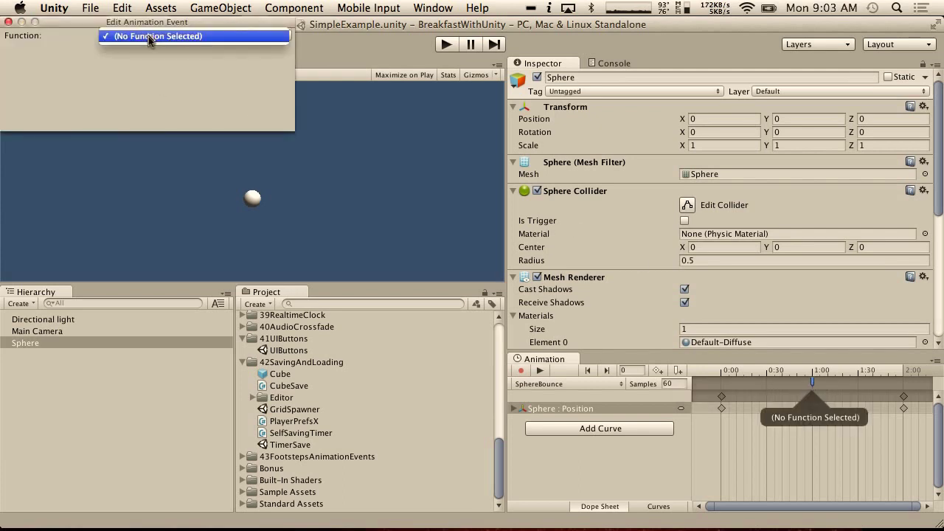
{"action": "left_click", "coordinate": [126, 35]}
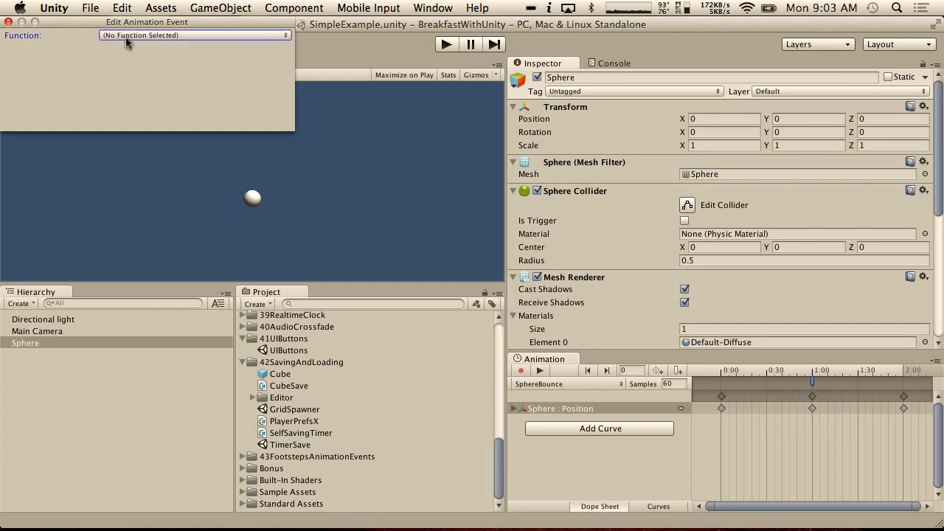
{"action": "left_click", "coordinate": [8, 22]}
- Attach the MusicManager script from the 40AudioCrossfade folder to the Sphere
{"action": "scroll", "coordinate": [326, 435], "scroll_direction": "up", "scroll_amount": 3}
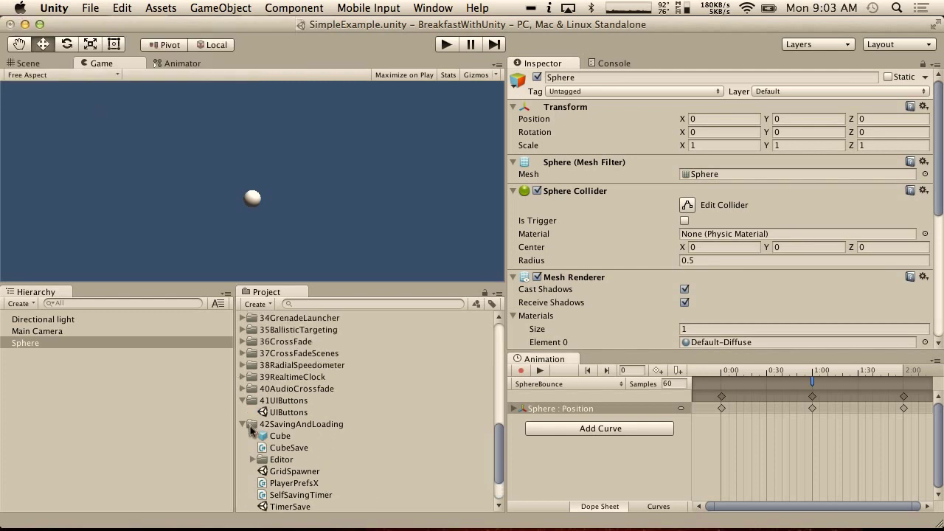
{"action": "scroll", "coordinate": [251, 441], "scroll_direction": "down", "scroll_amount": 3}
{"action": "left_click", "coordinate": [241, 328]}
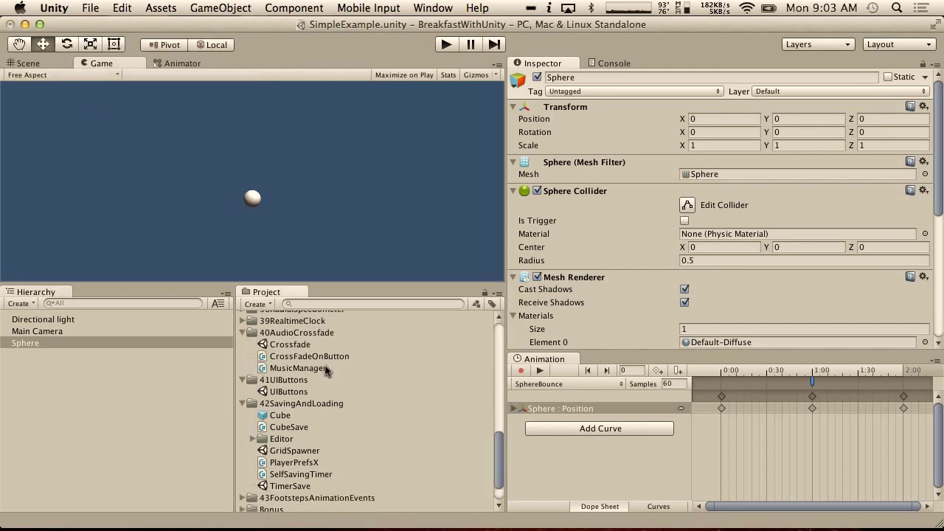
{"action": "left_click_drag", "start_coordinate": [325, 367], "coordinate": [124, 341]}
{"action": "left_click", "coordinate": [68, 342]}
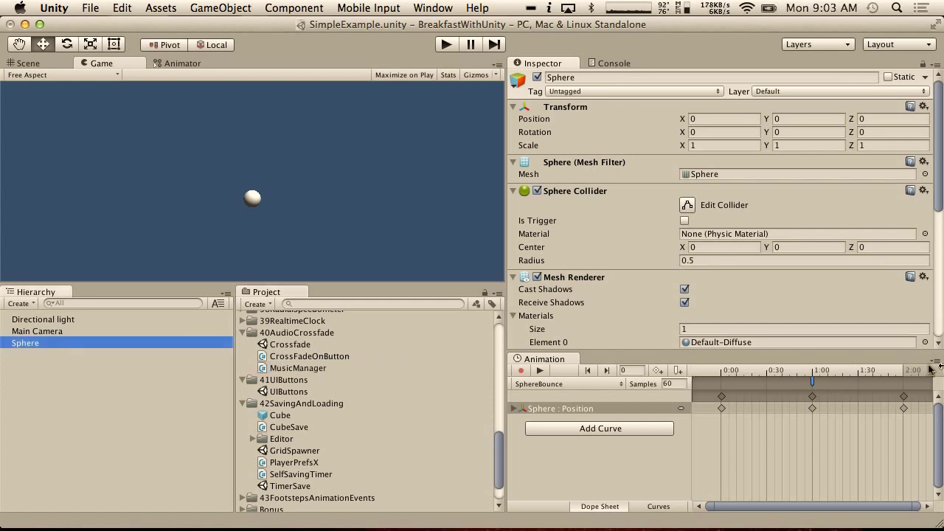
- Assign the ButtonCrossfade ( AudioClip ) function to the Sphere's animation event at 1:00
{"action": "double_click", "coordinate": [812, 382]}
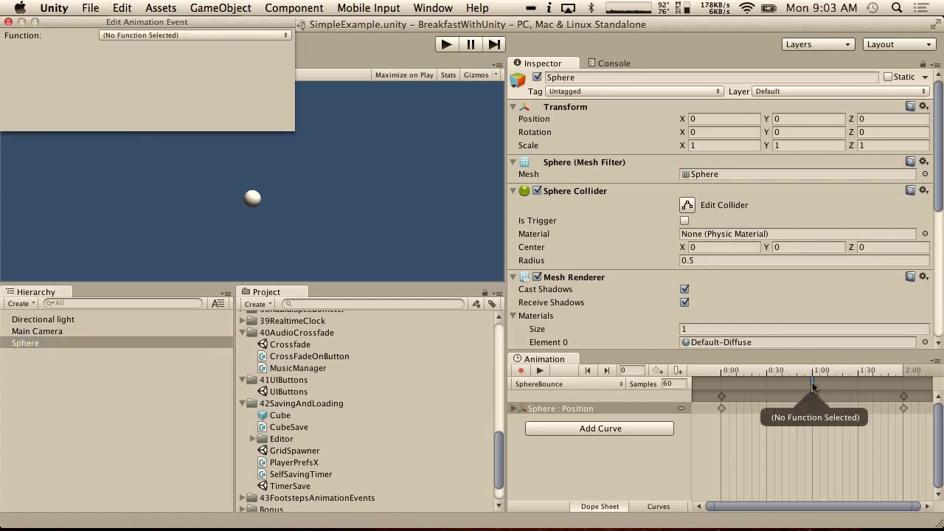
{"action": "left_click", "coordinate": [120, 37]}
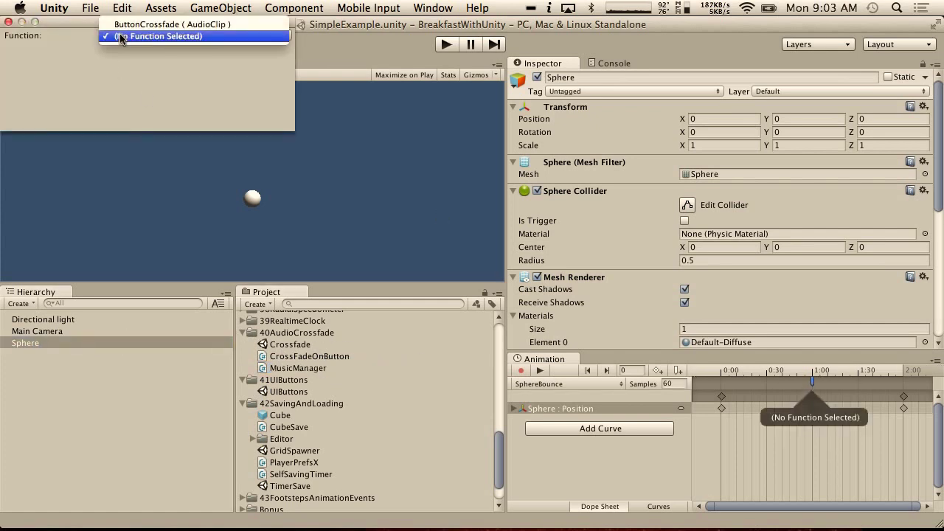
{"action": "left_click", "coordinate": [173, 24]}
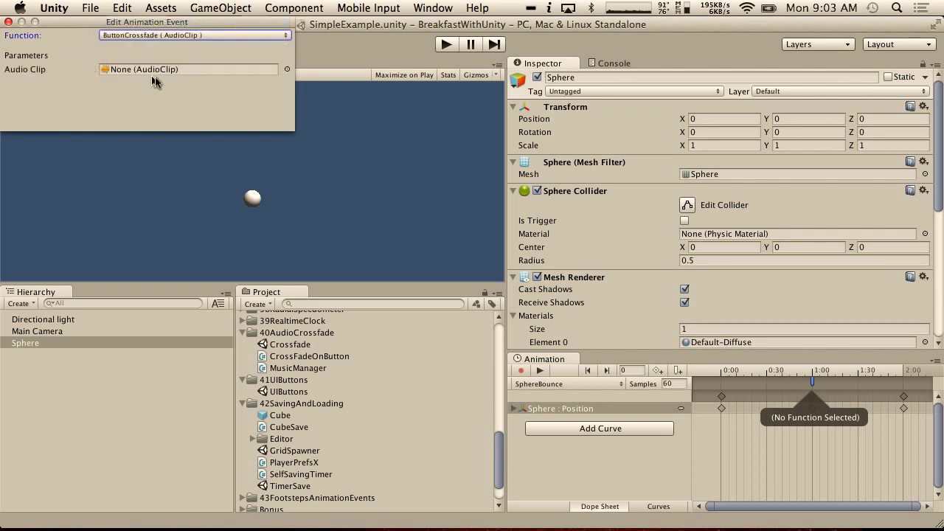
{"action": "left_click", "coordinate": [164, 37]}
{"action": "left_click", "coordinate": [159, 36]}
- Close the animation event editor and remove the event at 1:00 from the SphereBounce clip
{"action": "left_click", "coordinate": [9, 23]}
{"action": "right_click", "coordinate": [814, 382]}
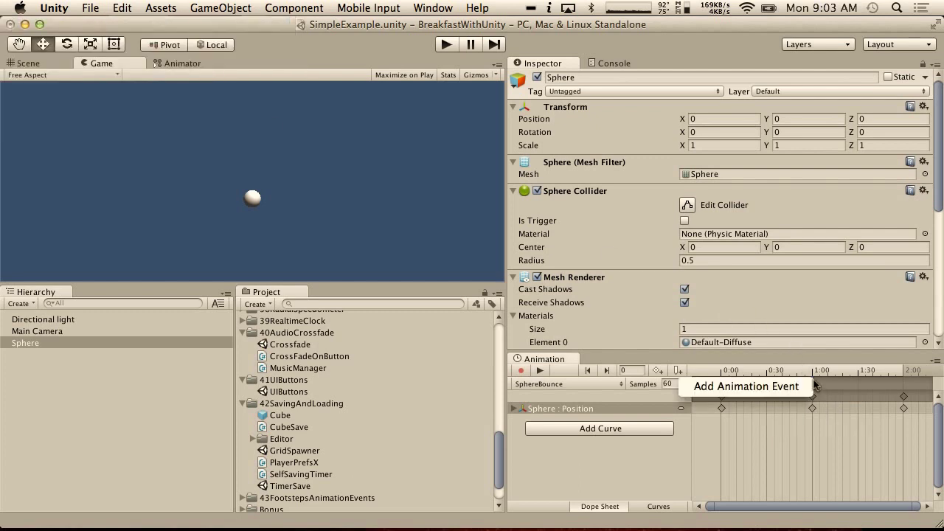
{"action": "key", "text": "Escape"}
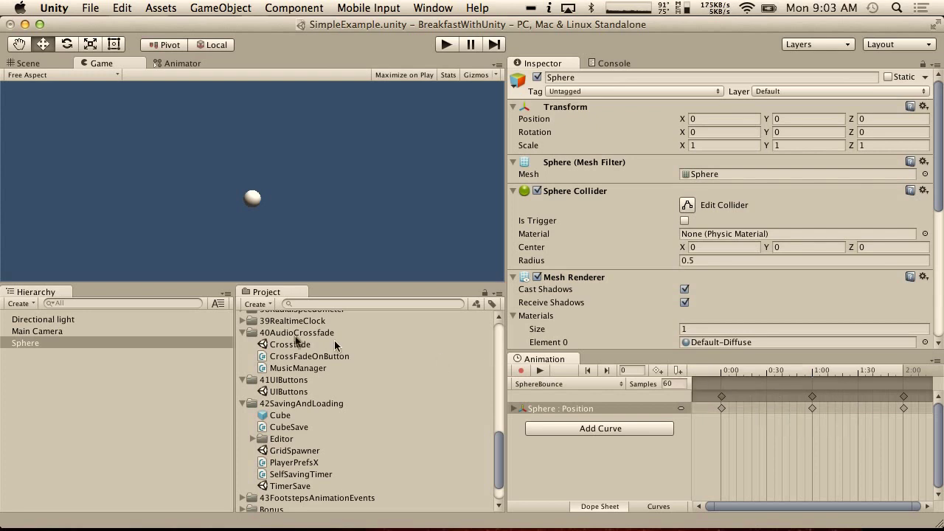
- Create a C# script named PlaySoundEvent in the 43FootstepsAnimationEvents folder and open it in MonoDevelop
{"action": "left_click", "coordinate": [244, 404]}
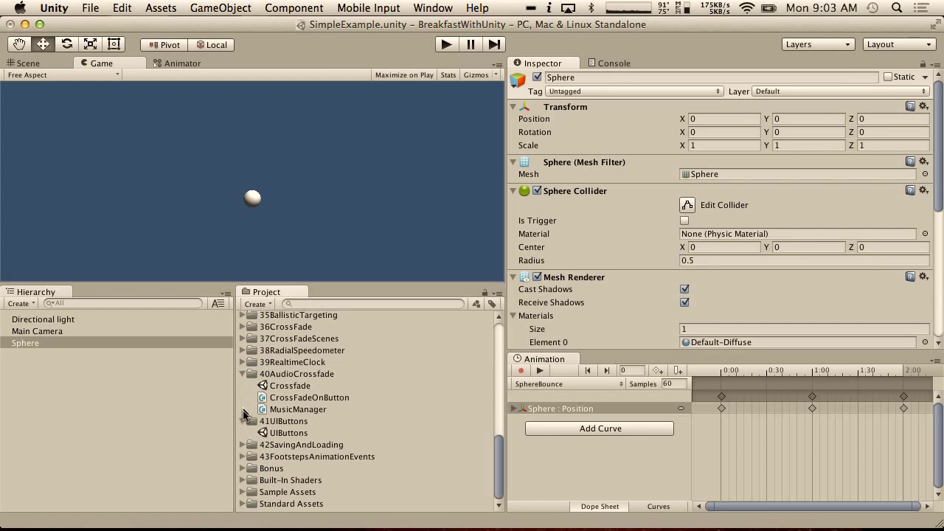
{"action": "left_click", "coordinate": [244, 456]}
{"action": "right_click", "coordinate": [262, 458]}
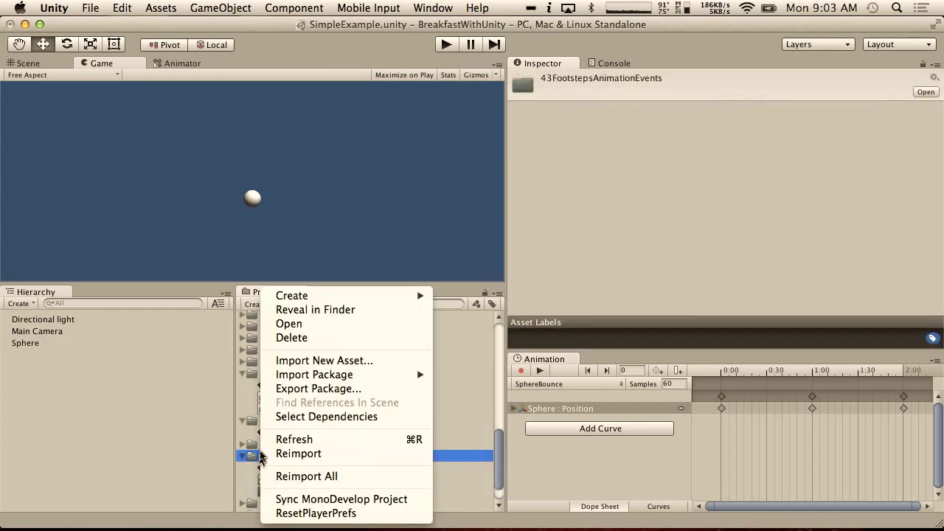
{"action": "mouse_move", "coordinate": [406, 297]}
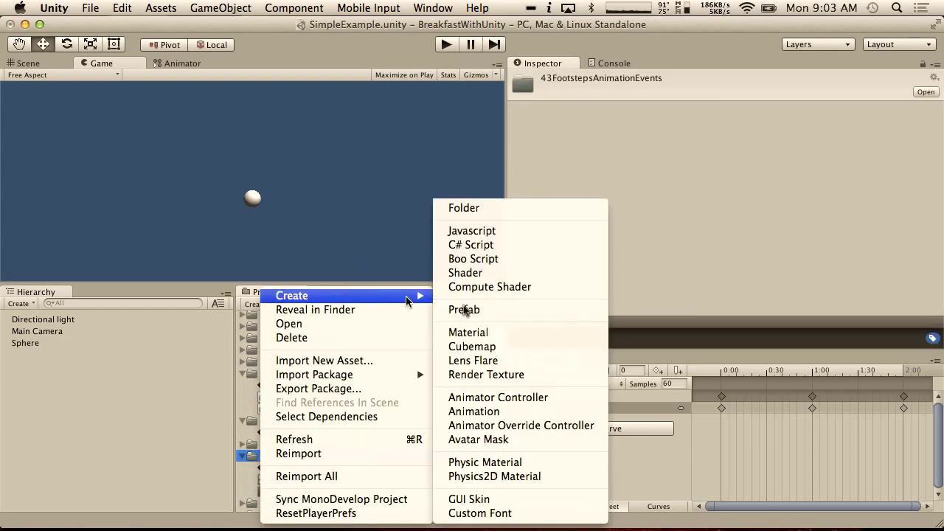
{"action": "left_click", "coordinate": [472, 244]}
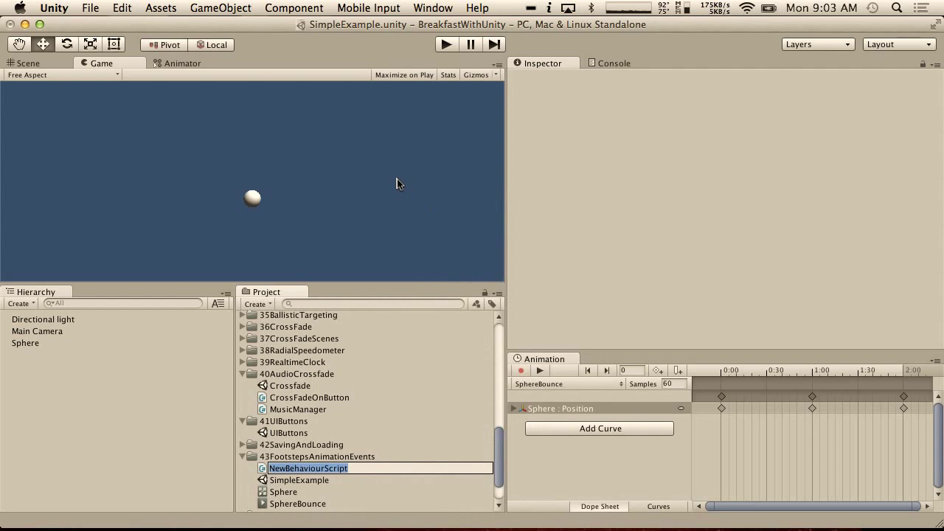
{"action": "key", "text": "BackSpace"}
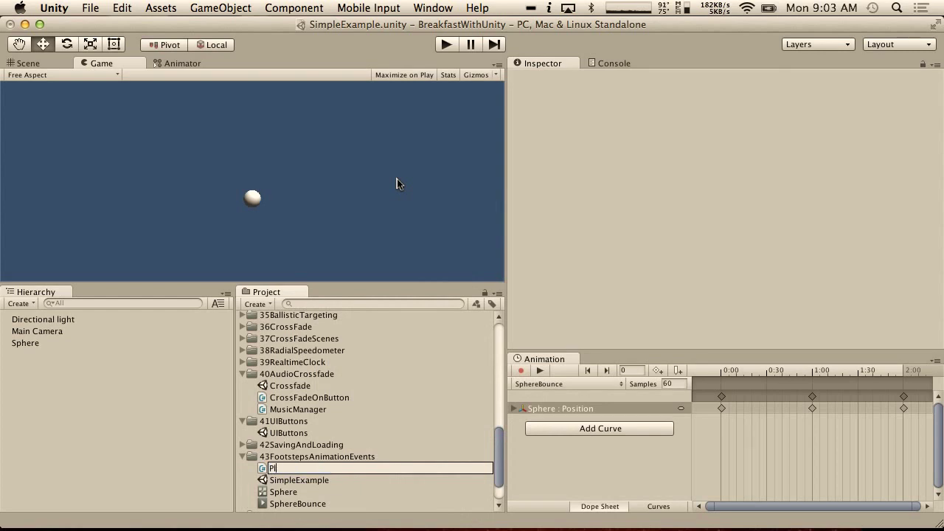
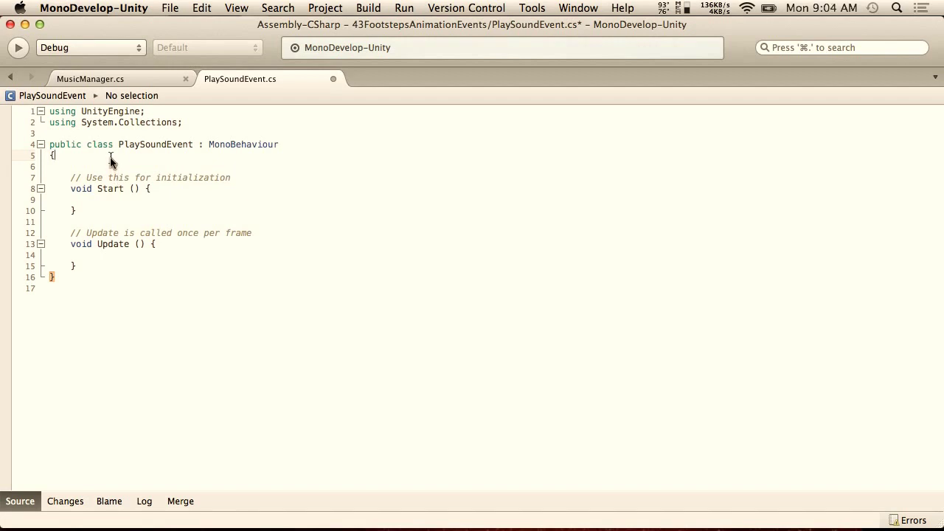
- Declare "void Play(AudioClip clip);" at the top of the PlaySoundEvent class, with an extra blank line above it
{"action": "key", "text": "Return"}
{"action": "key", "text": "Return"}
{"action": "type", "text": "void Play"}
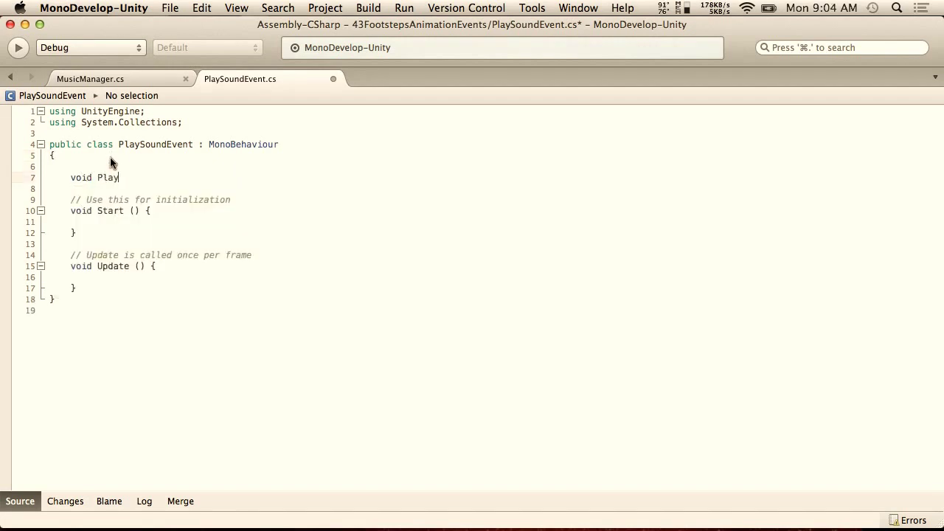
{"action": "type", "text": "("}
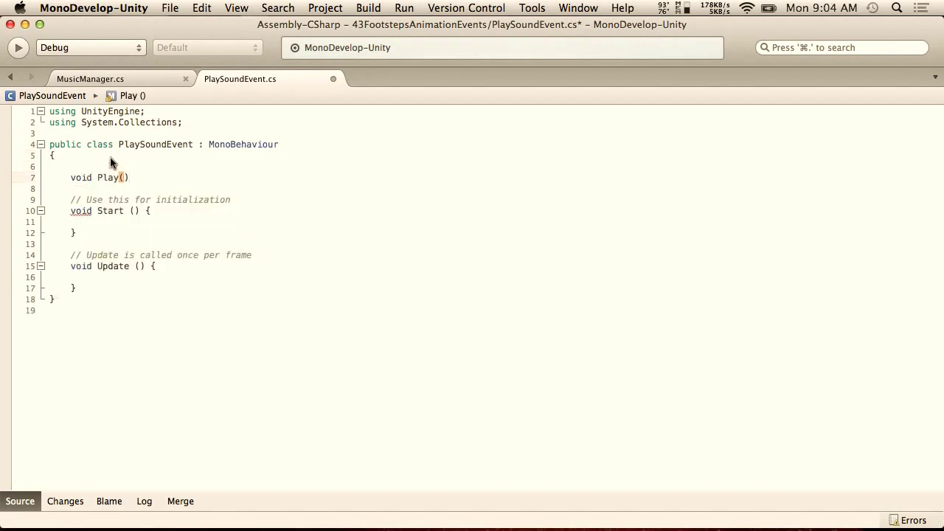
{"action": "key", "text": "Delete"}
{"action": "type", "text": "Aud"}
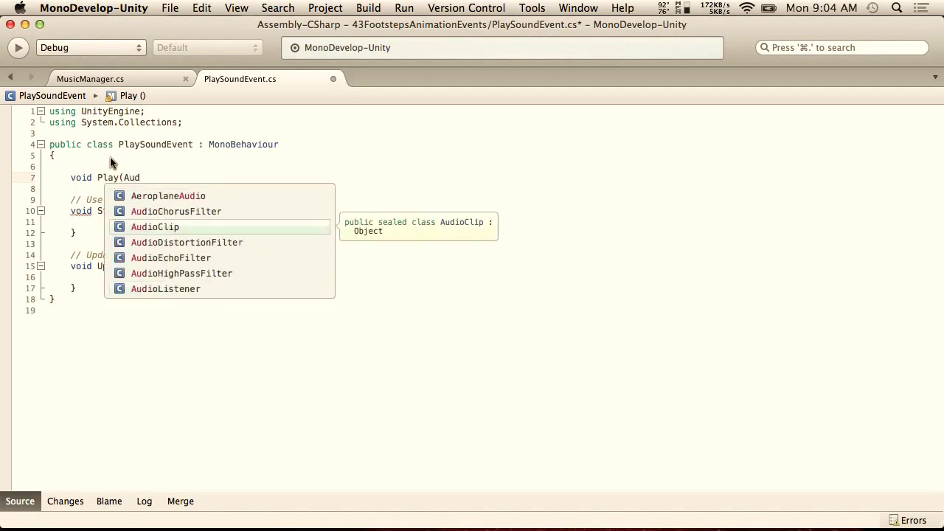
{"action": "key", "text": "Return"}
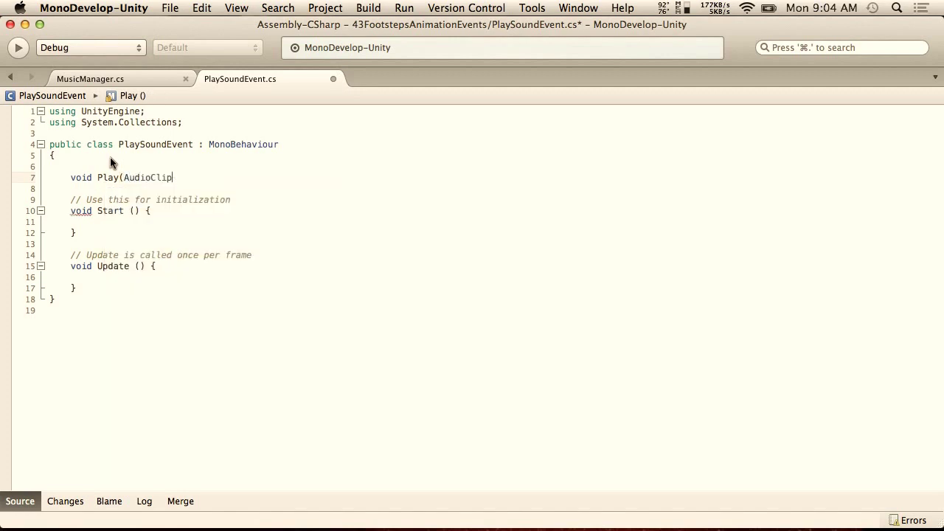
{"action": "type", "text": "clip);"}
{"action": "left_click", "coordinate": [87, 156]}
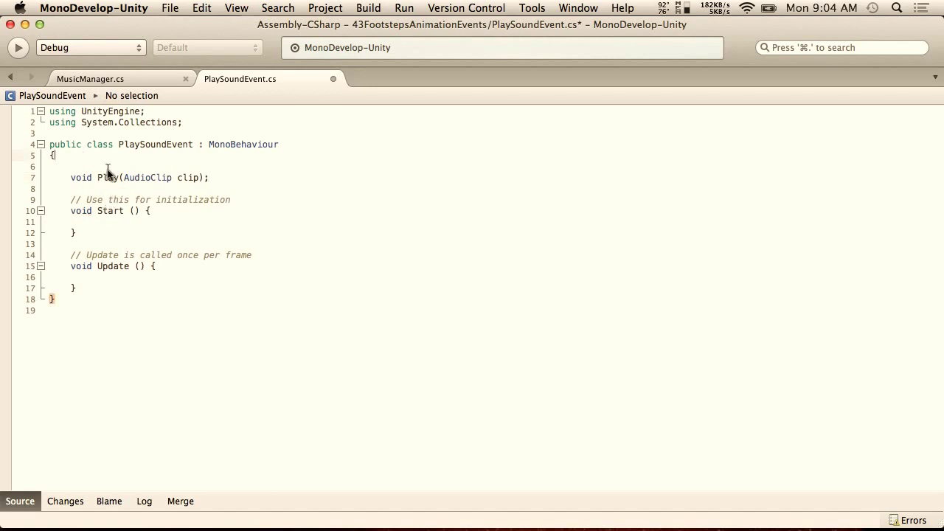
{"action": "key", "text": "Return"}
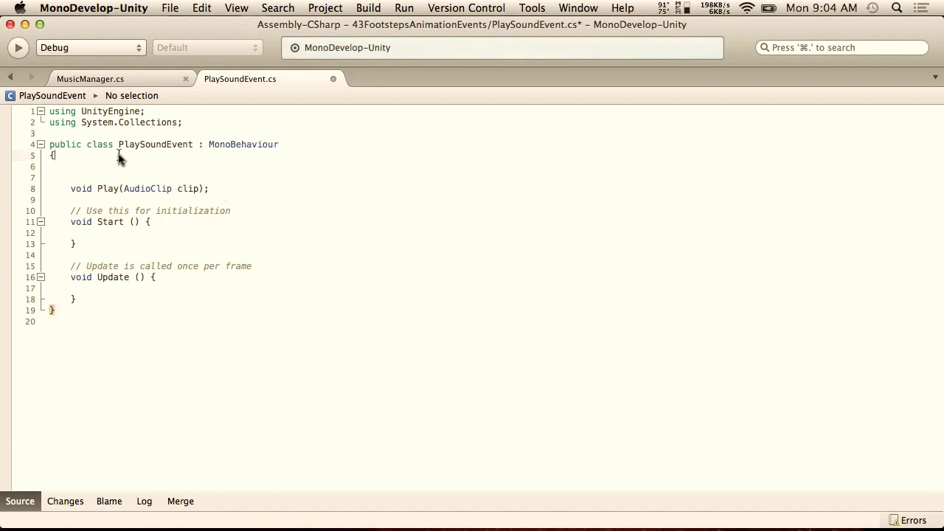
- Delete the Play(AudioClip clip) declaration and the extra blank lines from the PlaySoundEvent class
{"action": "left_click_drag", "start_coordinate": [235, 191], "coordinate": [64, 190]}
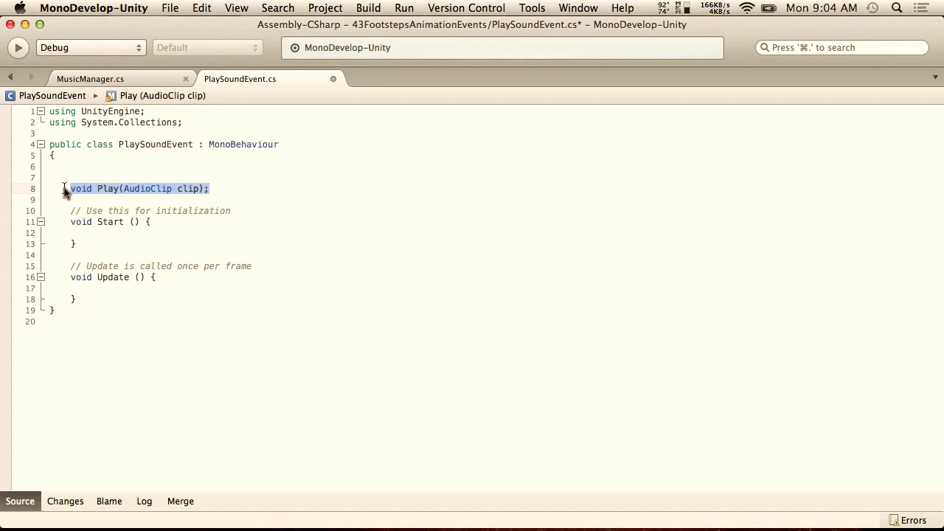
{"action": "key", "text": "BackSpace"}
{"action": "key", "text": "BackSpace"}
{"action": "key", "text": "BackSpace"}
{"action": "key", "text": "BackSpace"}
{"action": "key", "text": "BackSpace"}
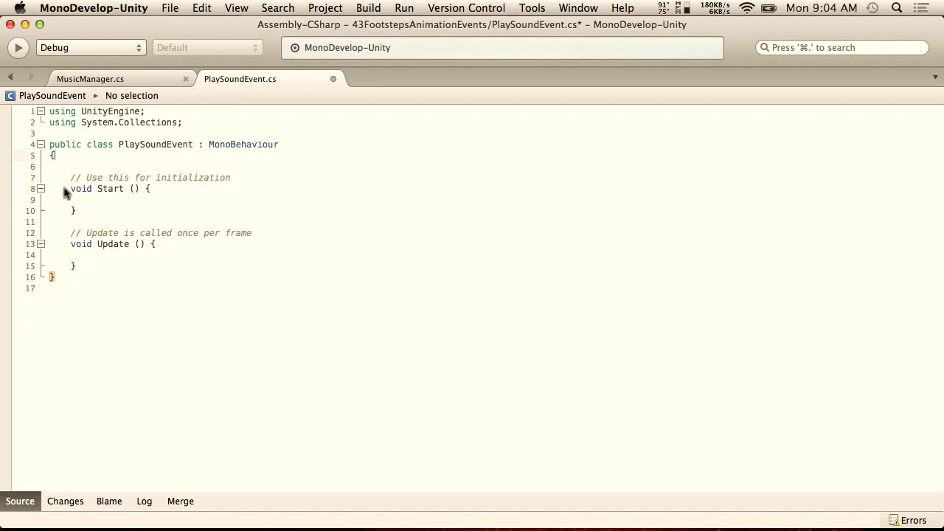
- Add the attribute [RequireComponent(typeof(AudioSource))] directly above the PlaySoundEvent class, plus a blank line inside the class
{"action": "key", "text": "Return"}
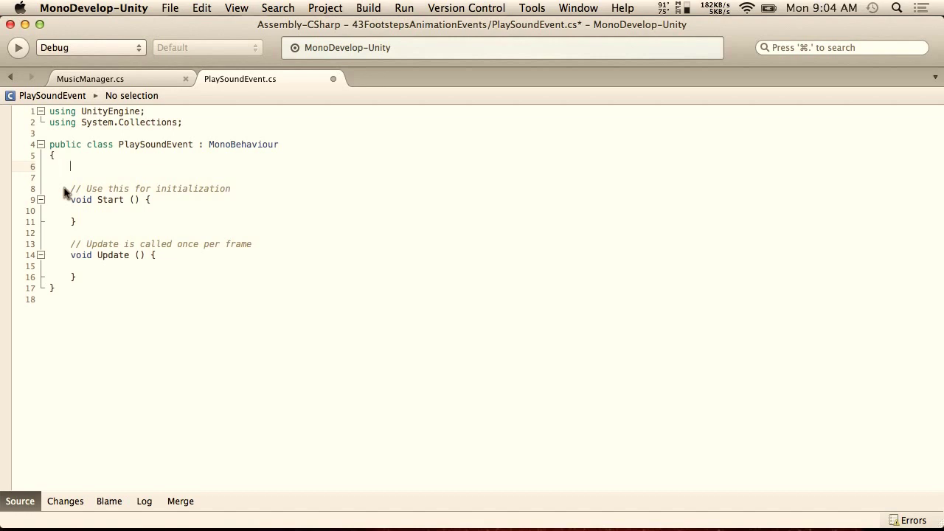
{"action": "left_click", "coordinate": [79, 131]}
{"action": "key", "text": "Return"}
{"action": "type", "text": "["}
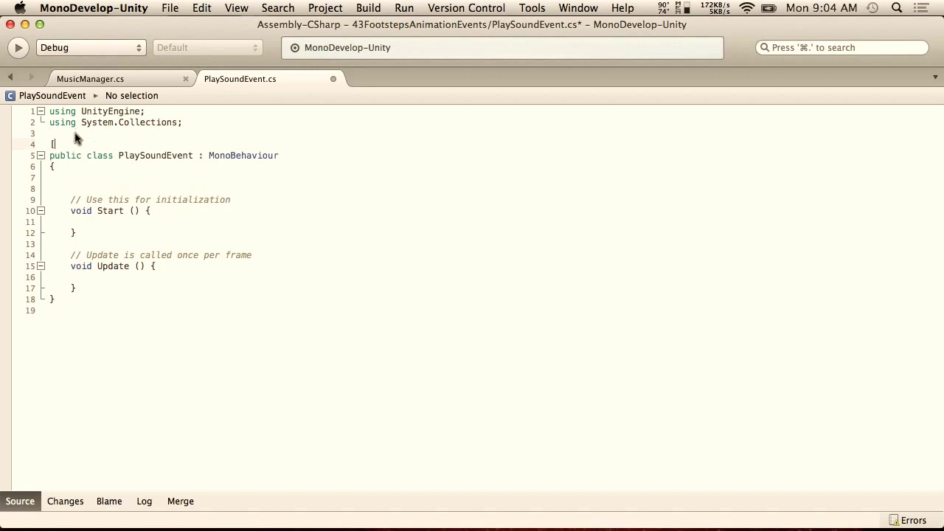
{"action": "type", "text": "Requir"}
{"action": "key", "text": "Return"}
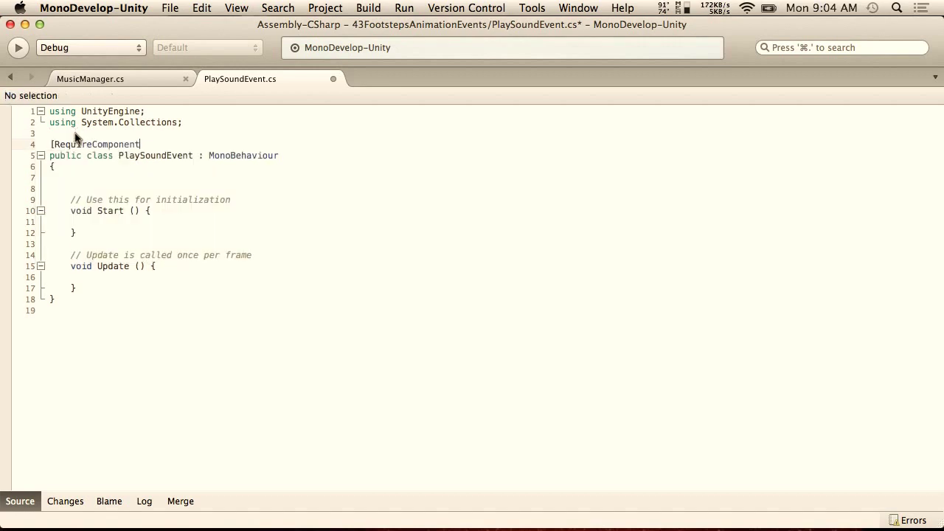
{"action": "type", "text": "(type"}
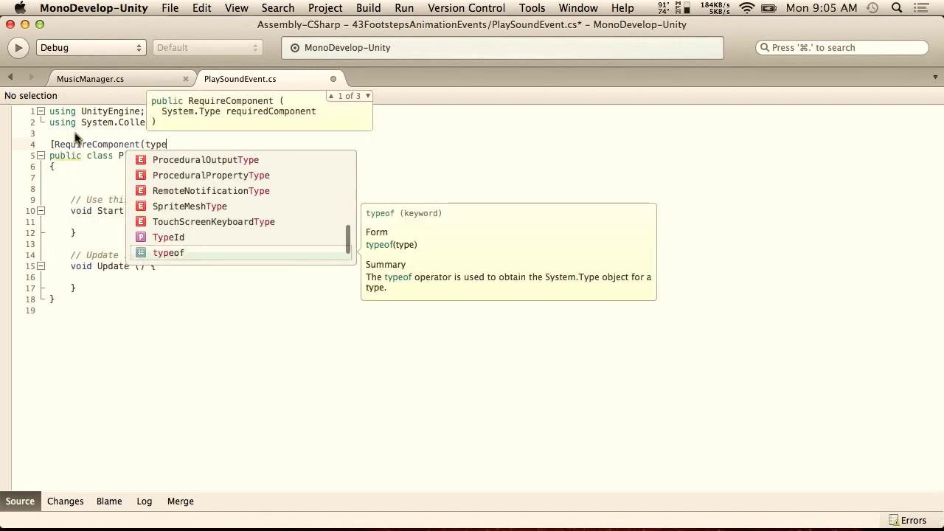
{"action": "type", "text": "of("}
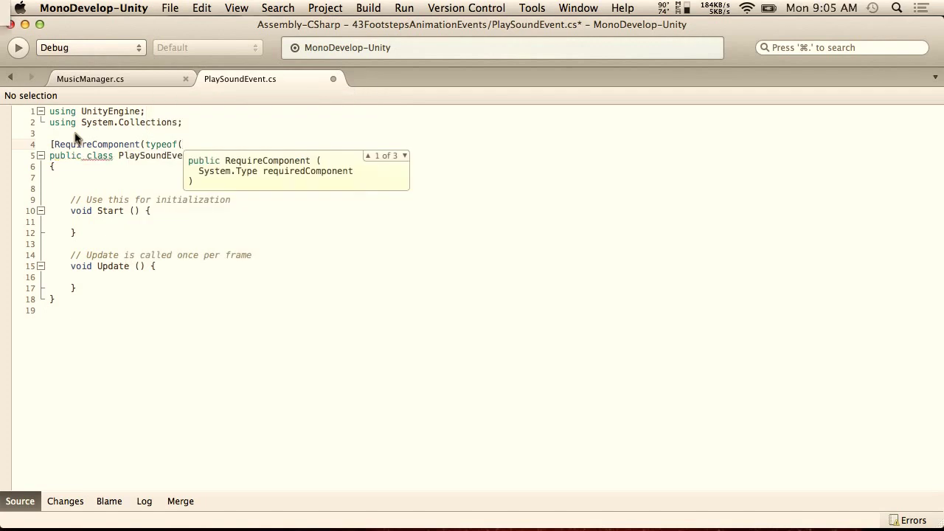
{"action": "type", "text": "AudioSource))"}
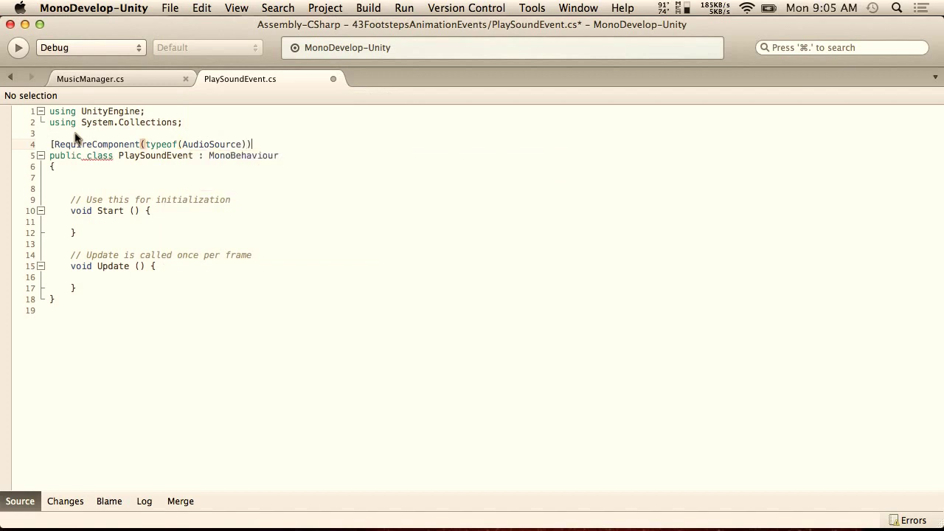
{"action": "type", "text": "]"}
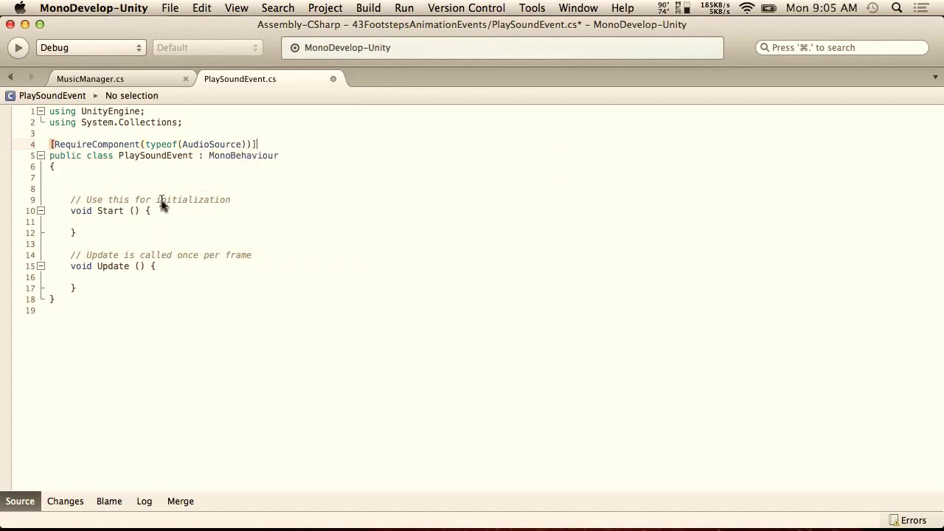
- Replace the Start and Update methods and their comments with a void PlaySound() method that has an empty body
{"action": "left_click_drag", "start_coordinate": [139, 290], "coordinate": [73, 199]}
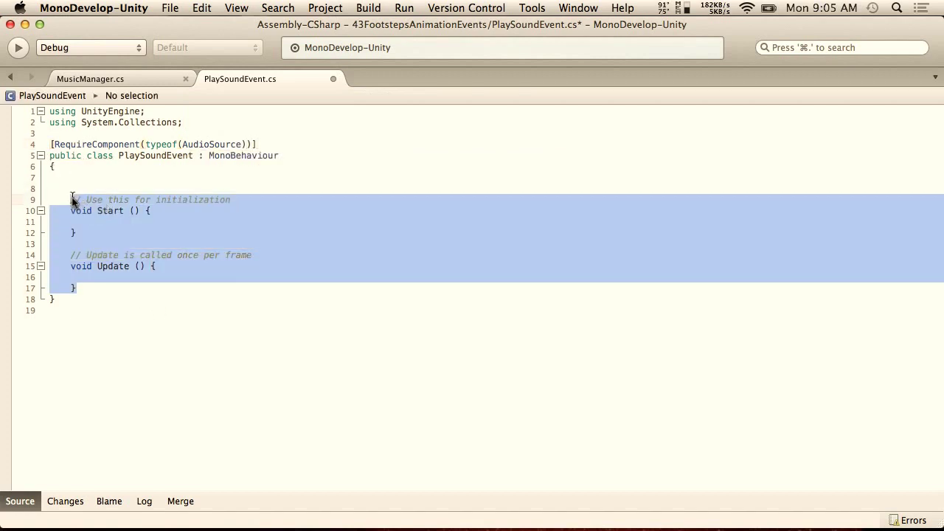
{"action": "key", "text": "Delete"}
{"action": "type", "text": "void "}
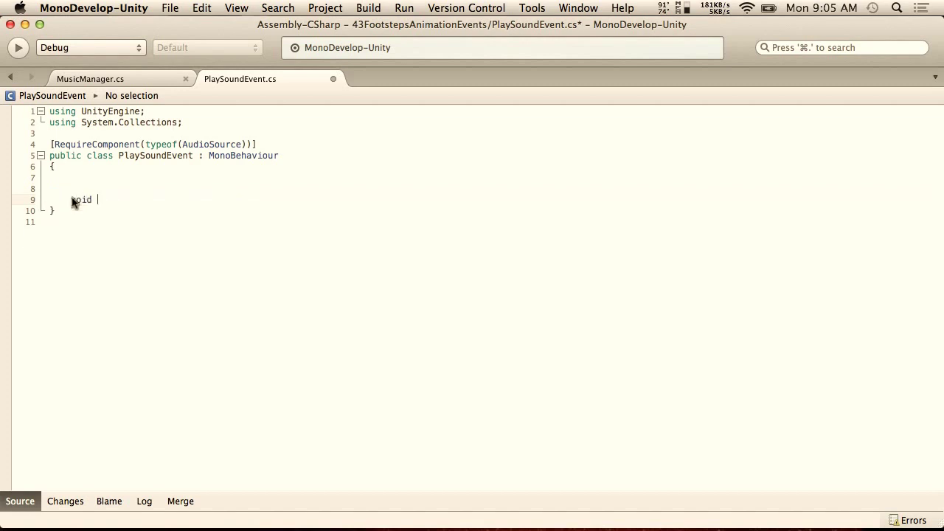
{"action": "type", "text": "PlaySound()"}
{"action": "key", "text": "Return"}
{"action": "type", "text": "{"}
{"action": "key", "text": "Return"}
{"action": "type", "text": "}"}
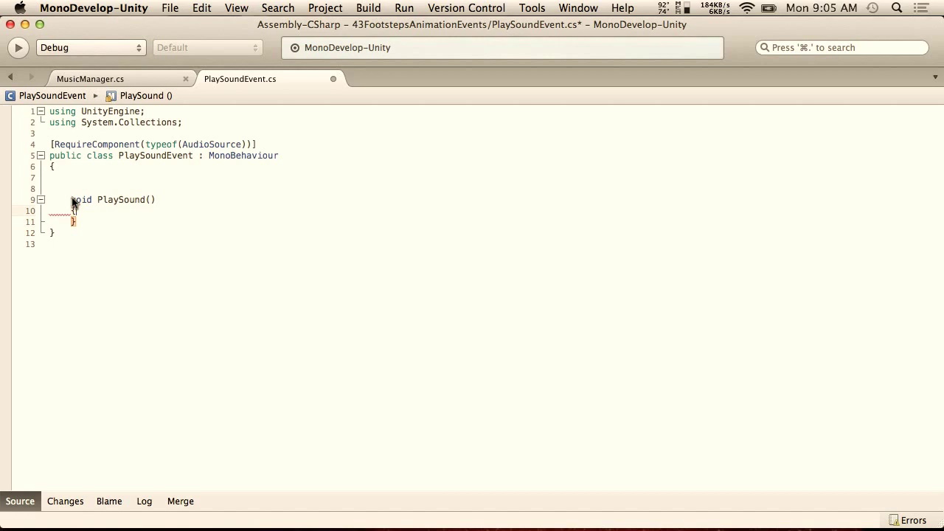
{"action": "key", "text": "Up"}
{"action": "key", "text": "End"}
{"action": "key", "text": "Return"}
- Begin an audio.PlayOneShot( call in the PlaySound() body and show the overload with the volumeScale parameter
{"action": "mouse_move", "coordinate": [103, 158]}
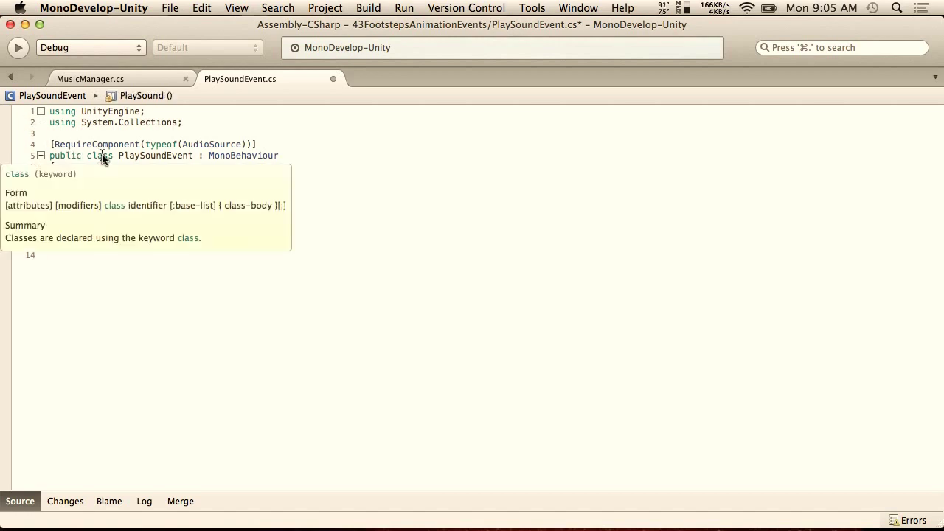
{"action": "type", "text": "audio.play"}
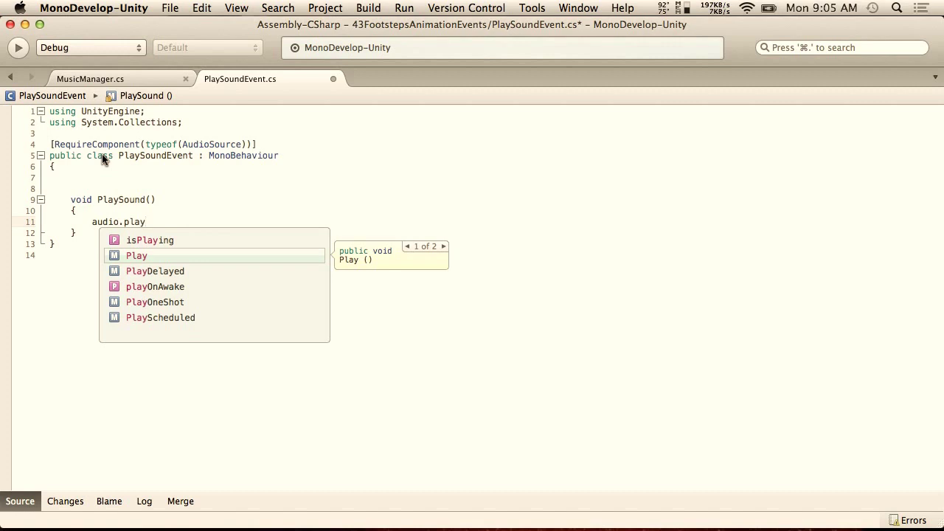
{"action": "key", "text": "Down"}
{"action": "key", "text": "Down"}
{"action": "key", "text": "Down"}
{"action": "key", "text": "Return"}
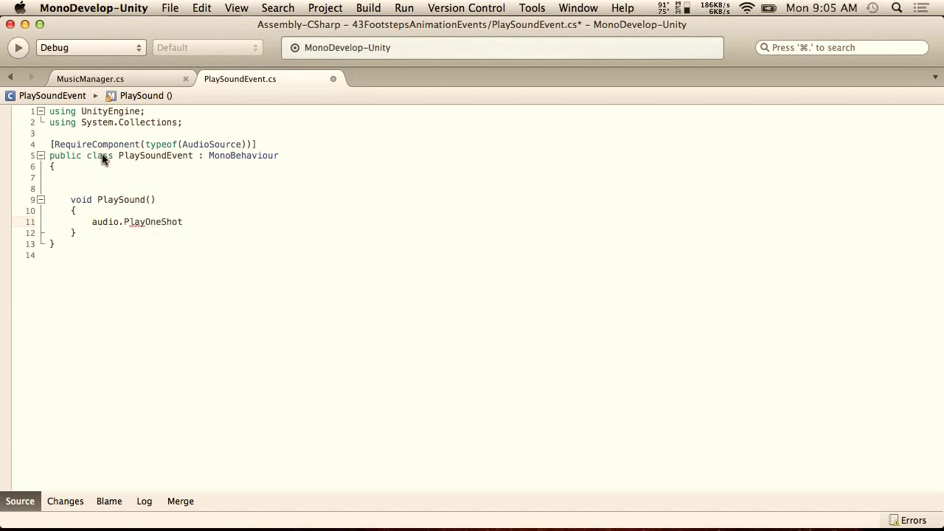
{"action": "type", "text": "("}
{"action": "key", "text": "Down"}
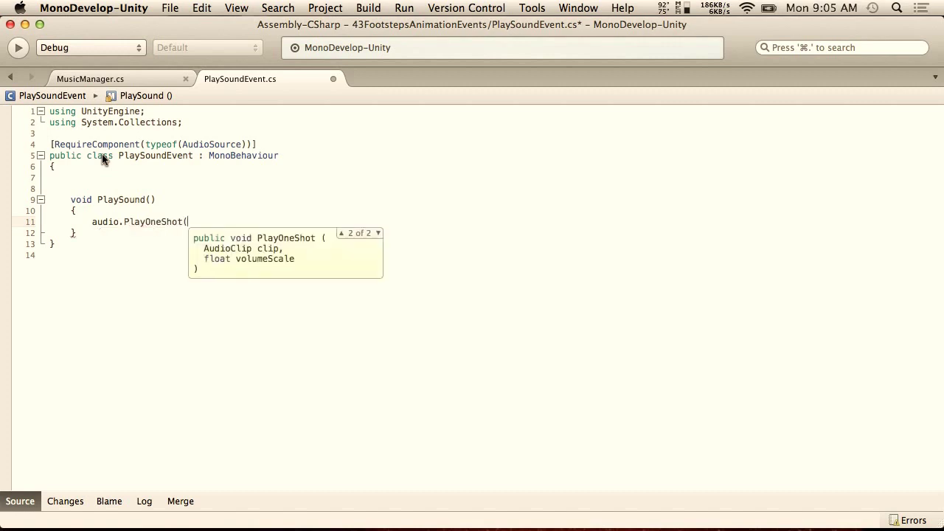
- Replace the unfinished PlayOneShot call in PlaySound() with audio.Play();
{"action": "key", "text": "BackSpace"}
{"action": "key", "text": "BackSpace"}
{"action": "key", "text": "BackSpace"}
{"action": "key", "text": "BackSpace"}
{"action": "key", "text": "BackSpace"}
{"action": "key", "text": "BackSpace"}
{"action": "key", "text": "BackSpace"}
{"action": "key", "text": "BackSpace"}
{"action": "key", "text": "BackSpace"}
{"action": "key", "text": "BackSpace"}
{"action": "key", "text": "BackSpace"}
{"action": "key", "text": "BackSpace"}
{"action": "key", "text": "BackSpace"}
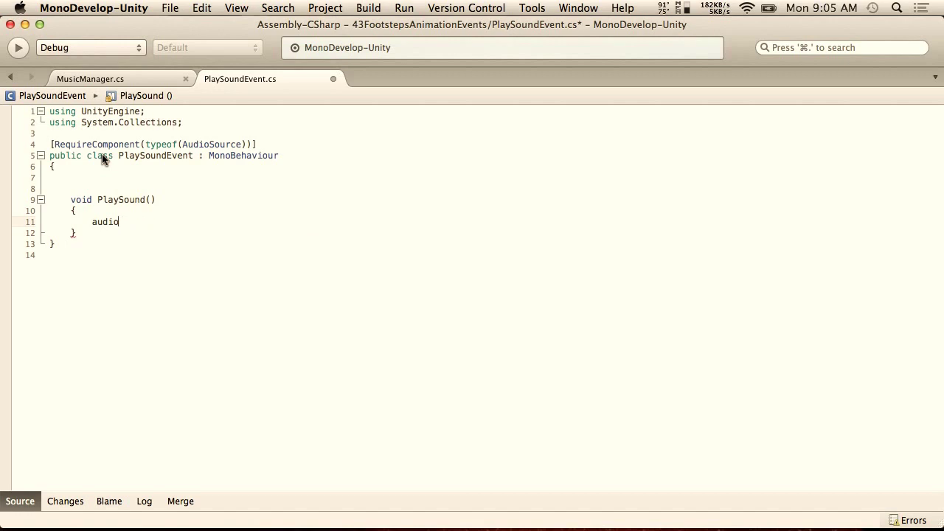
{"action": "type", "text": ".Play"}
{"action": "key", "text": "Escape"}
{"action": "type", "text": "("}
{"action": "key", "text": "BackSpace"}
{"action": "type", "text": "();"}
- Remove the blank lines above PlaySound() and save the PlaySoundEvent script
{"action": "left_click", "coordinate": [68, 188]}
{"action": "key", "text": "Delete"}
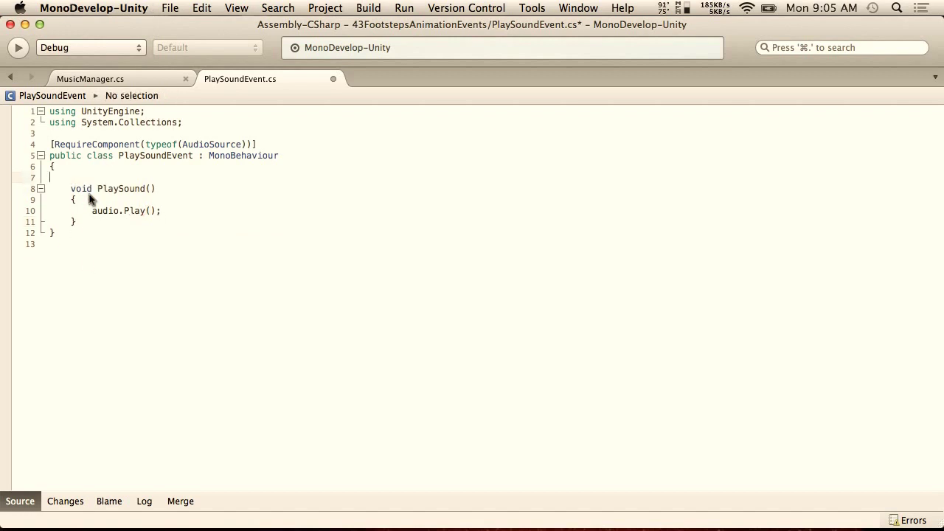
{"action": "left_click", "coordinate": [170, 7]}
{"action": "left_click", "coordinate": [211, 61]}
- Switch to Unity and attach the PlaySoundEvent script to the Sphere object
{"action": "key", "text": "super+Tab"}
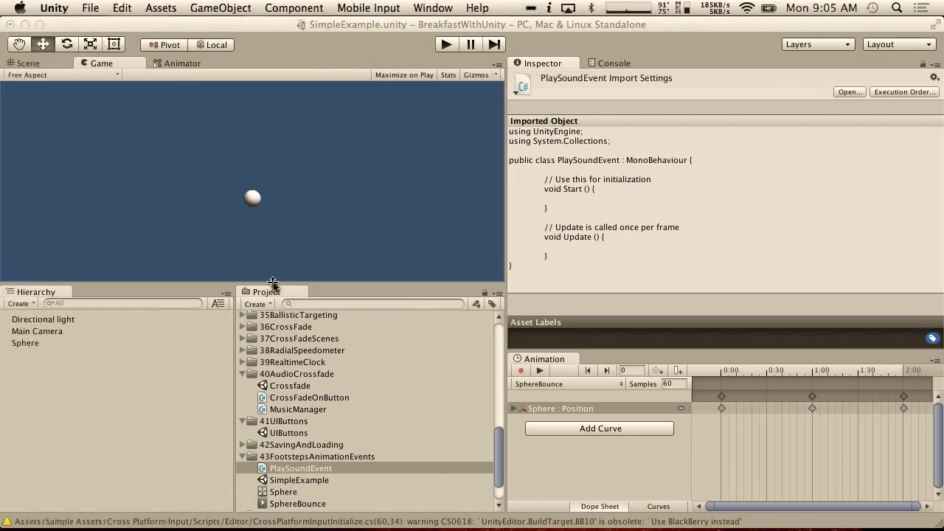
{"action": "left_click_drag", "start_coordinate": [298, 469], "coordinate": [29, 344]}
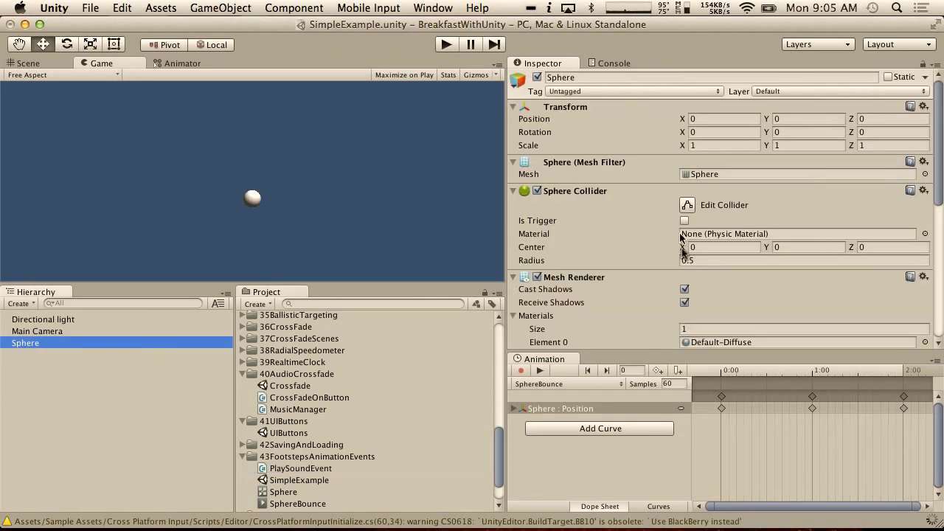
{"action": "left_click", "coordinate": [20, 344]}
{"action": "scroll", "coordinate": [611, 312], "scroll_direction": "down", "scroll_amount": 10}
{"action": "scroll", "coordinate": [612, 223], "scroll_direction": "up", "scroll_amount": 2}
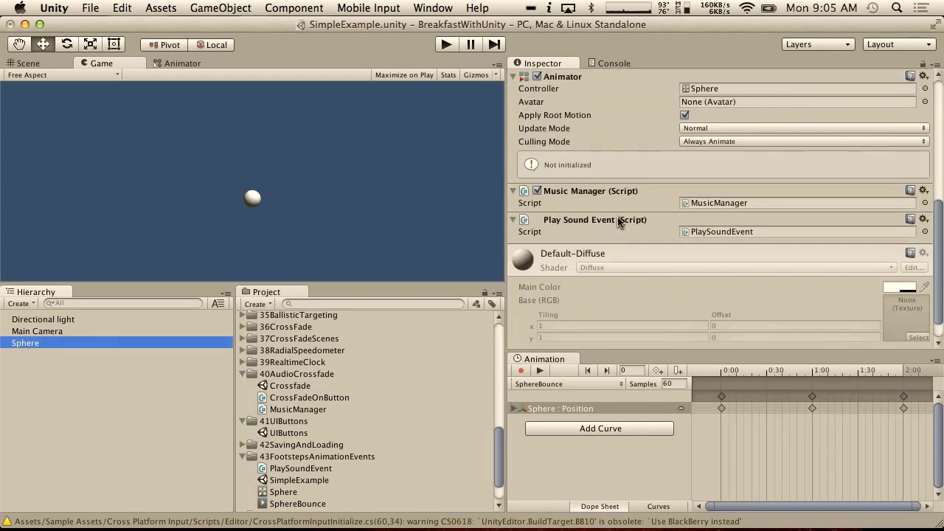
- Remove the Music Manager script component from the Sphere
{"action": "scroll", "coordinate": [624, 219], "scroll_direction": "up", "scroll_amount": 4}
{"action": "scroll", "coordinate": [763, 185], "scroll_direction": "down", "scroll_amount": 4}
{"action": "left_click", "coordinate": [922, 192]}
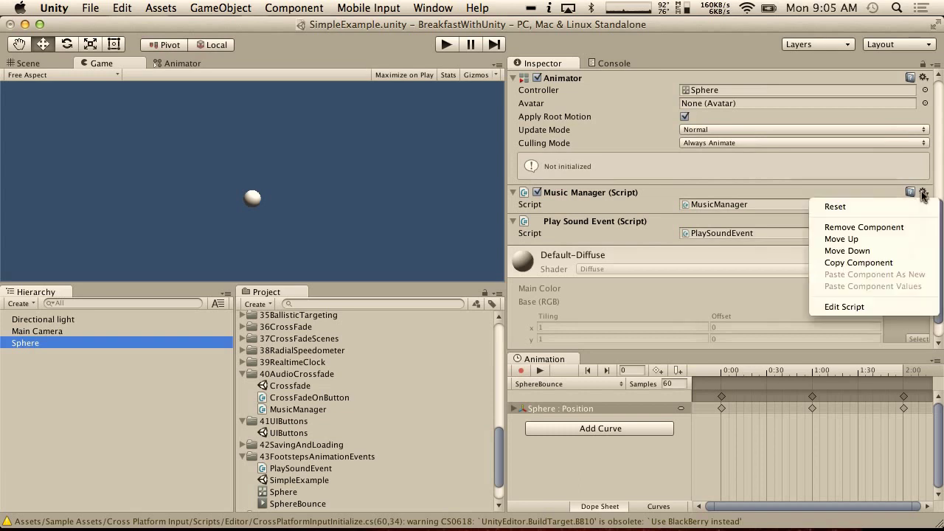
{"action": "left_click", "coordinate": [870, 222]}
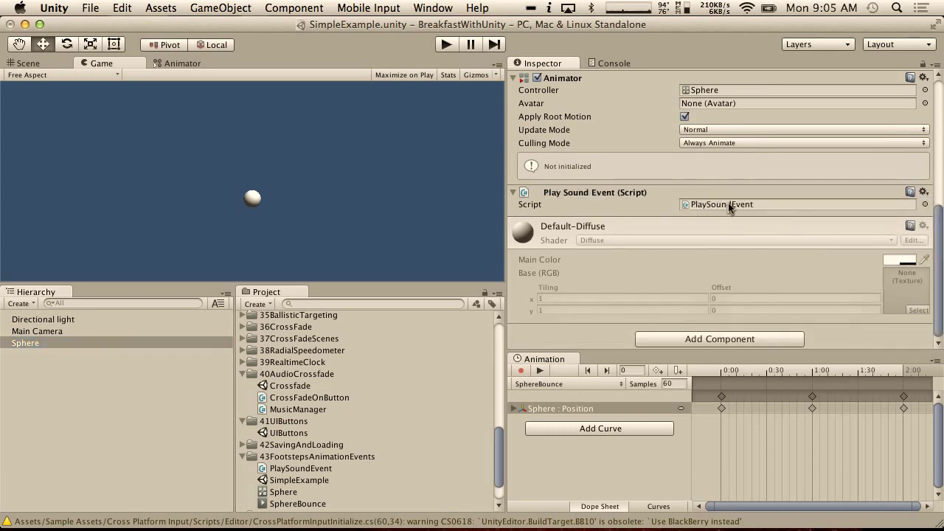
- Open the attached PlaySoundEvent script to check its code, then return to Unity and check the Sphere's components for an Audio Source
{"action": "double_click", "coordinate": [728, 205]}
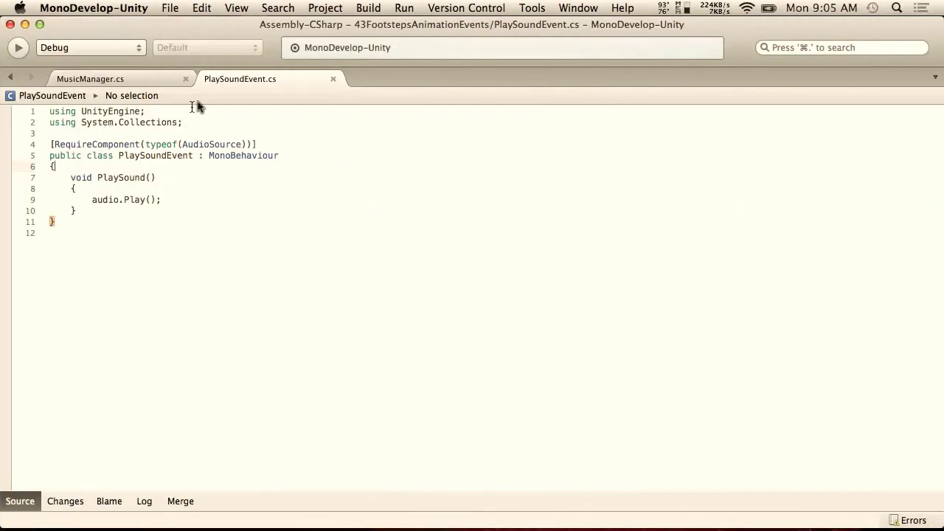
{"action": "key", "text": "super+Tab"}
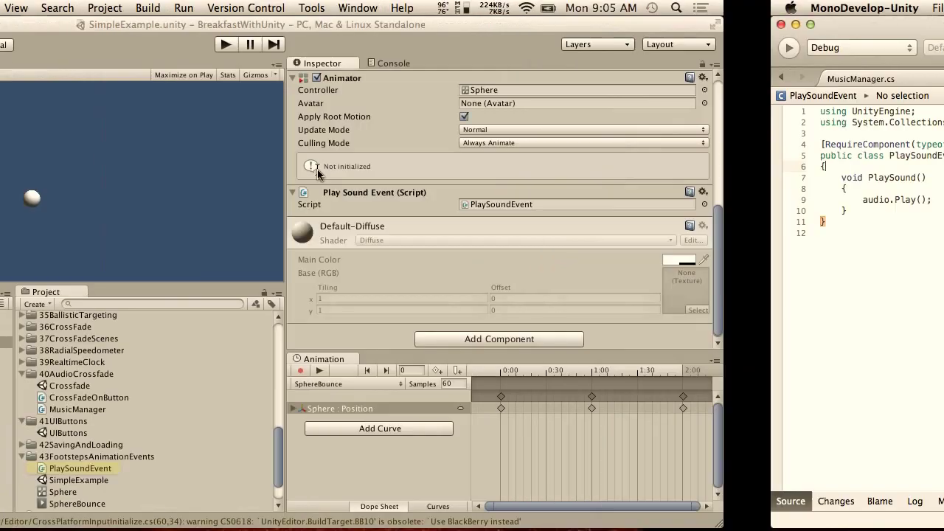
{"action": "scroll", "coordinate": [606, 153], "scroll_direction": "up", "scroll_amount": 5}
{"action": "scroll", "coordinate": [606, 154], "scroll_direction": "down", "scroll_amount": 5}
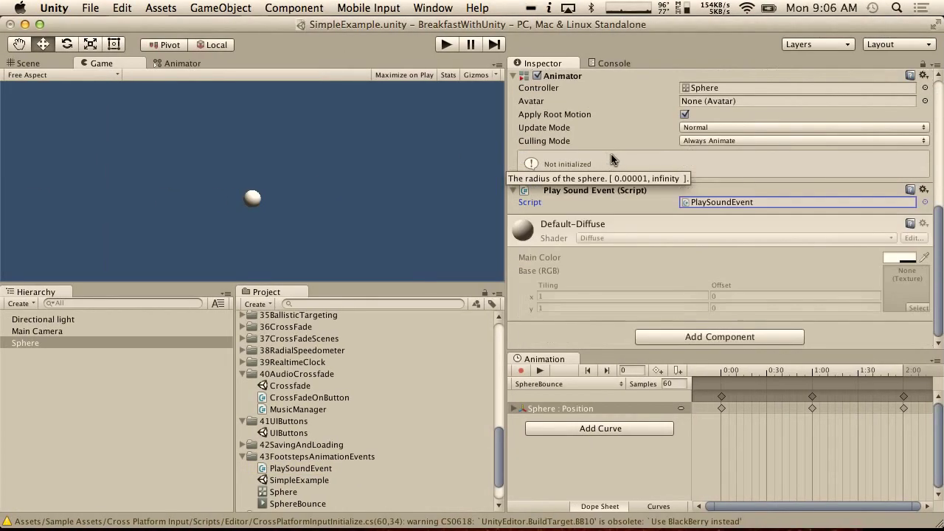
- Remove the Play Sound Event component from the Sphere and attach the PlaySoundEvent script again to bring in its required Audio Source
{"action": "left_click", "coordinate": [923, 190]}
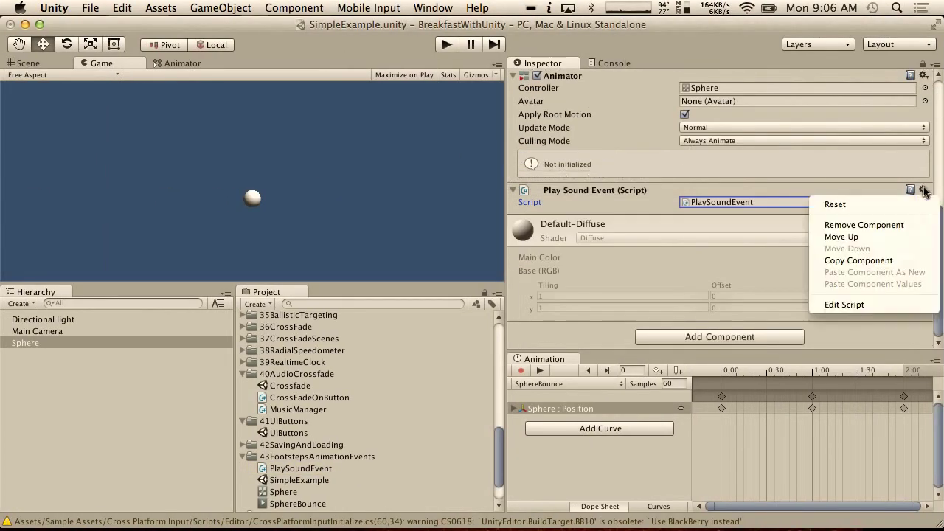
{"action": "left_click", "coordinate": [895, 224]}
{"action": "left_click_drag", "start_coordinate": [298, 468], "coordinate": [47, 343]}
{"action": "scroll", "coordinate": [639, 206], "scroll_direction": "down", "scroll_amount": 10}
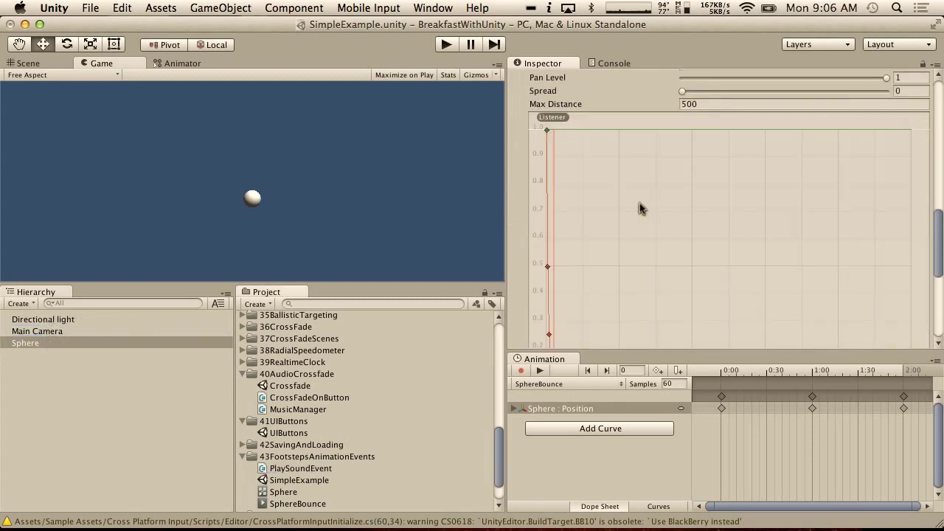
{"action": "scroll", "coordinate": [639, 205], "scroll_direction": "up", "scroll_amount": 8}
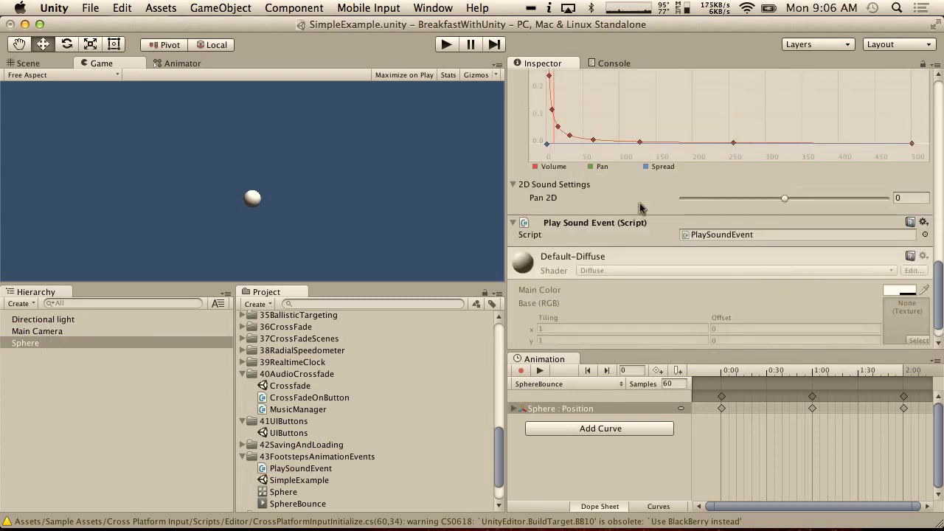
{"action": "scroll", "coordinate": [639, 205], "scroll_direction": "down", "scroll_amount": 8}
{"action": "scroll", "coordinate": [738, 228], "scroll_direction": "up", "scroll_amount": 8}
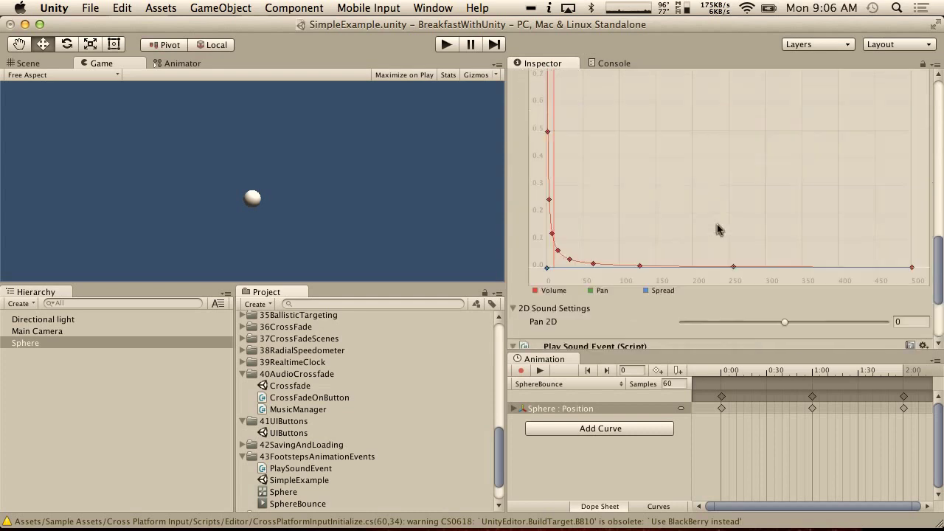
- Assign the single_footstep_on_carpet_tennis_shoes_ sound from the 3rdPartyLicensed folder as the Audio Clip of the Sphere's Audio Source
{"action": "scroll", "coordinate": [256, 431], "scroll_direction": "up", "scroll_amount": 15}
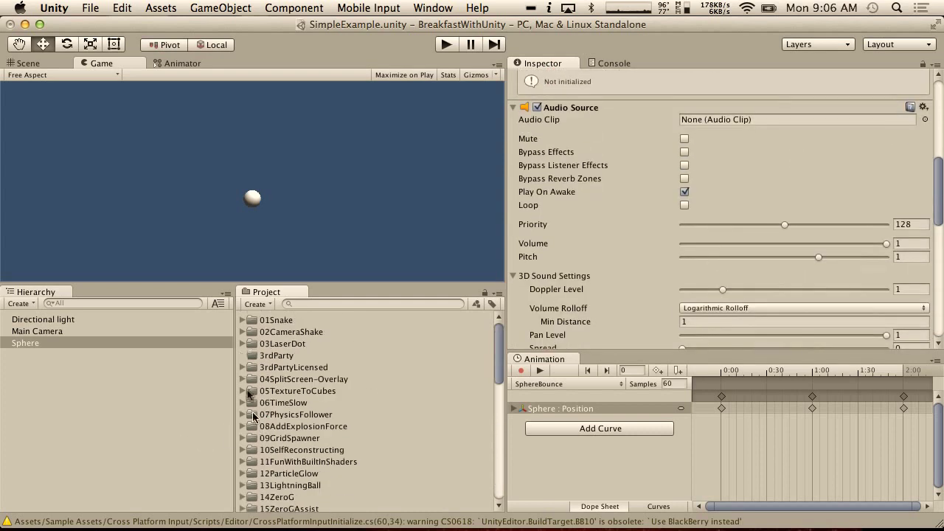
{"action": "left_click", "coordinate": [243, 344]}
{"action": "left_click", "coordinate": [243, 344]}
{"action": "left_click", "coordinate": [242, 367]}
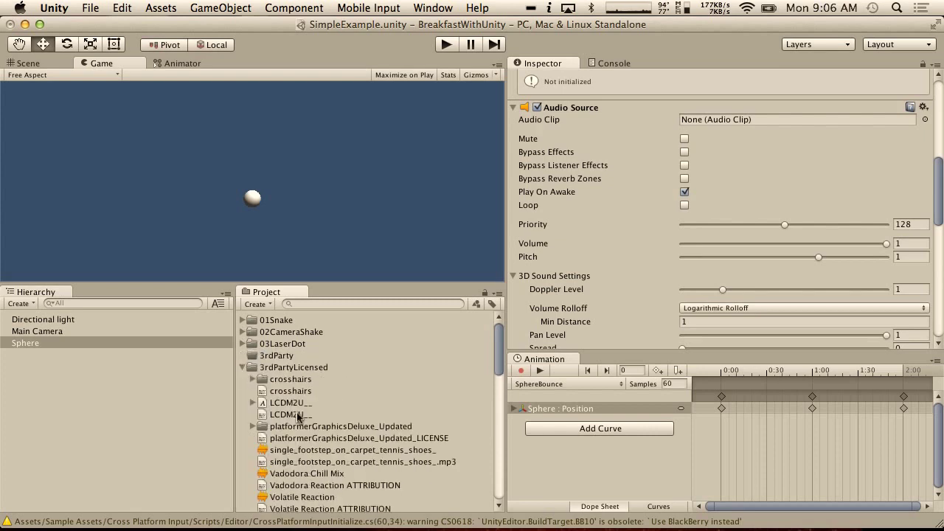
{"action": "scroll", "coordinate": [296, 412], "scroll_direction": "down", "scroll_amount": 3}
{"action": "left_click_drag", "start_coordinate": [319, 387], "coordinate": [741, 132]}
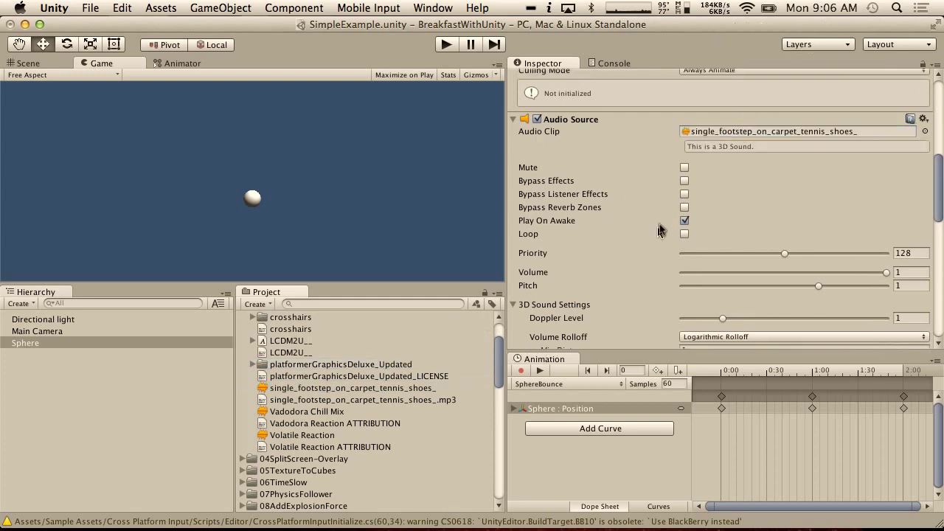
- Turn off Play On Awake on the Sphere's Audio Source and test-play the scene, raising the system volume before stopping it
{"action": "left_click", "coordinate": [684, 221]}
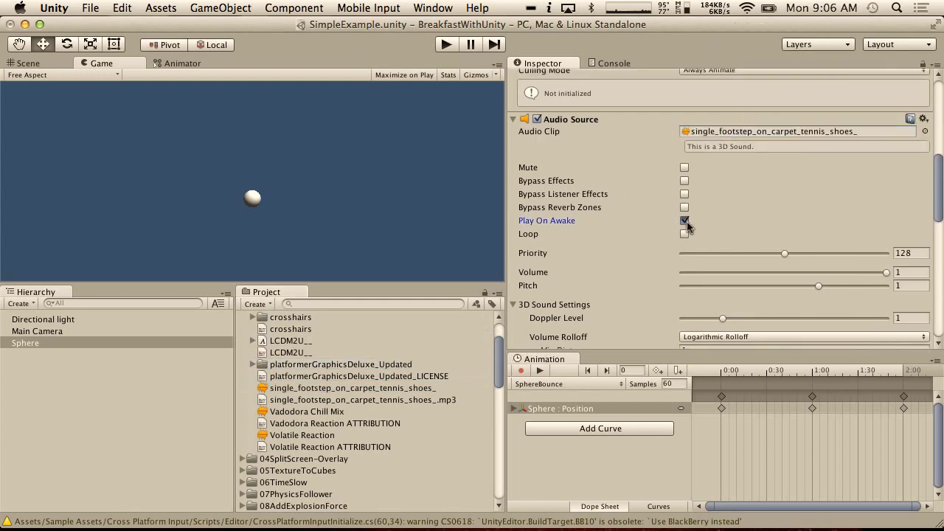
{"action": "left_click", "coordinate": [447, 44]}
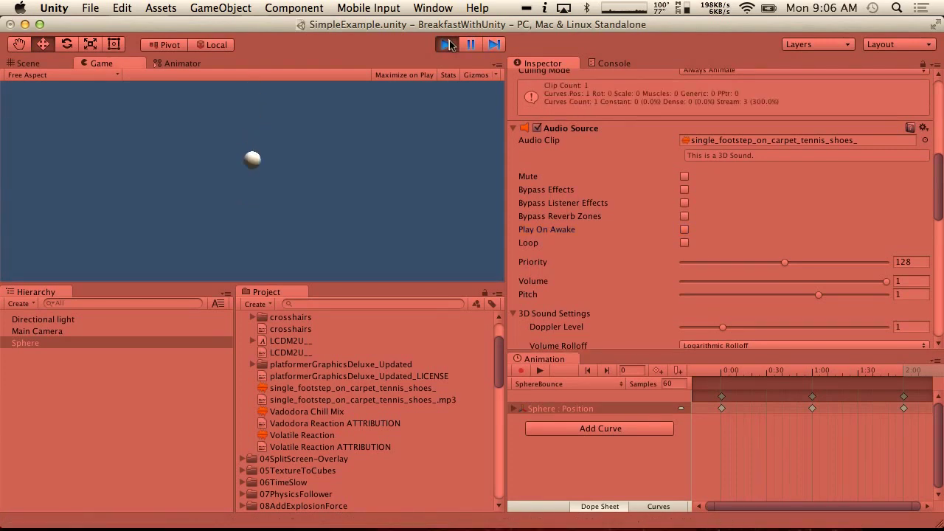
{"action": "key", "text": "XF86AudioRaiseVolume"}
{"action": "left_click", "coordinate": [447, 44]}
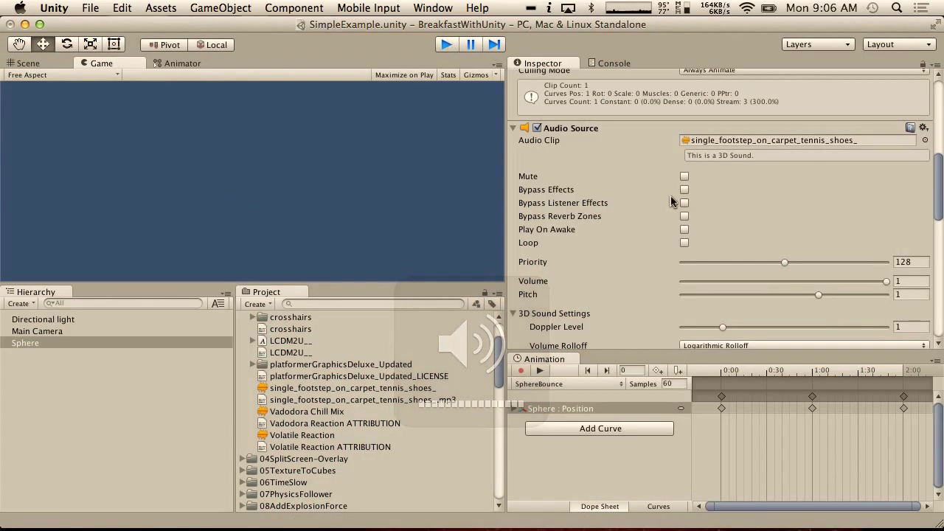
- Turn on Play On Awake on the Sphere's Audio Source and test-play the scene briefly
{"action": "left_click", "coordinate": [684, 230]}
{"action": "left_click", "coordinate": [445, 44]}
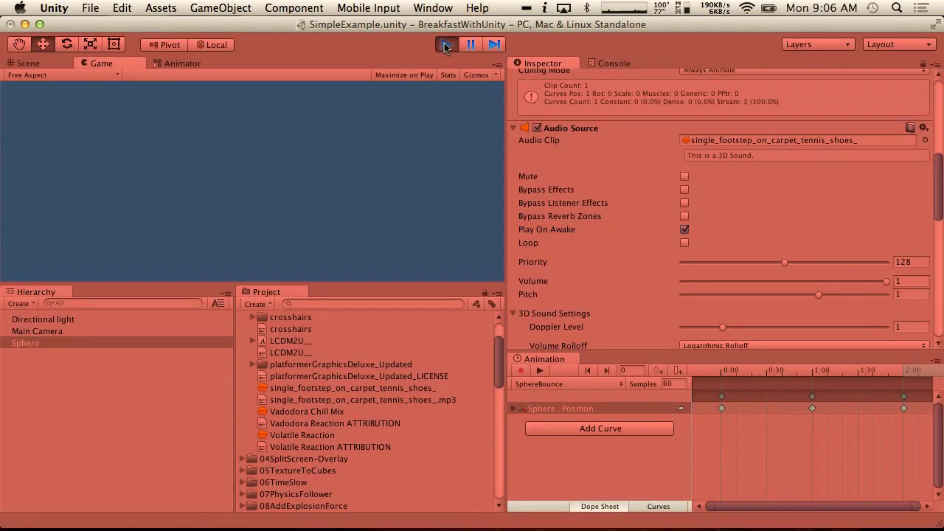
{"action": "left_click", "coordinate": [445, 44]}
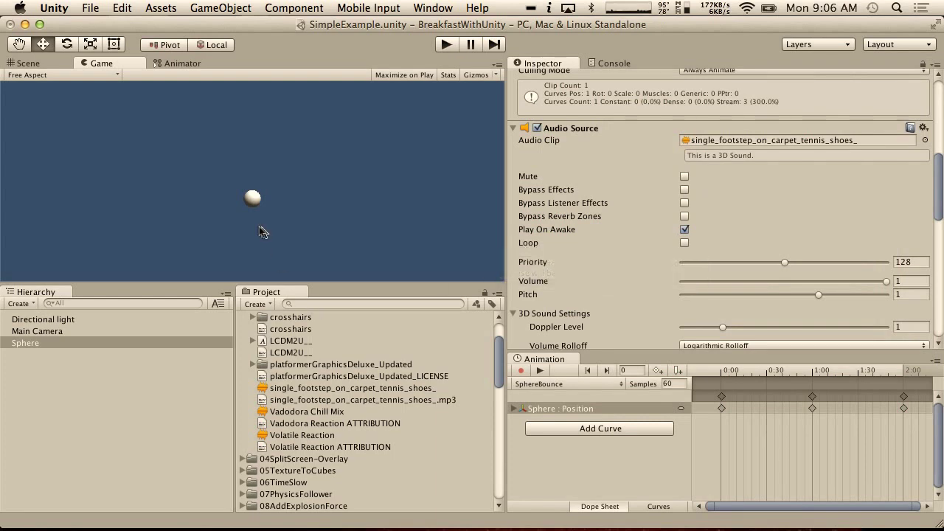
- Set the Main Camera's Z position to -5 and test-play the scene
{"action": "left_click", "coordinate": [53, 333]}
{"action": "scroll", "coordinate": [894, 94], "scroll_direction": "up", "scroll_amount": 3}
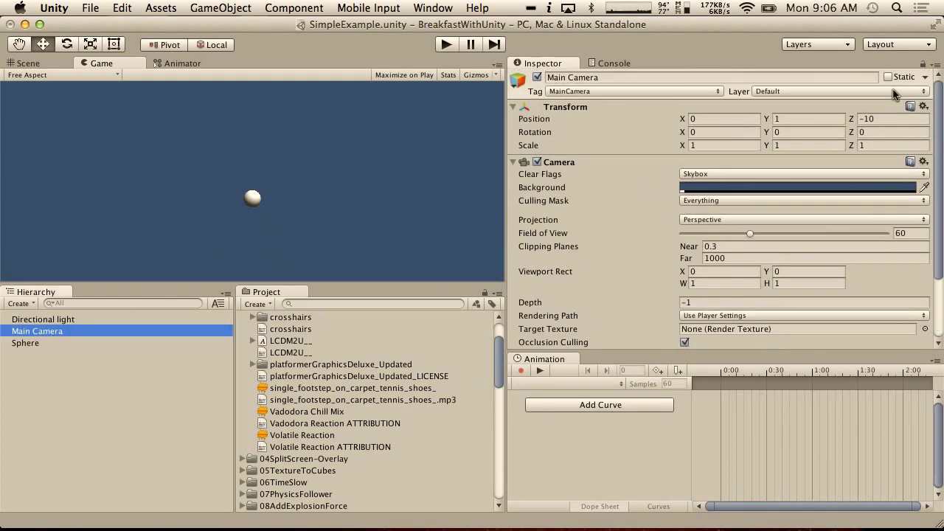
{"action": "left_click", "coordinate": [881, 119]}
{"action": "type", "text": "-5"}
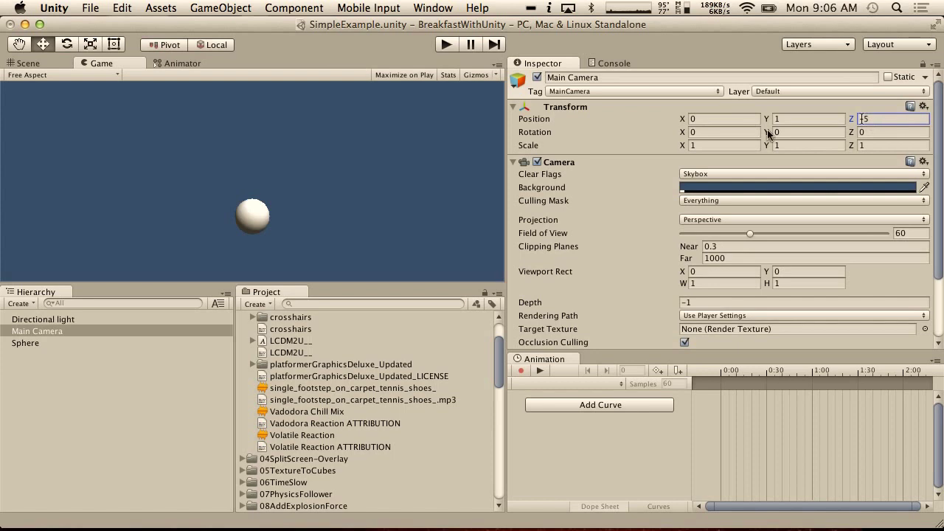
{"action": "left_click", "coordinate": [447, 45]}
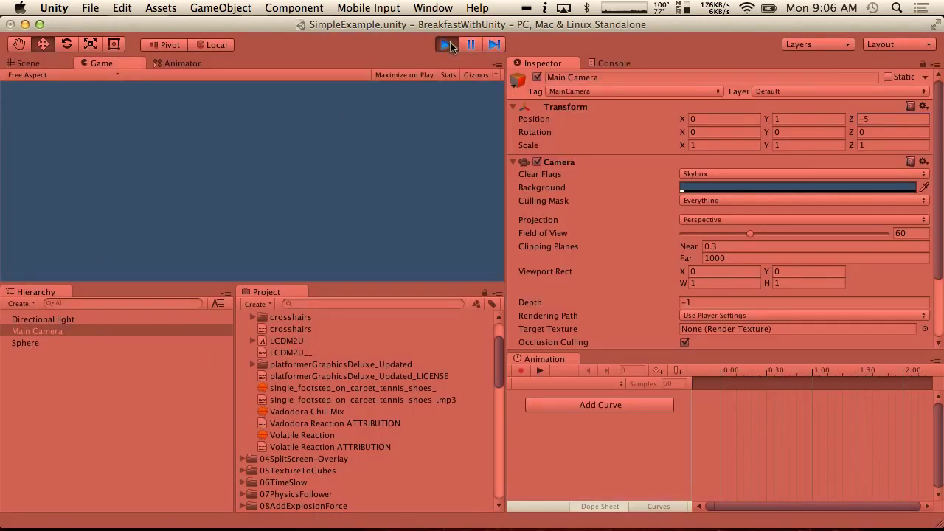
{"action": "left_click", "coordinate": [447, 45]}
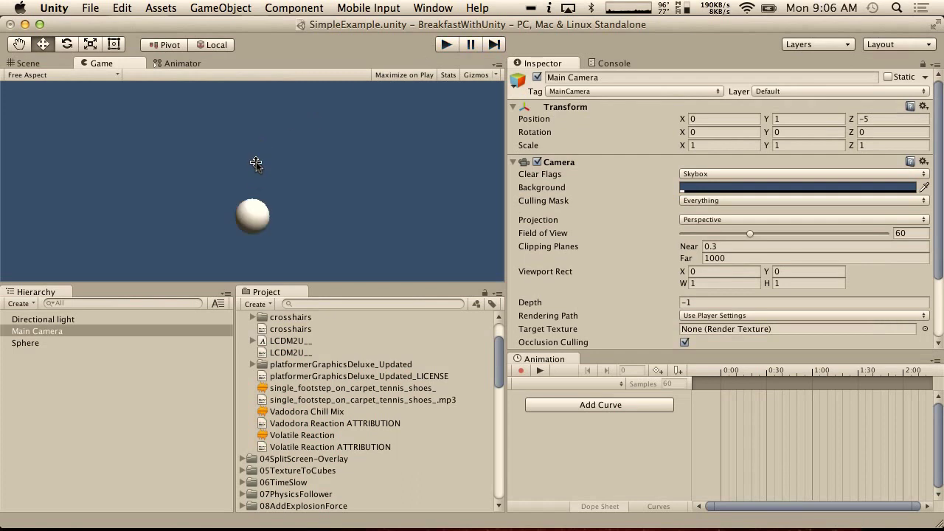
- Turn off Play On Awake on the Sphere's Audio Source
{"action": "left_click", "coordinate": [31, 344]}
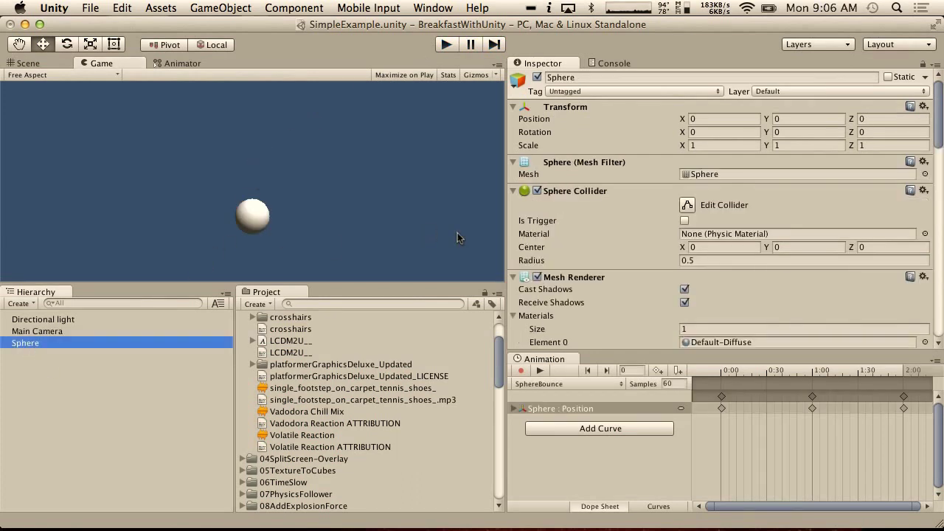
{"action": "scroll", "coordinate": [763, 229], "scroll_direction": "down", "scroll_amount": 10}
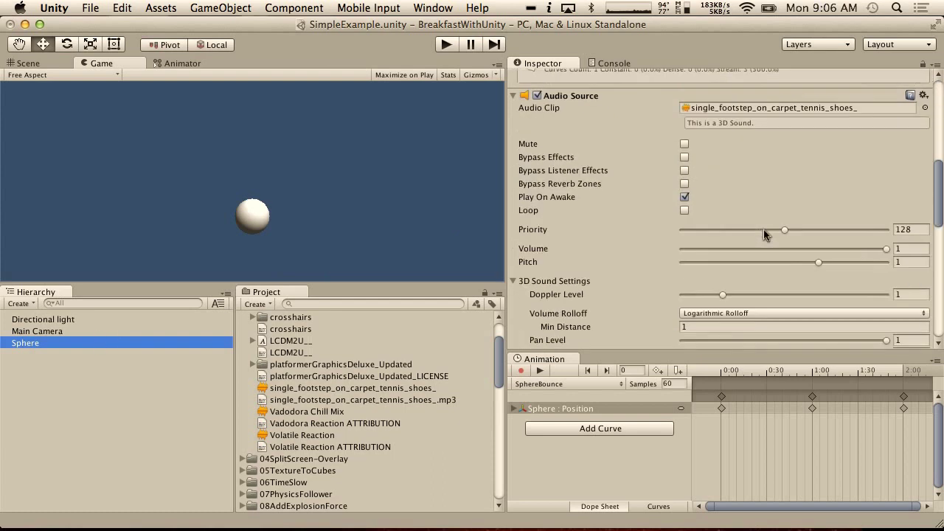
{"action": "left_click", "coordinate": [684, 197]}
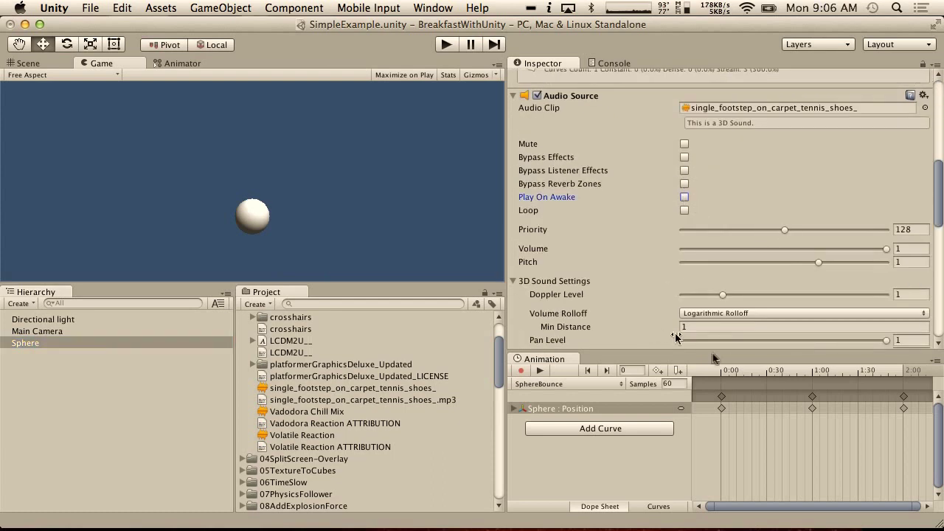
- Add an animation event just before 2:00 in the SphereBounce animation, choose its function, and test-play the scene
{"action": "right_click", "coordinate": [884, 387]}
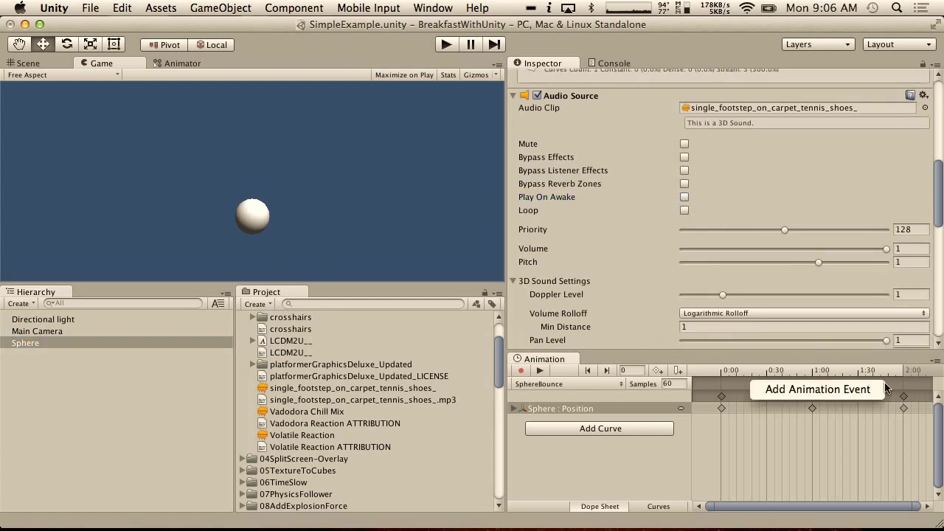
{"action": "left_click", "coordinate": [866, 387]}
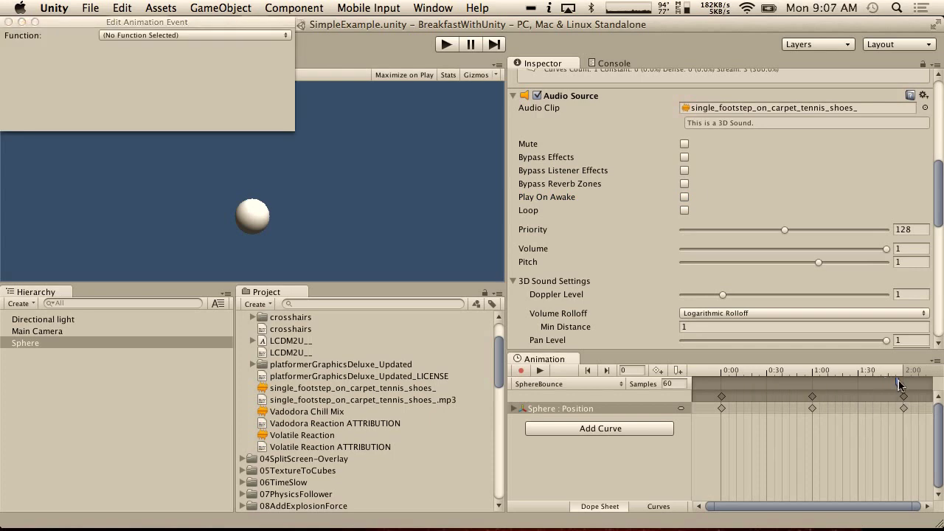
{"action": "left_click", "coordinate": [122, 38]}
{"action": "left_click", "coordinate": [132, 23]}
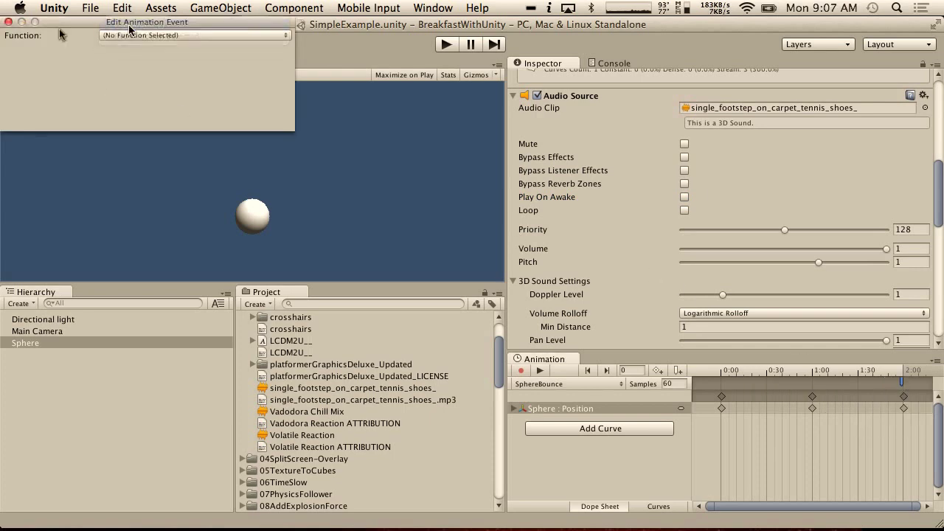
{"action": "left_click", "coordinate": [8, 23]}
{"action": "left_click", "coordinate": [446, 44]}
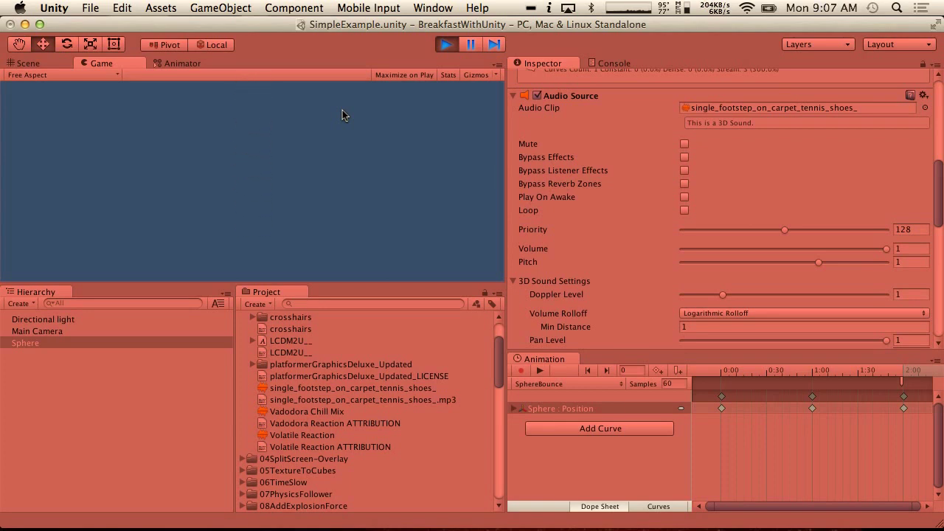
{"action": "left_click", "coordinate": [447, 45]}
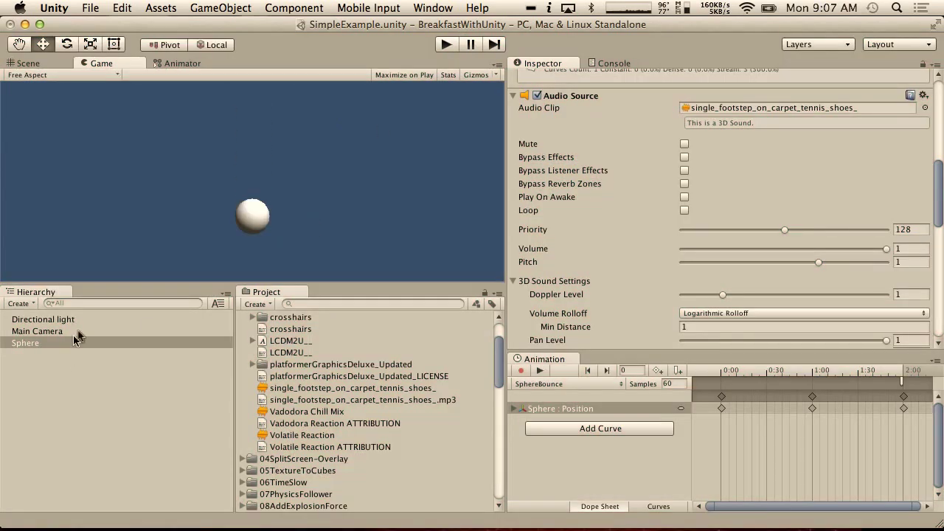
- Inspect the SphereBounce state in the Animator and view the project's 43FootstepsAnimationEvents folder
{"action": "left_click", "coordinate": [182, 63]}
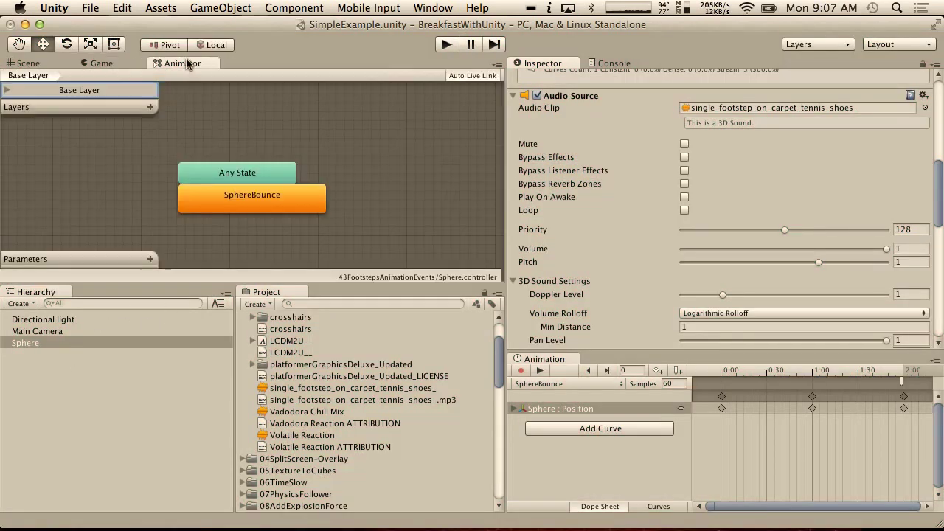
{"action": "left_click", "coordinate": [257, 197]}
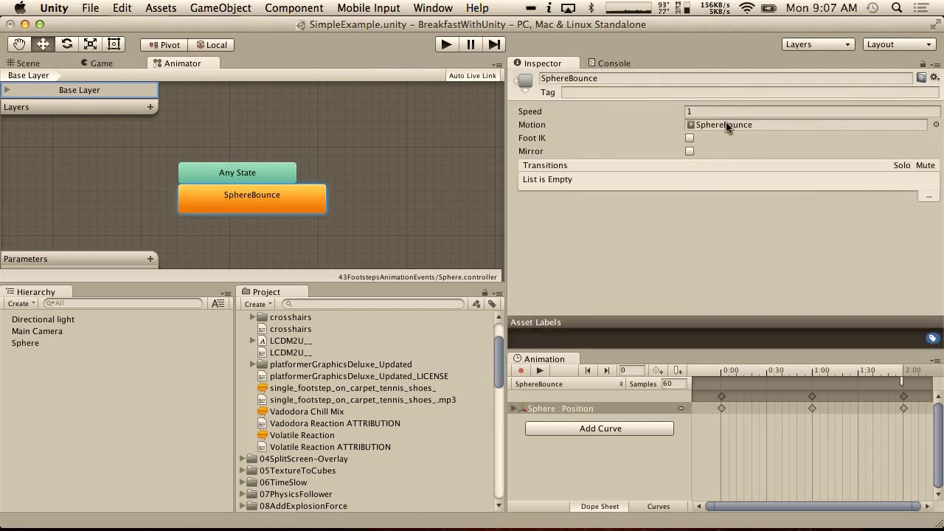
{"action": "scroll", "coordinate": [408, 404], "scroll_direction": "down", "scroll_amount": 10}
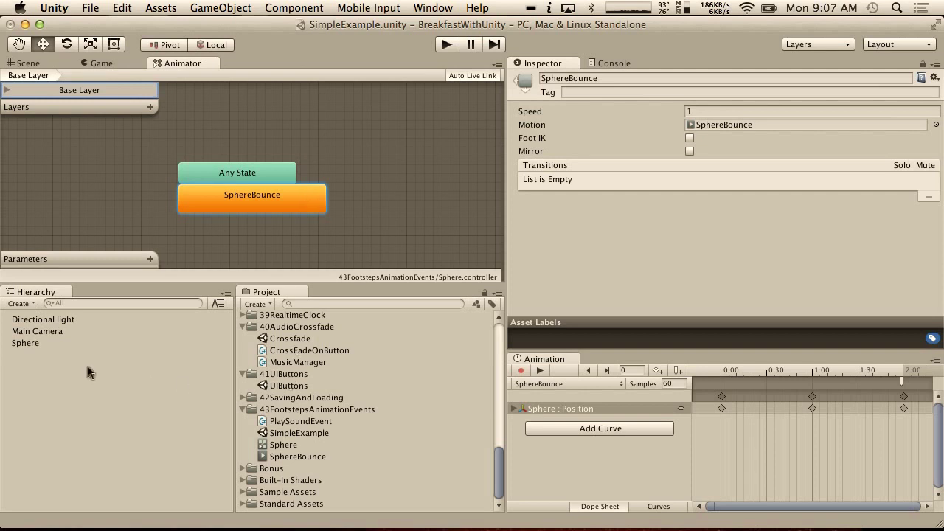
- Save the current scene and the project
{"action": "left_click", "coordinate": [90, 7]}
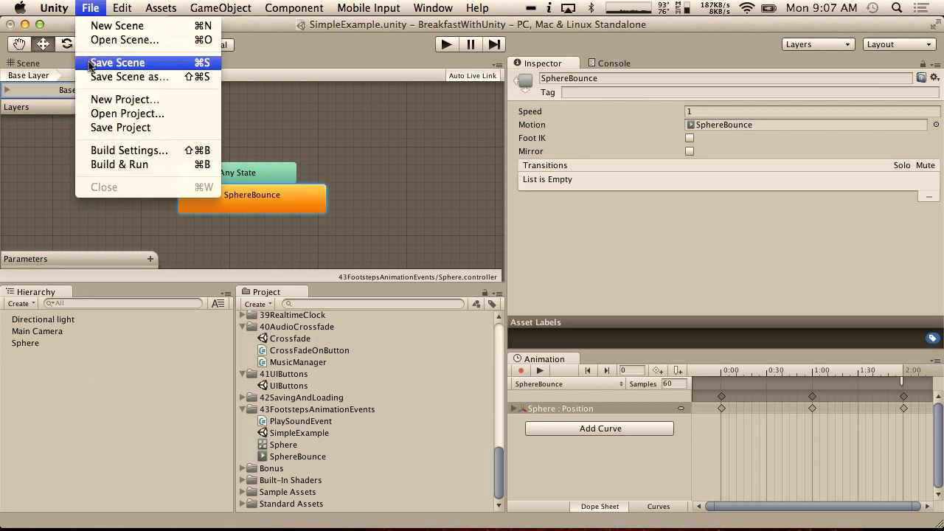
{"action": "left_click", "coordinate": [92, 62]}
{"action": "left_click", "coordinate": [95, 6]}
{"action": "left_click", "coordinate": [631, 305]}
{"action": "left_click", "coordinate": [631, 305]}
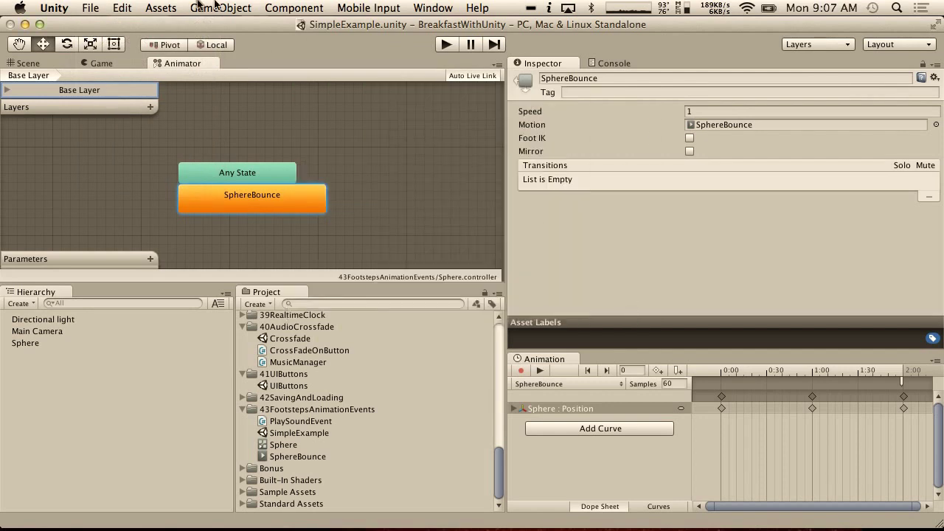
{"action": "left_click", "coordinate": [95, 7]}
{"action": "left_click", "coordinate": [126, 129]}
- Create a new scene and save it as Footsteps in the 43FootstepsAnimationEvents folder
{"action": "left_click", "coordinate": [91, 8]}
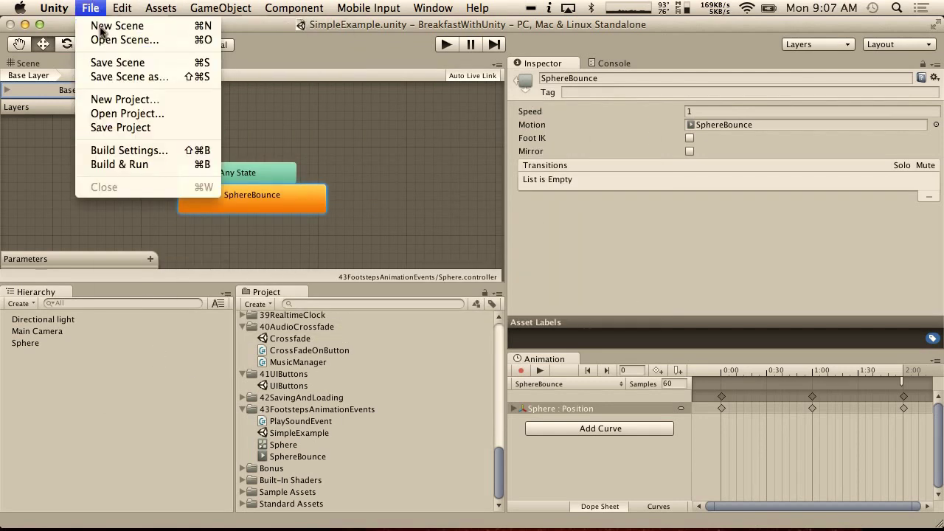
{"action": "left_click", "coordinate": [97, 28]}
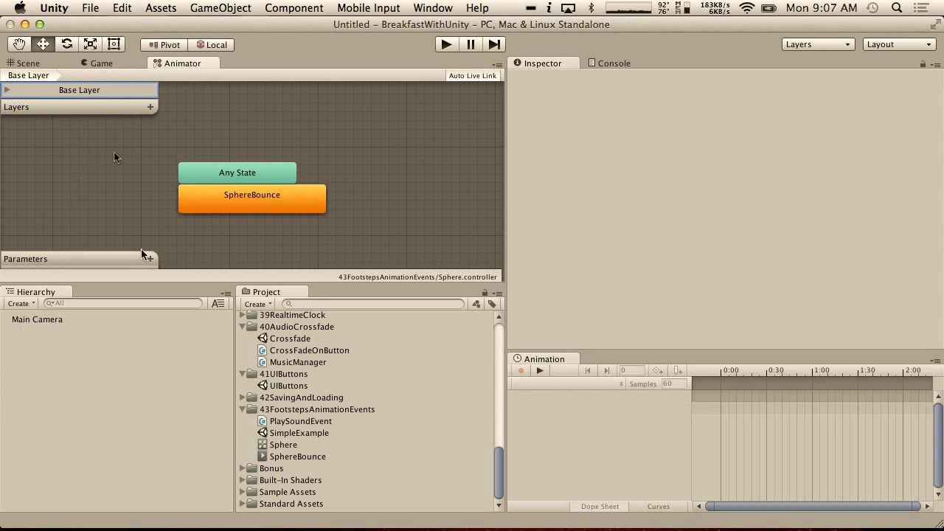
{"action": "left_click", "coordinate": [88, 7]}
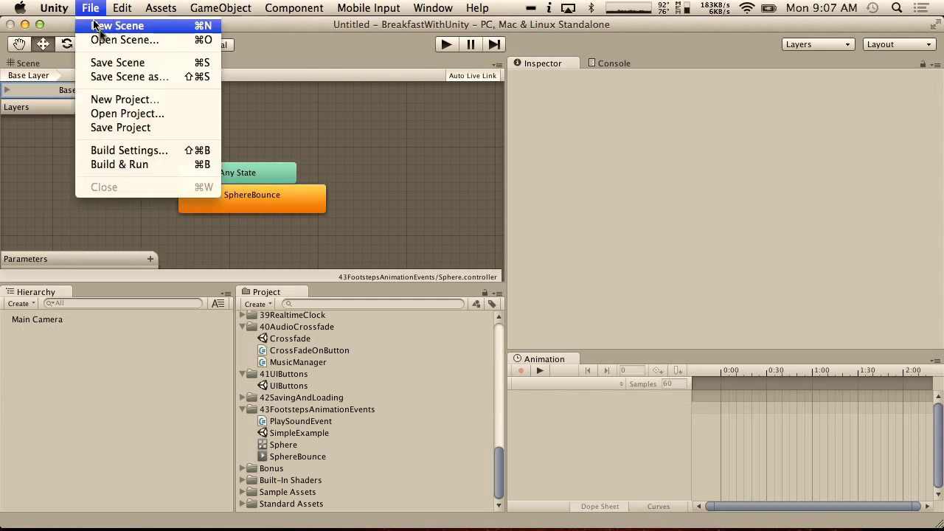
{"action": "left_click", "coordinate": [96, 63]}
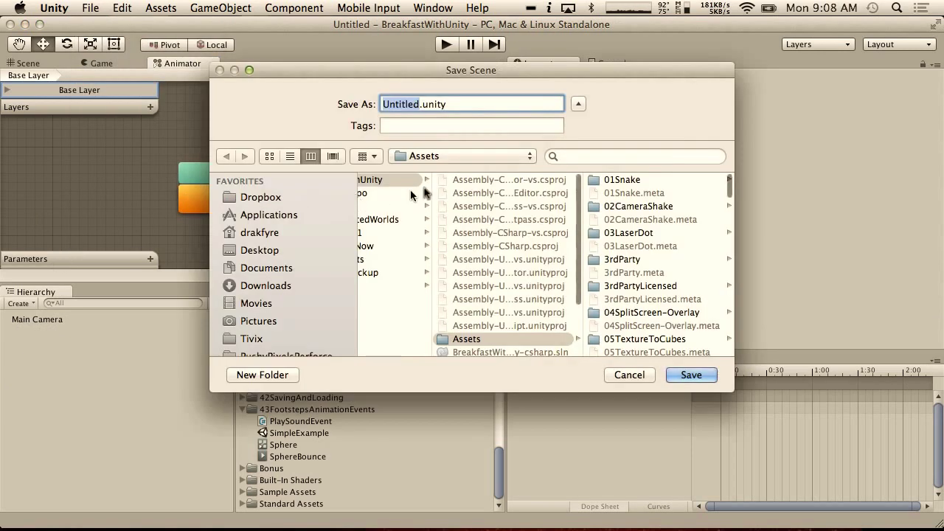
{"action": "type", "text": "Footsteps"}
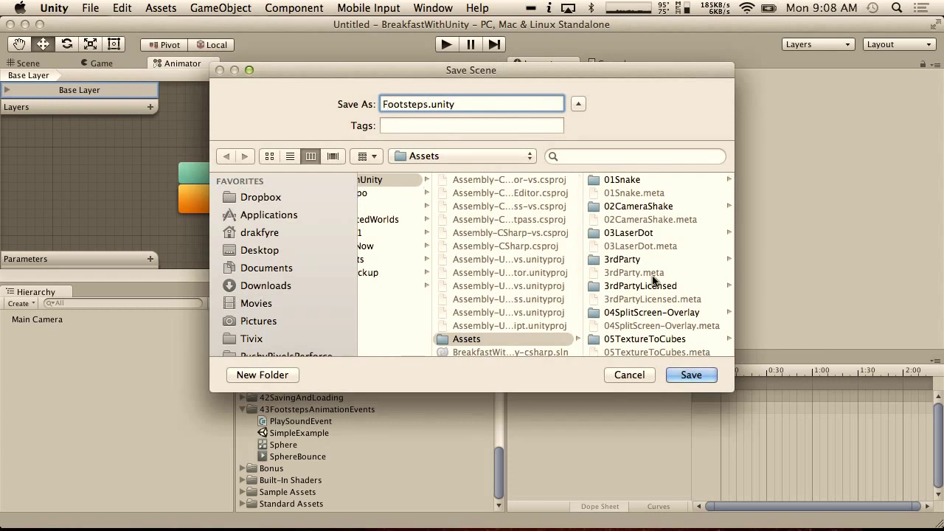
{"action": "scroll", "coordinate": [641, 278], "scroll_direction": "down", "scroll_amount": 15}
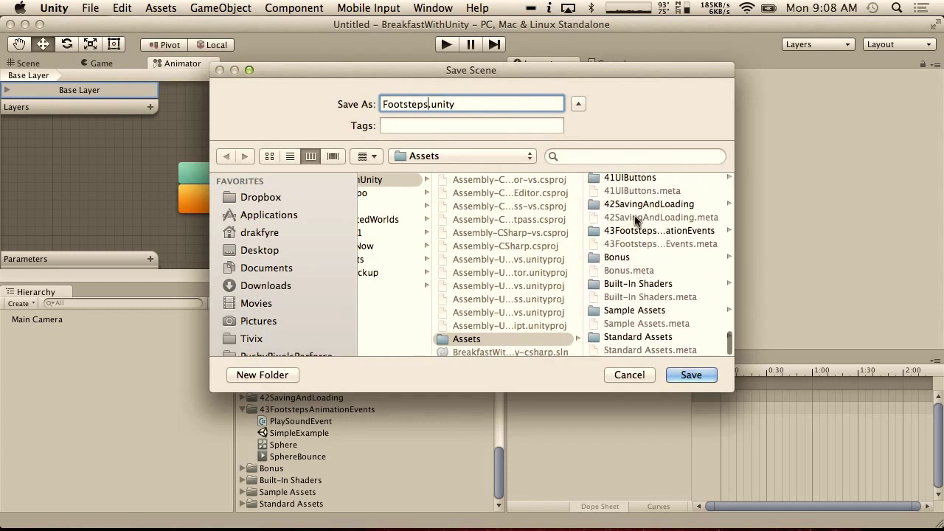
{"action": "left_click", "coordinate": [638, 230]}
{"action": "left_click", "coordinate": [690, 374]}
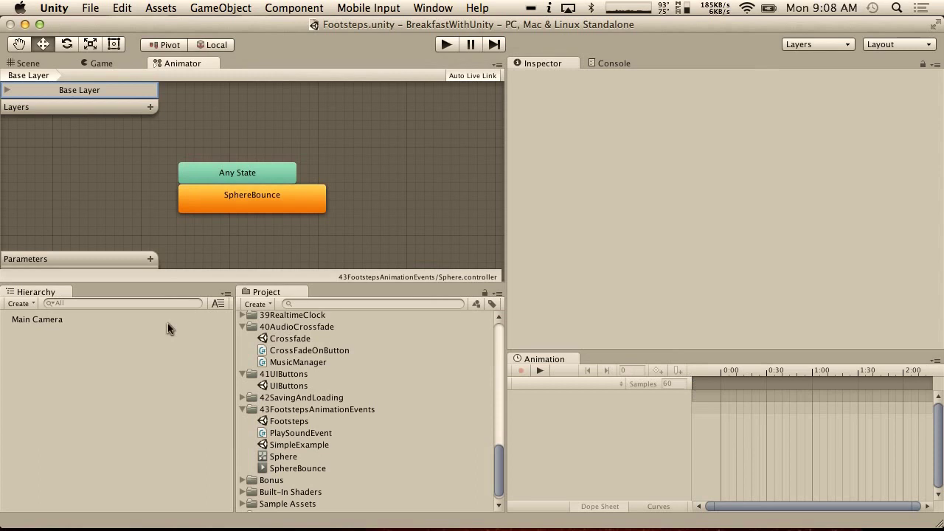
- Add a Plane to the Footsteps scene and show it in the Scene view
{"action": "left_click", "coordinate": [24, 303]}
{"action": "mouse_move", "coordinate": [49, 344]}
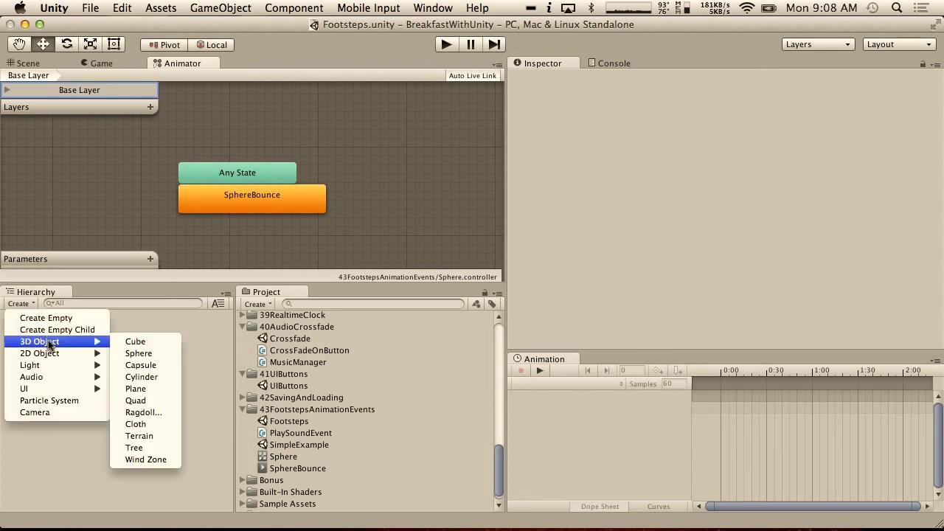
{"action": "left_click", "coordinate": [147, 388]}
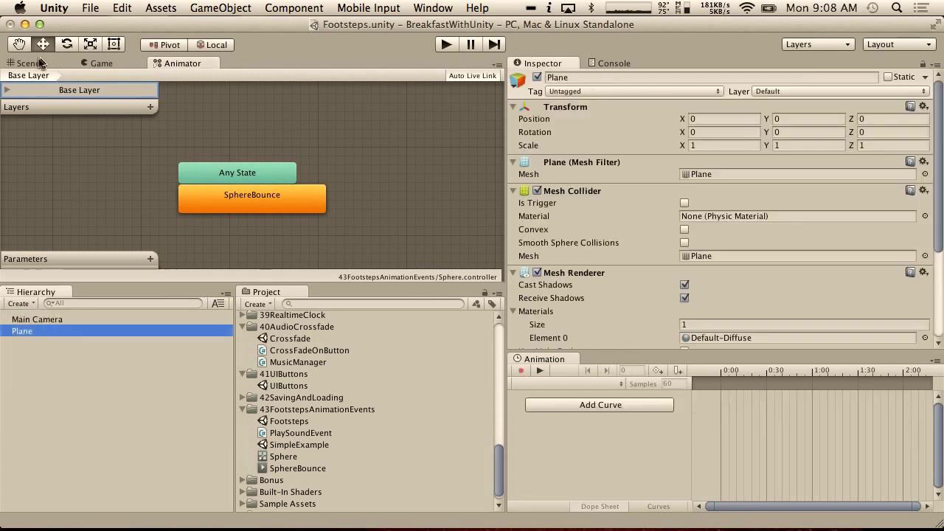
{"action": "left_click", "coordinate": [31, 64]}
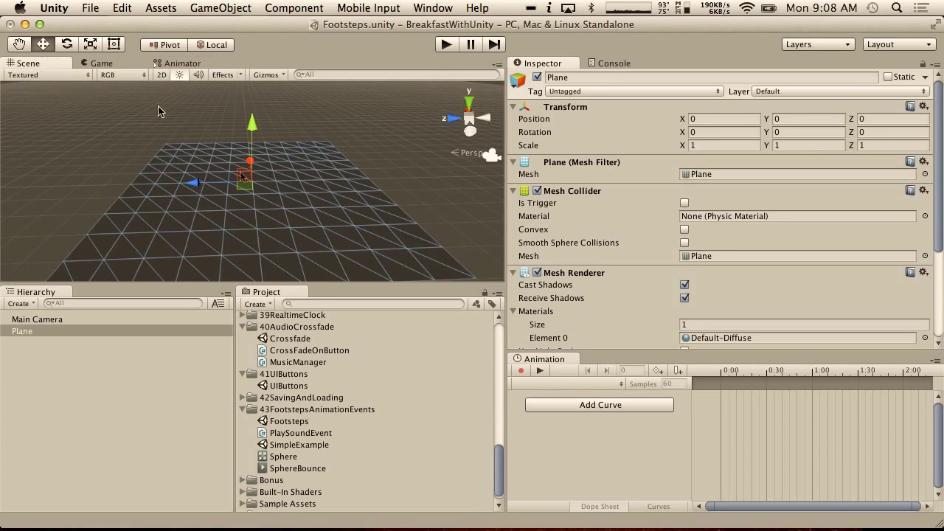
- Add a directional light to the Footsteps scene
{"action": "left_click", "coordinate": [15, 305]}
{"action": "mouse_move", "coordinate": [30, 380]}
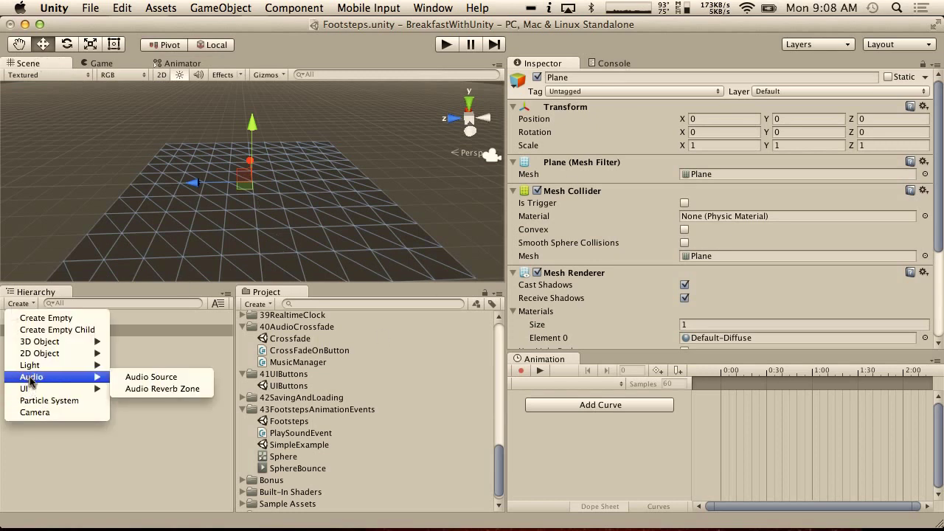
{"action": "mouse_move", "coordinate": [44, 365]}
{"action": "left_click", "coordinate": [151, 365]}
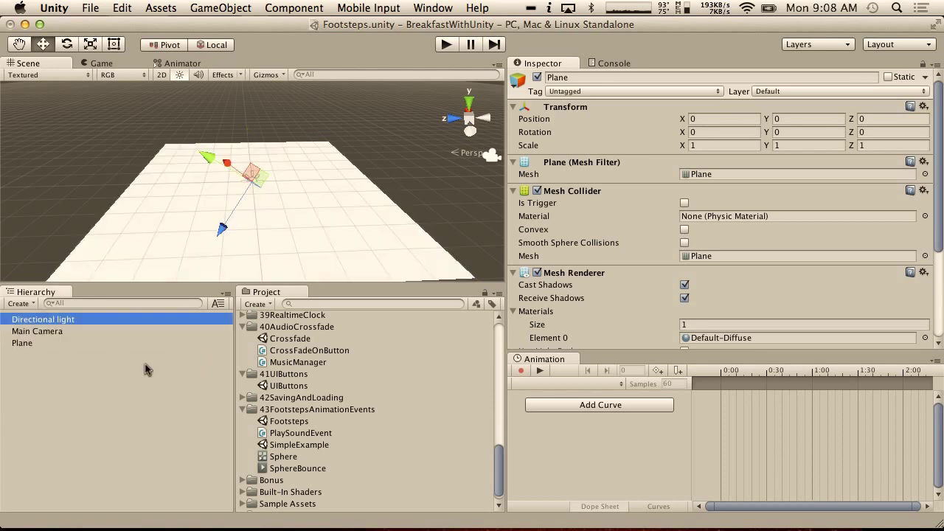
- Expand the Sample Assets folder in the project and collapse its Characters and Vehicles subfolders
{"action": "scroll", "coordinate": [273, 480], "scroll_direction": "down", "scroll_amount": 1}
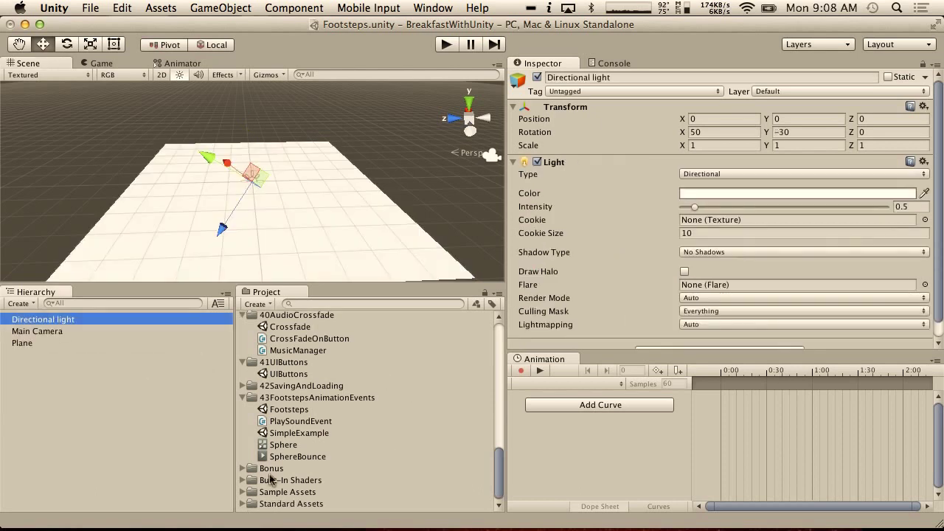
{"action": "left_click", "coordinate": [243, 492]}
{"action": "scroll", "coordinate": [319, 398], "scroll_direction": "down", "scroll_amount": 15}
{"action": "scroll", "coordinate": [318, 398], "scroll_direction": "up", "scroll_amount": 12}
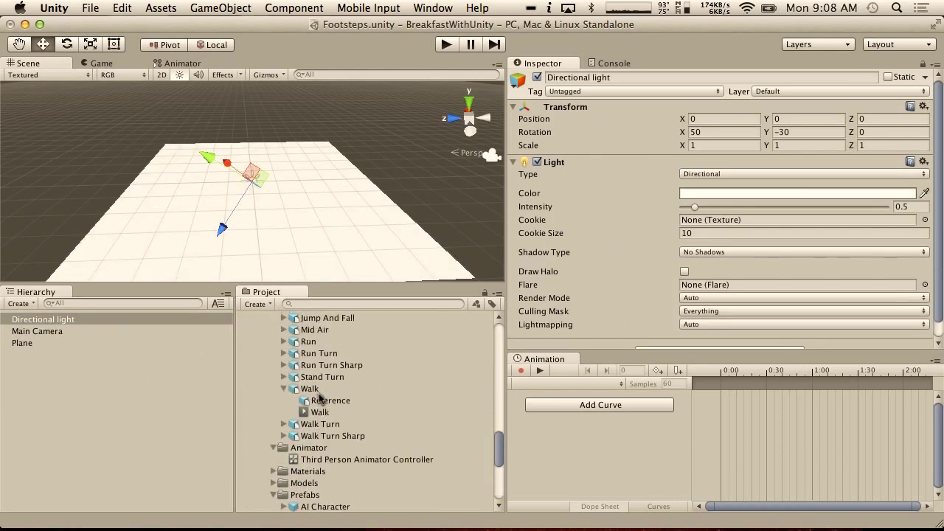
{"action": "scroll", "coordinate": [318, 398], "scroll_direction": "up", "scroll_amount": 2}
{"action": "left_click", "coordinate": [254, 438]}
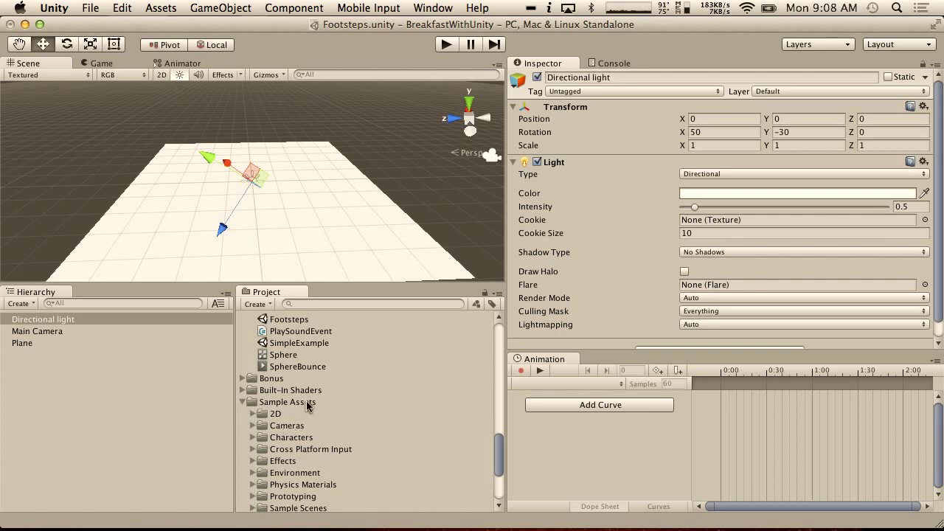
{"action": "scroll", "coordinate": [295, 413], "scroll_direction": "down", "scroll_amount": 6}
{"action": "scroll", "coordinate": [263, 417], "scroll_direction": "up", "scroll_amount": 3}
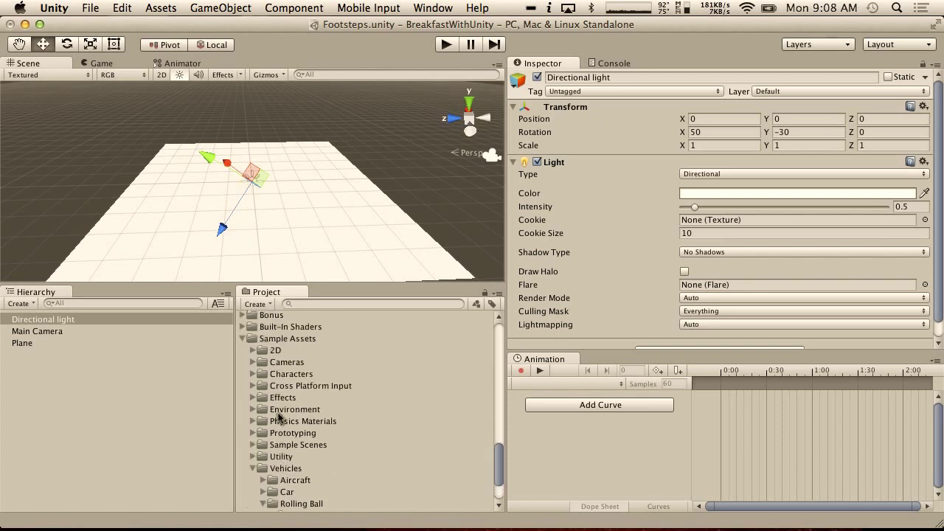
{"action": "left_click", "coordinate": [253, 468]}
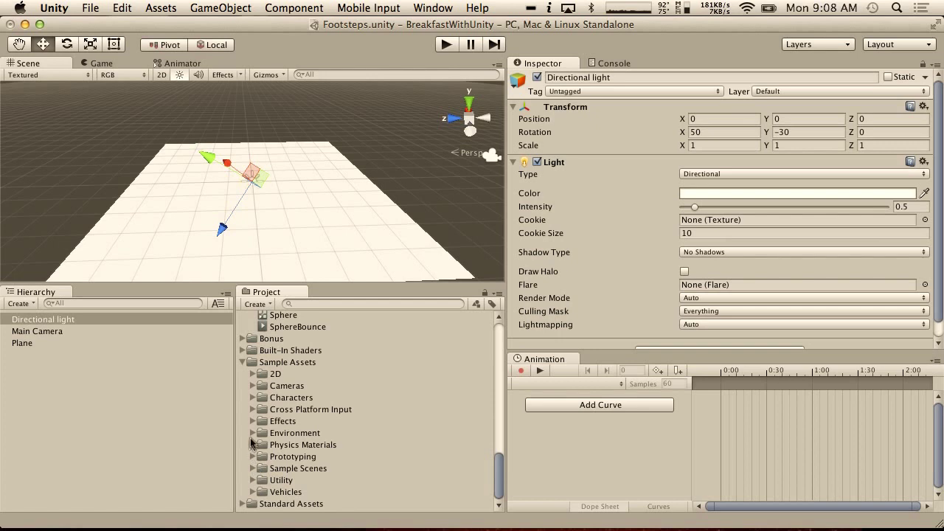
- Expand Characters down to the Third Person Character folder and collapse its Animation and Animator subfolders
{"action": "left_click", "coordinate": [253, 397], "text": "alt"}
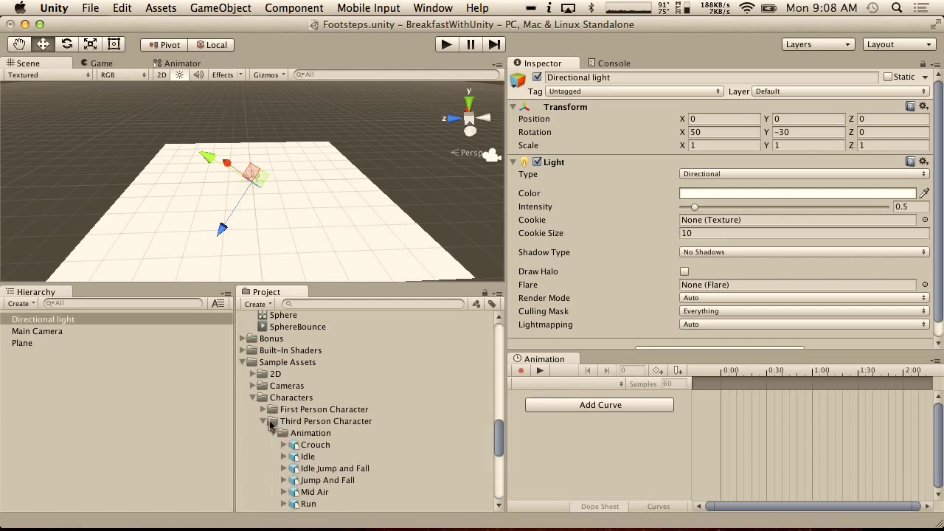
{"action": "scroll", "coordinate": [374, 446], "scroll_direction": "down", "scroll_amount": 5}
{"action": "scroll", "coordinate": [374, 446], "scroll_direction": "up", "scroll_amount": 4}
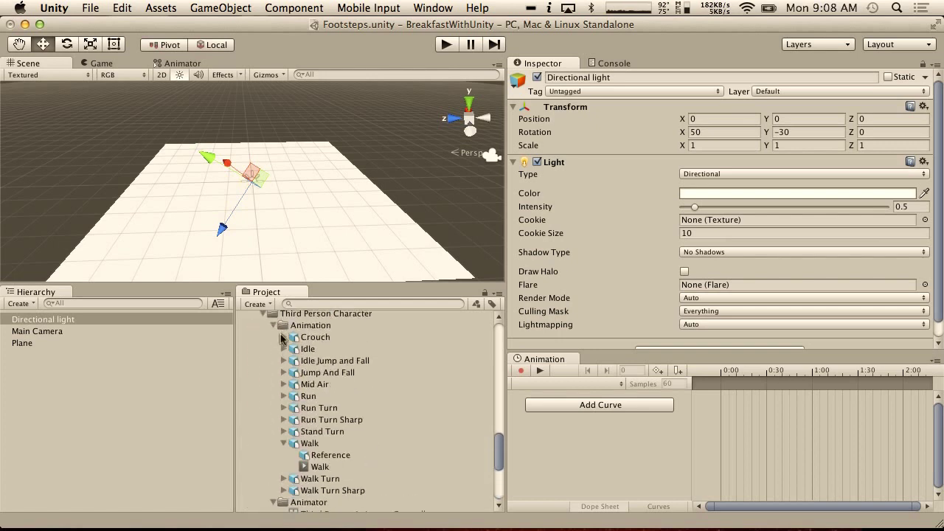
{"action": "left_click", "coordinate": [274, 325]}
{"action": "left_click", "coordinate": [273, 337]}
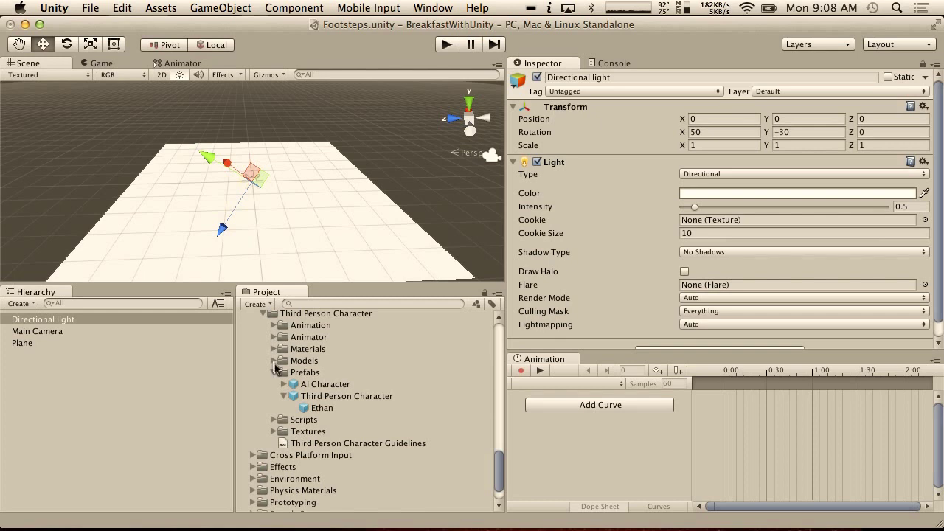
- Add the Third Person Character prefab from the Prefabs folder to the scene and raise it to a Y position of about 0.59
{"action": "left_click", "coordinate": [274, 372]}
{"action": "left_click", "coordinate": [274, 373]}
{"action": "left_click_drag", "start_coordinate": [336, 400], "coordinate": [135, 369]}
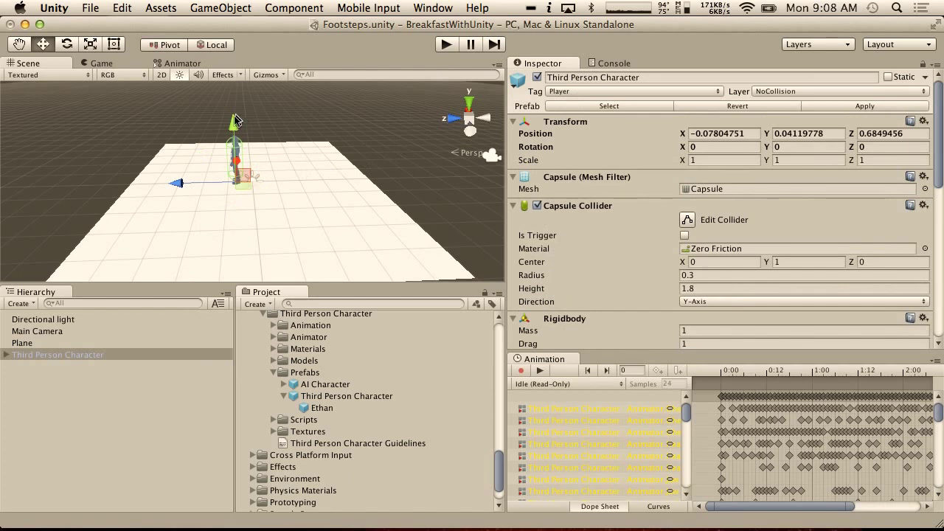
{"action": "left_click_drag", "start_coordinate": [234, 121], "coordinate": [232, 110]}
- Play-test the scene by running the character sideways in both directions, and end play mode
{"action": "left_click", "coordinate": [445, 45]}
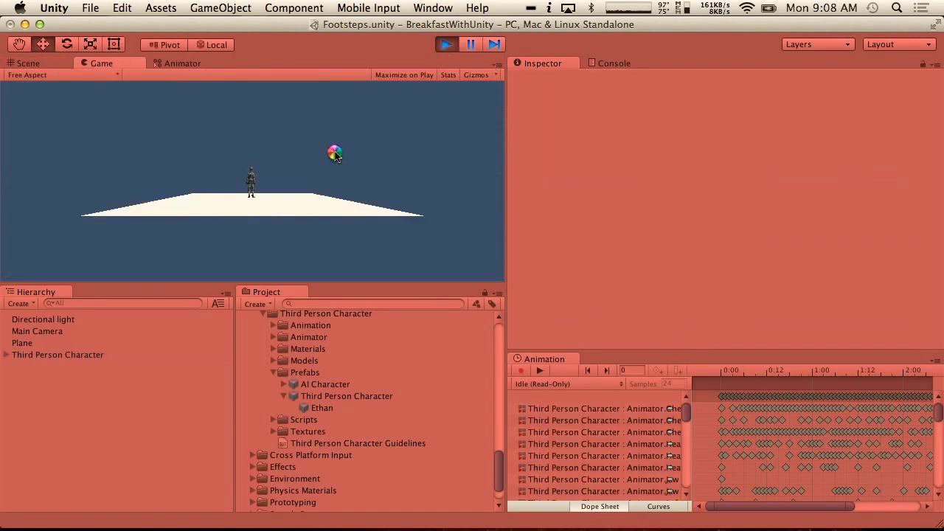
{"action": "key", "text": "d"}
{"action": "key", "text": "a"}
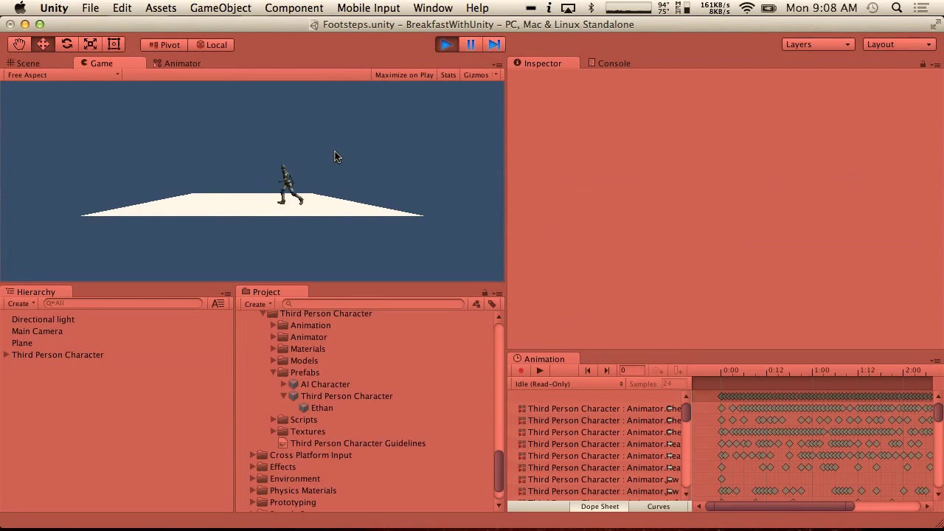
{"action": "left_click", "coordinate": [446, 45]}
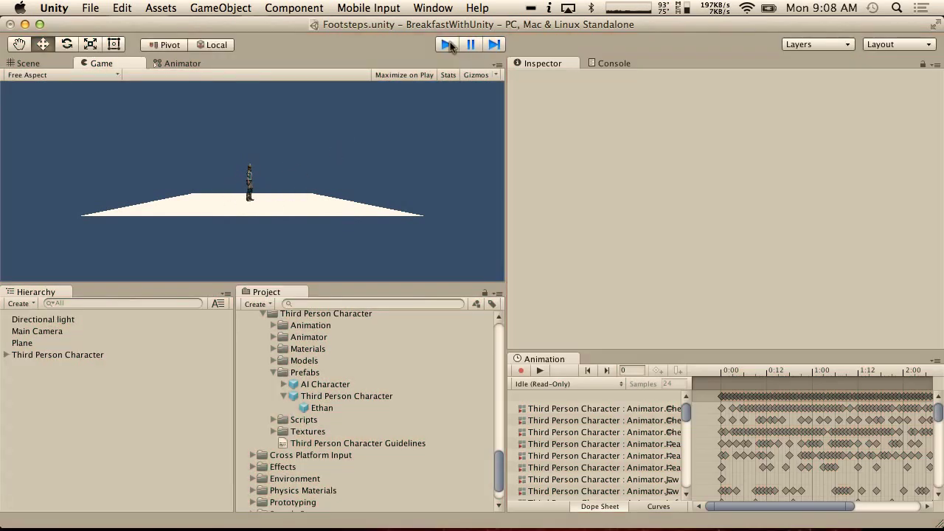
{"action": "left_click", "coordinate": [26, 305]}
{"action": "mouse_move", "coordinate": [55, 343]}
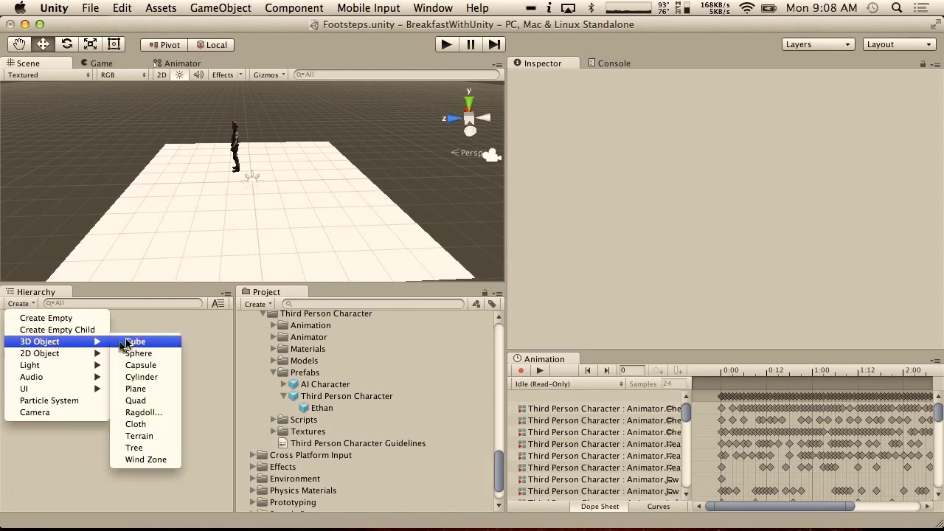
{"action": "left_click", "coordinate": [68, 295]}
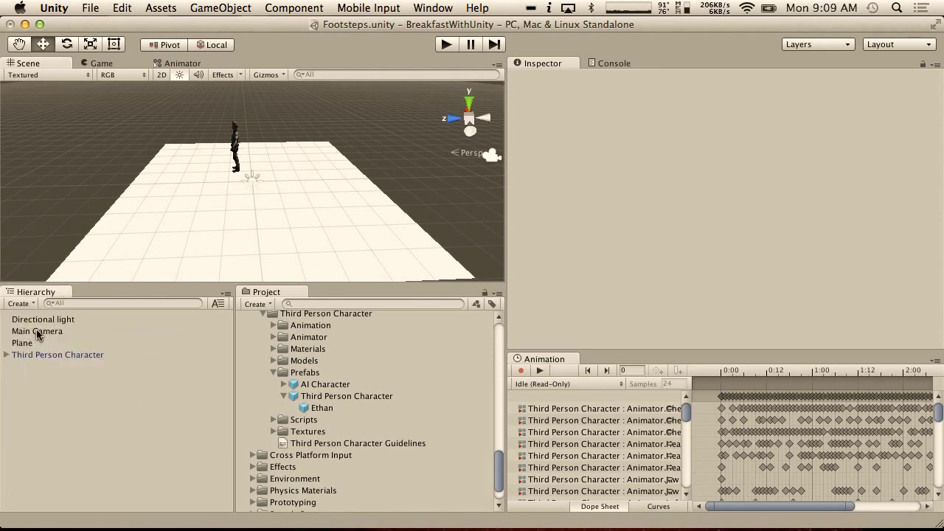
- Make the Main Camera a child of the Third Person Character
{"action": "left_click", "coordinate": [38, 332]}
{"action": "double_click", "coordinate": [56, 356]}
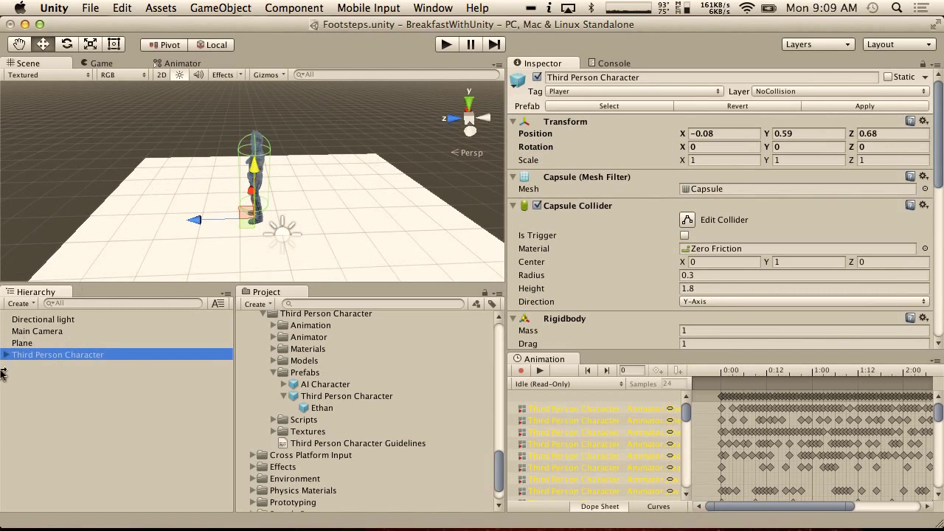
{"action": "left_click", "coordinate": [37, 332]}
{"action": "left_click_drag", "start_coordinate": [339, 172], "coordinate": [162, 139], "text": "alt"}
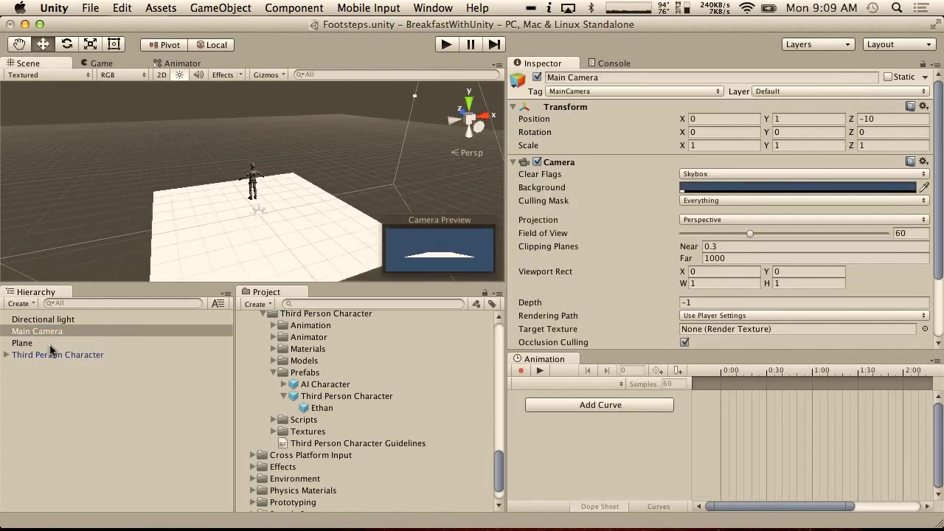
{"action": "left_click_drag", "start_coordinate": [37, 331], "coordinate": [44, 354]}
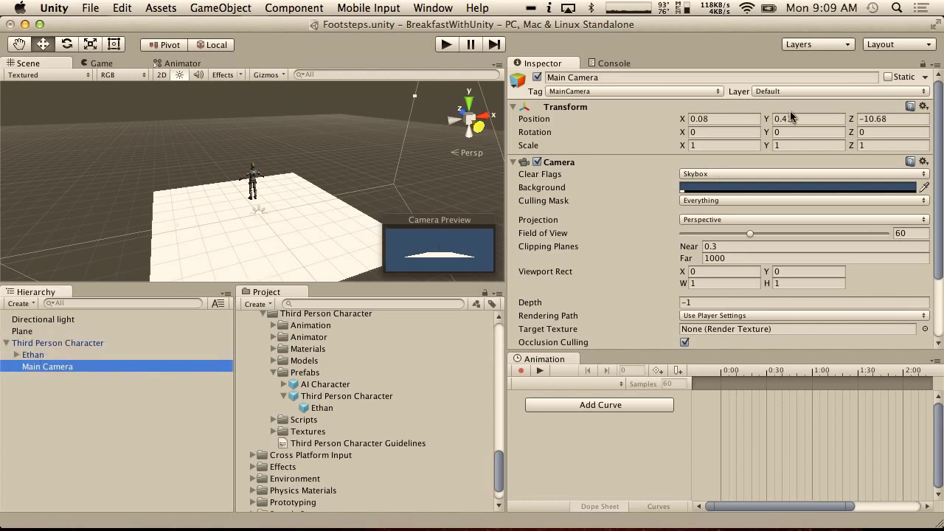
- Set the Main Camera's position to X 0, Y 1.25, Z -3 behind the character and play-test the follow view
{"action": "left_click", "coordinate": [860, 123]}
{"action": "double_click", "coordinate": [863, 122]}
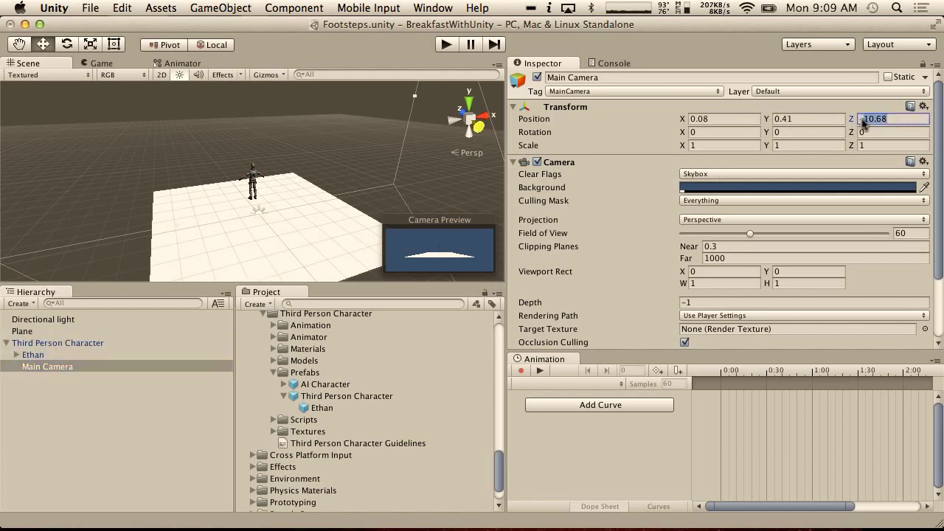
{"action": "type", "text": "-5"}
{"action": "type", "text": "-2"}
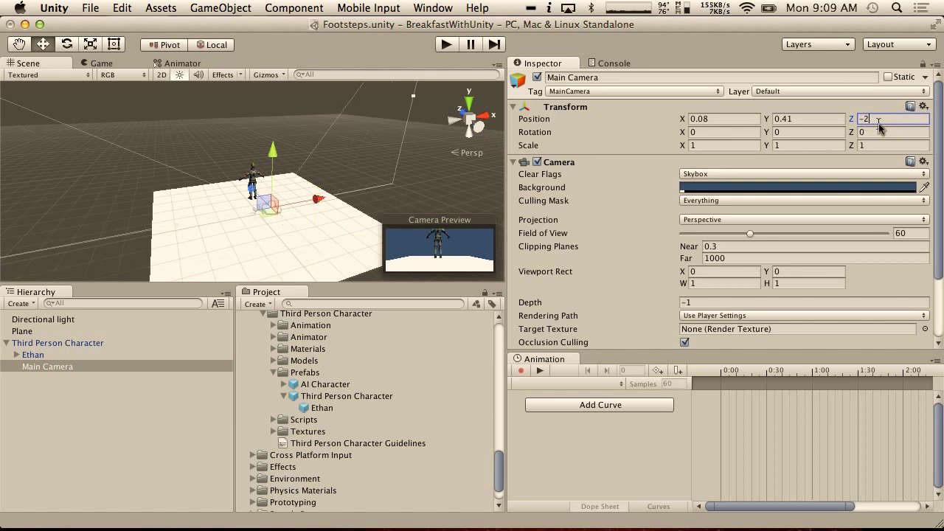
{"action": "left_click_drag", "start_coordinate": [769, 120], "coordinate": [803, 122]}
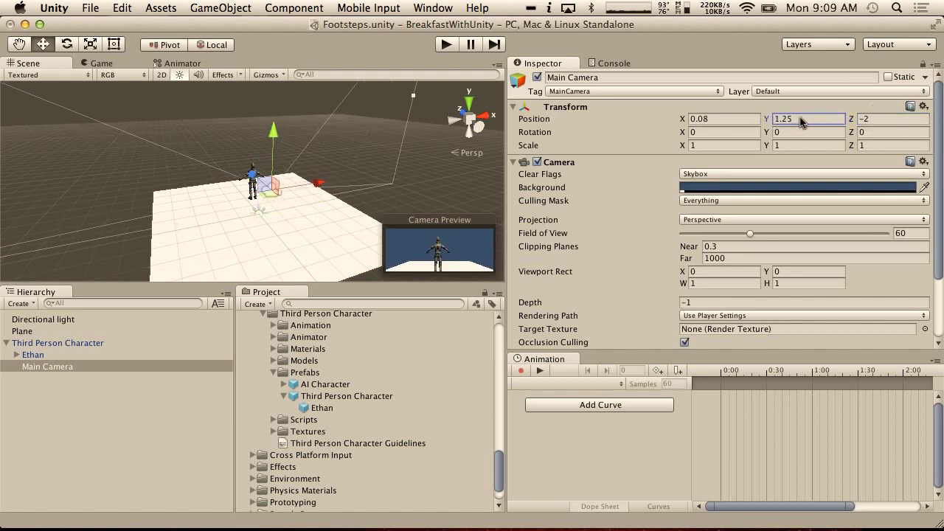
{"action": "left_click", "coordinate": [867, 120]}
{"action": "type", "text": "-3"}
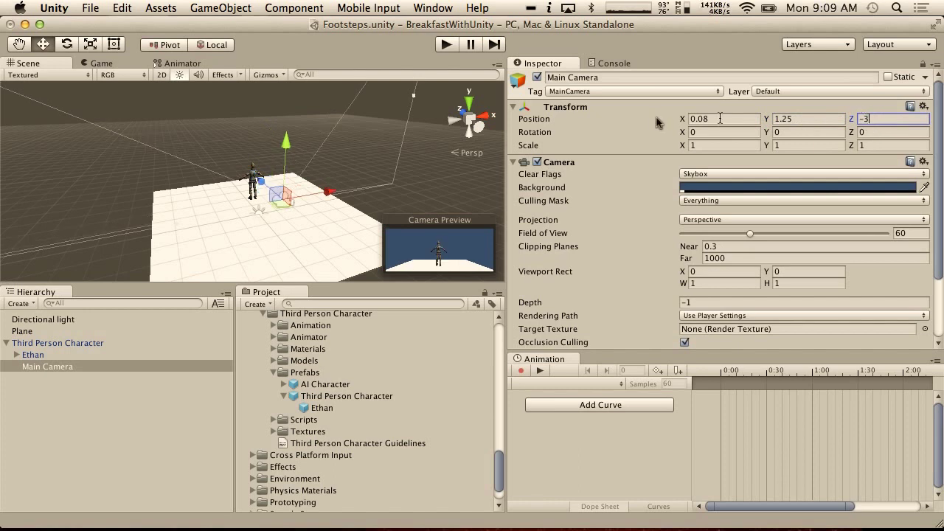
{"action": "left_click", "coordinate": [698, 118]}
{"action": "type", "text": "0"}
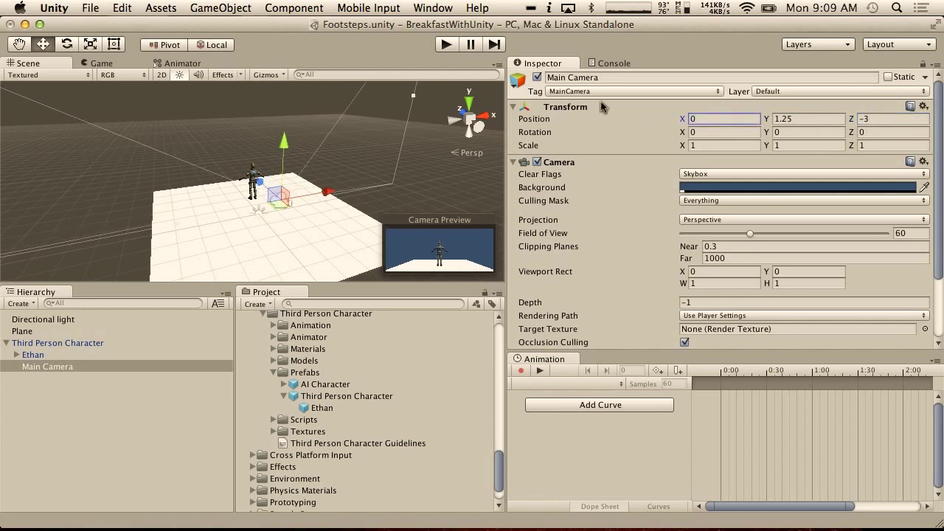
{"action": "left_click", "coordinate": [444, 45]}
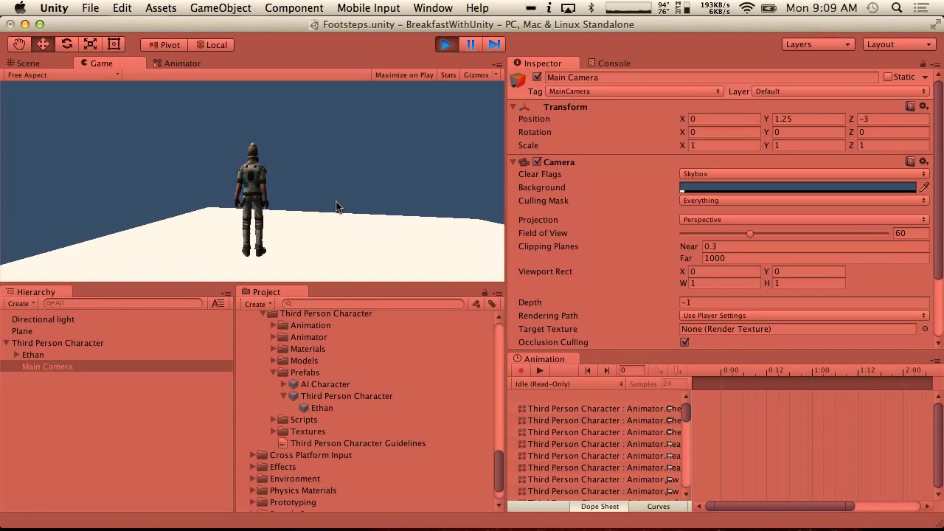
{"action": "left_click", "coordinate": [446, 45]}
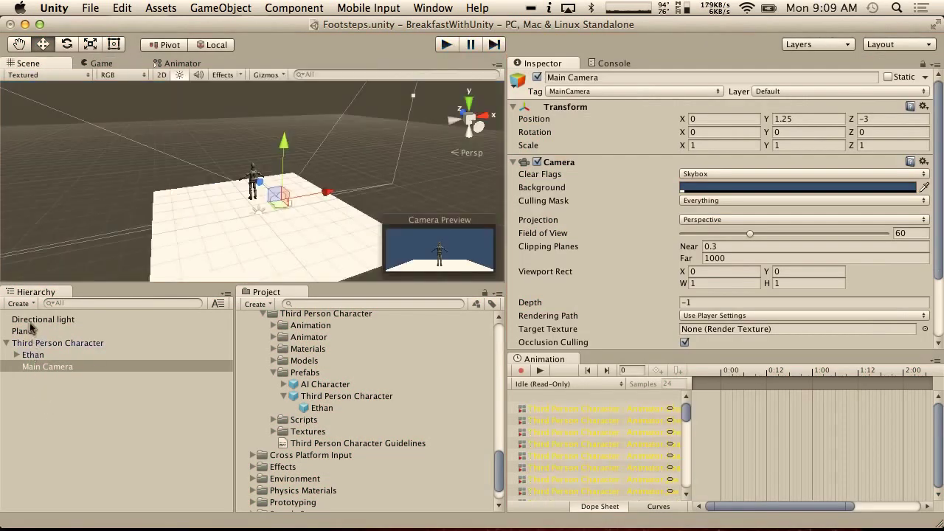
- Scale the Plane to 10 on both X and Z
{"action": "left_click", "coordinate": [93, 324]}
{"action": "left_click", "coordinate": [80, 332]}
{"action": "left_click", "coordinate": [711, 146]}
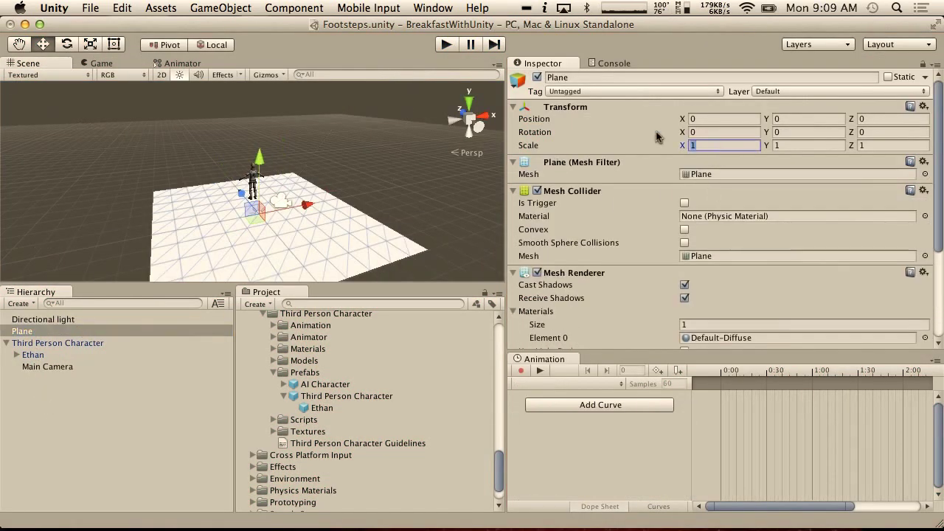
{"action": "type", "text": "10"}
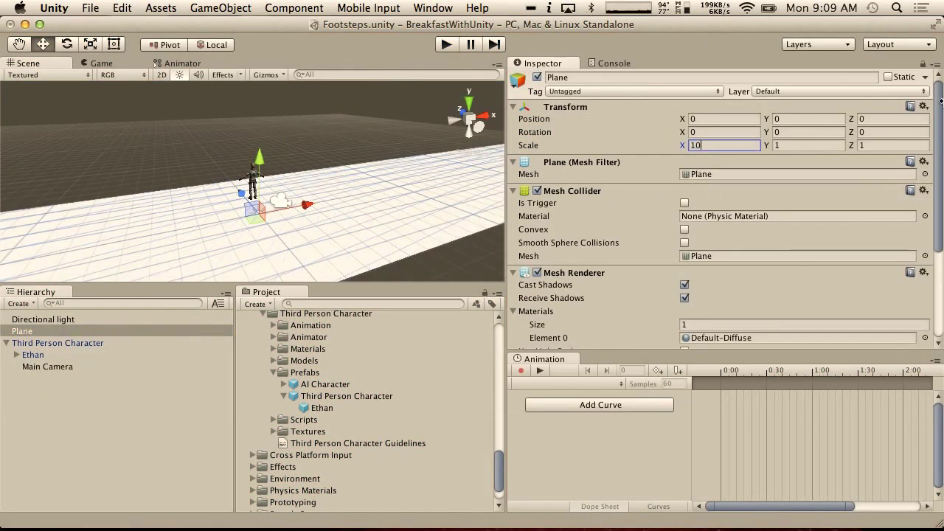
{"action": "left_click", "coordinate": [877, 146]}
{"action": "type", "text": "10"}
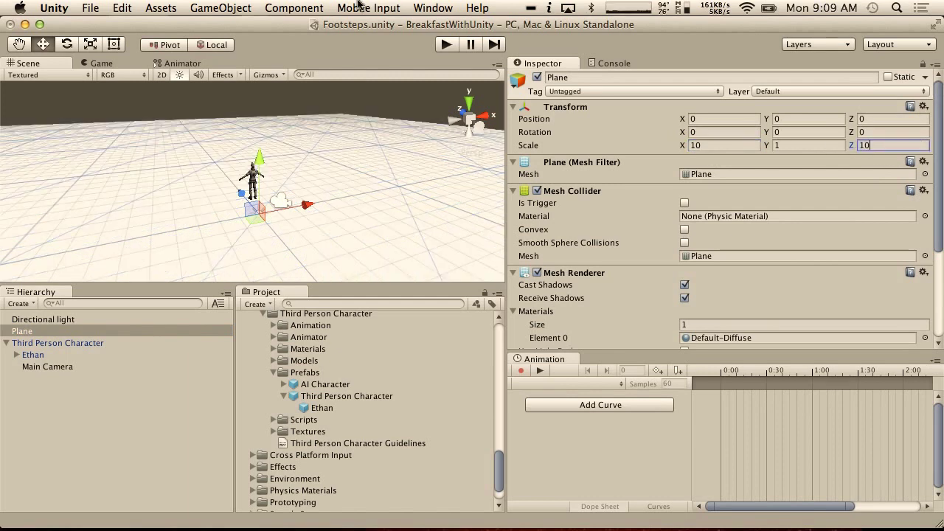
- Play-test moving the character forward and backward and jumping on the enlarged plane, and end play mode
{"action": "left_click", "coordinate": [446, 44]}
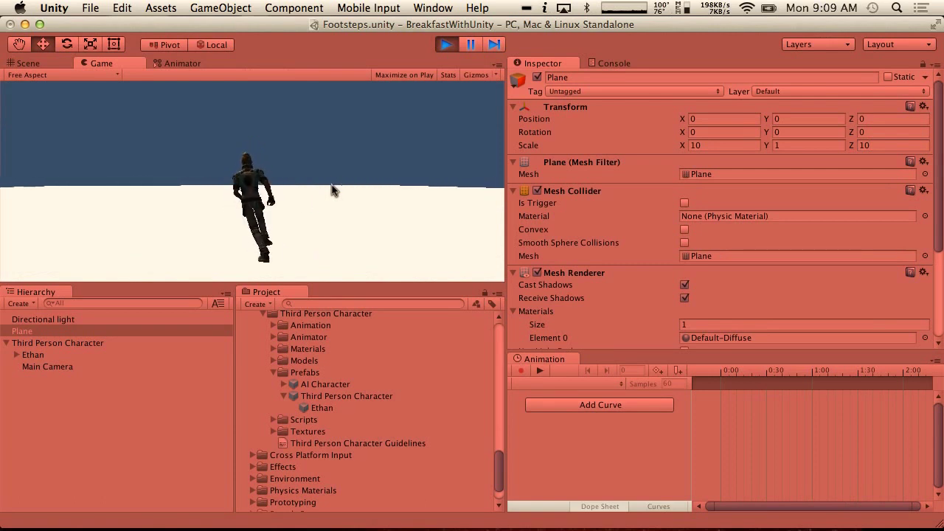
{"action": "key", "text": "w"}
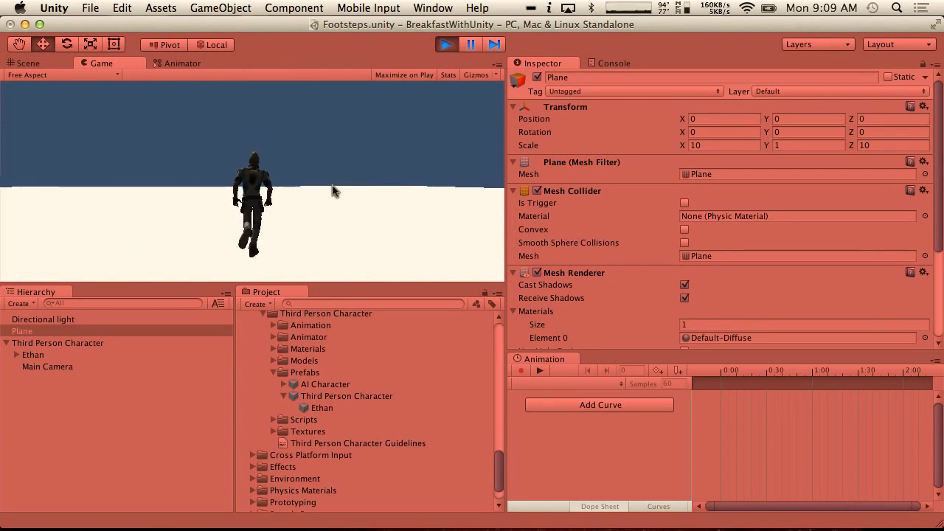
{"action": "key", "text": "s"}
{"action": "key", "text": "space"}
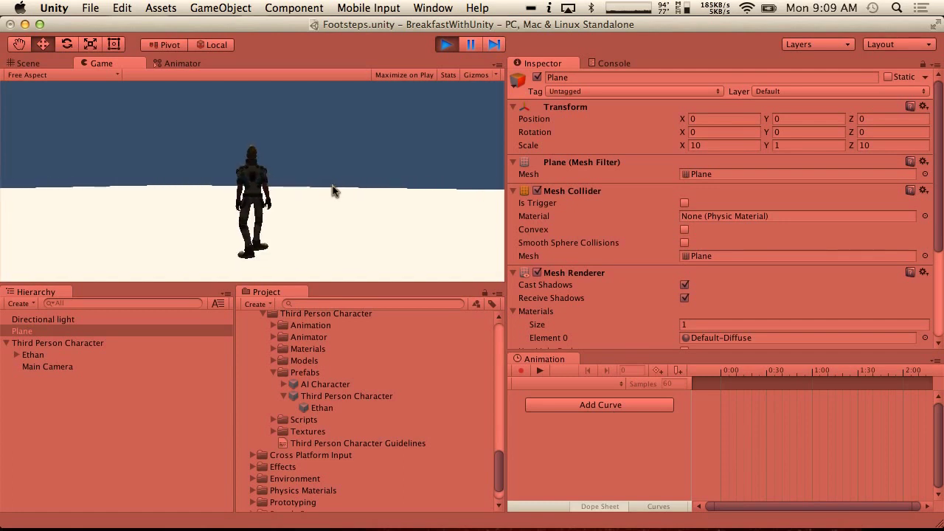
{"action": "left_click", "coordinate": [446, 45]}
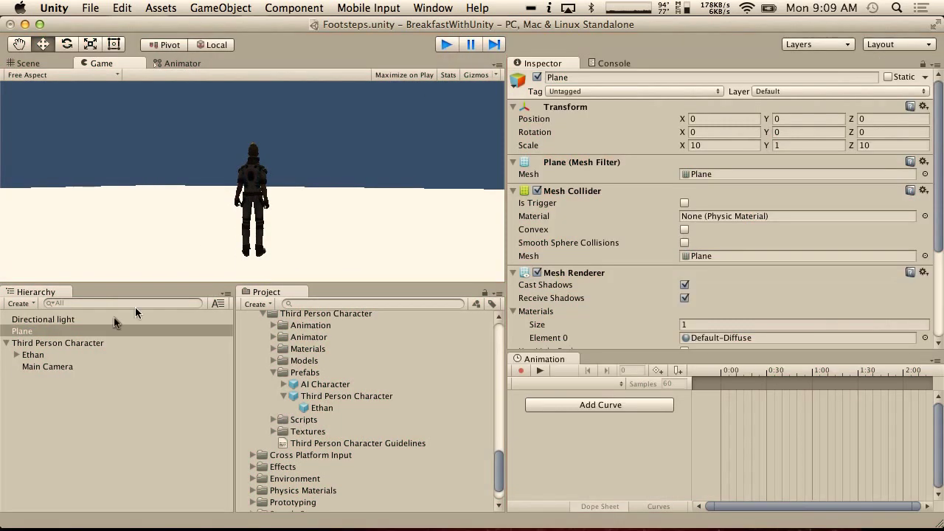
- Inspect the keyframes of the Third Person Character's Idle animation across its whole timeline
{"action": "left_click", "coordinate": [73, 343]}
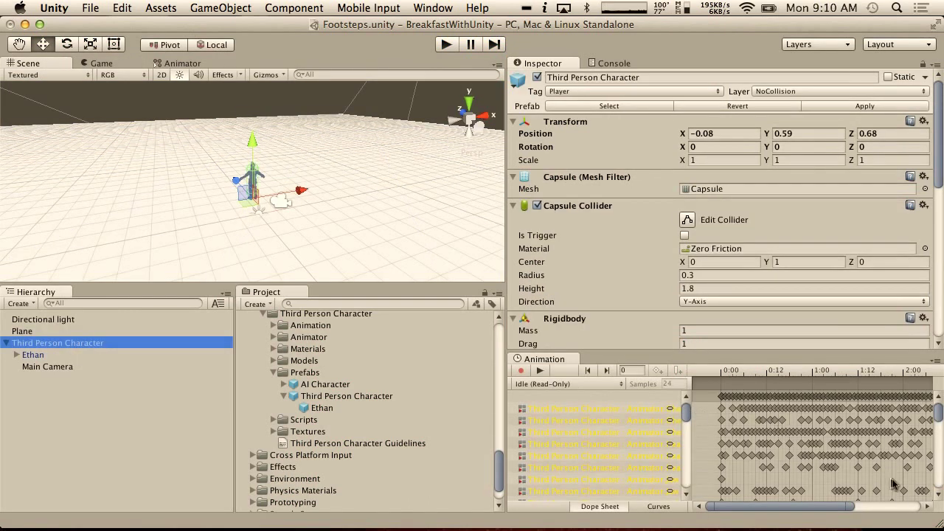
{"action": "scroll", "coordinate": [825, 441], "scroll_direction": "down", "scroll_amount": 3}
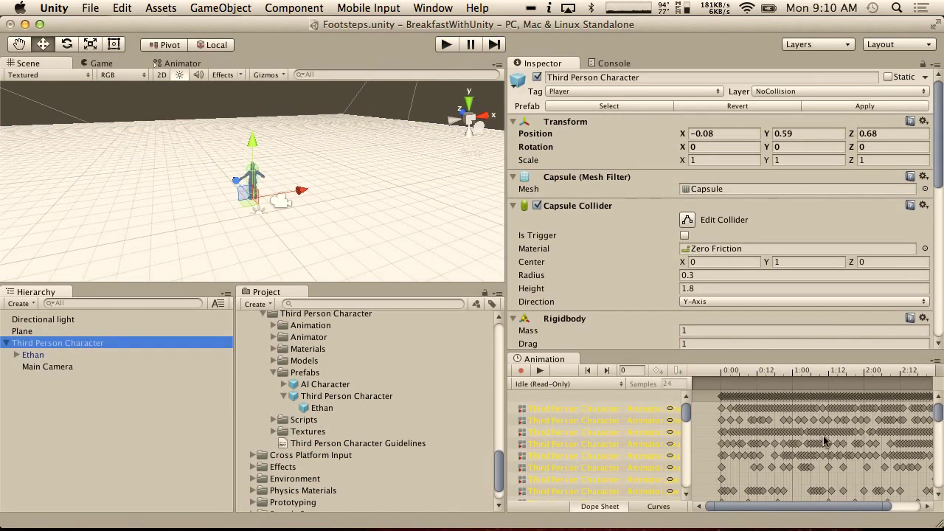
{"action": "scroll", "coordinate": [824, 441], "scroll_direction": "right", "scroll_amount": 5}
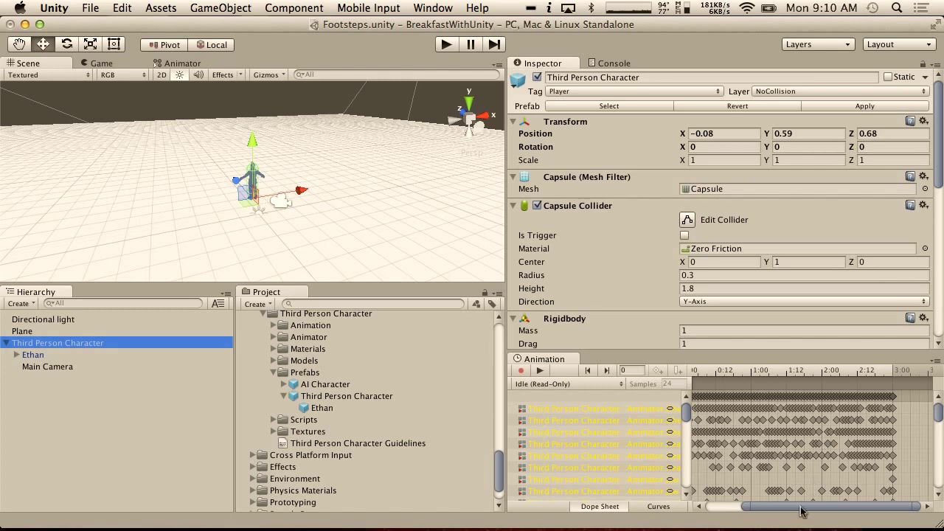
{"action": "left_click_drag", "start_coordinate": [803, 510], "coordinate": [754, 505]}
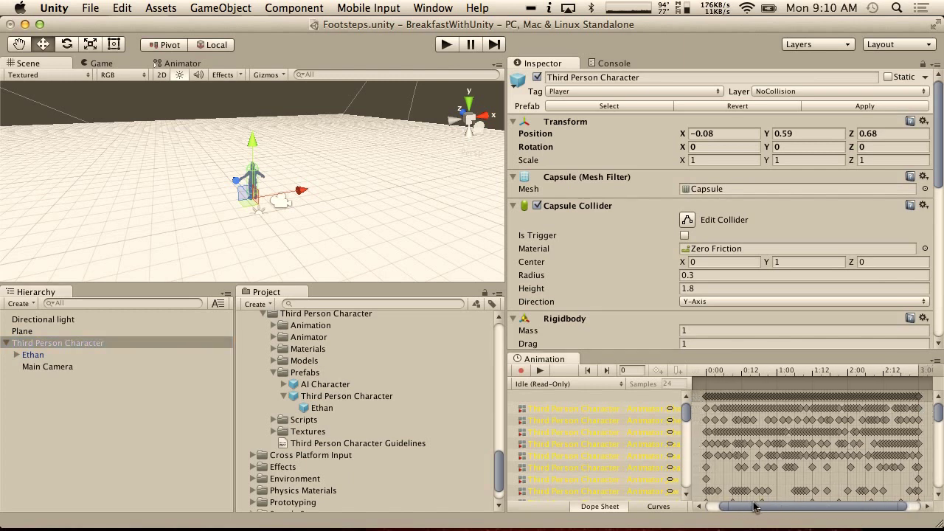
- Look through the character's list of read-only animation clips and scrub the Idle timeline, ending at the first frame
{"action": "mouse_move", "coordinate": [939, 413]}
{"action": "left_mouse_down"}
{"action": "mouse_move", "coordinate": [939, 494]}
{"action": "mouse_move", "coordinate": [938, 413]}
{"action": "left_mouse_up"}
{"action": "left_click", "coordinate": [568, 384]}
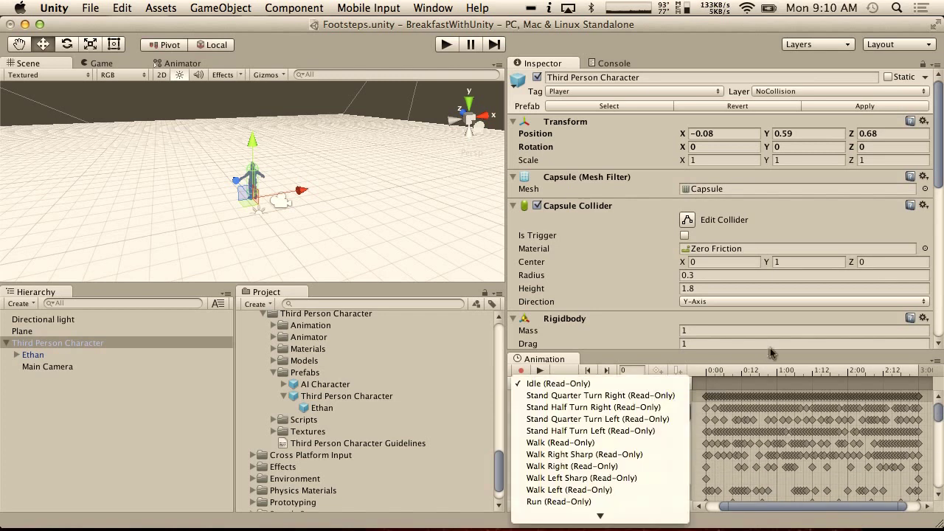
{"action": "left_click", "coordinate": [728, 376]}
{"action": "left_click", "coordinate": [728, 376]}
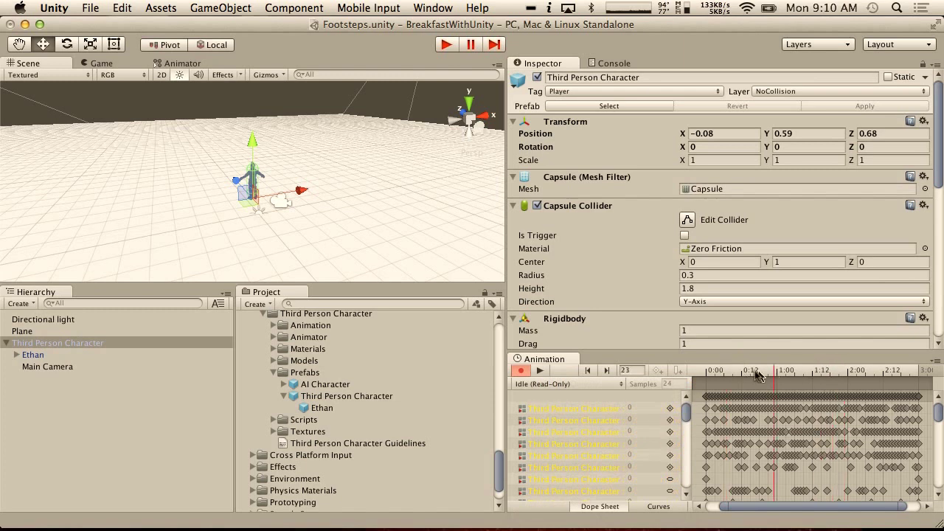
{"action": "left_click", "coordinate": [589, 371]}
- Expand the Third Person Character's Animation folder, reveal the Run Turn Sharp model file in Finder, and return to Unity
{"action": "scroll", "coordinate": [304, 393], "scroll_direction": "up", "scroll_amount": 8}
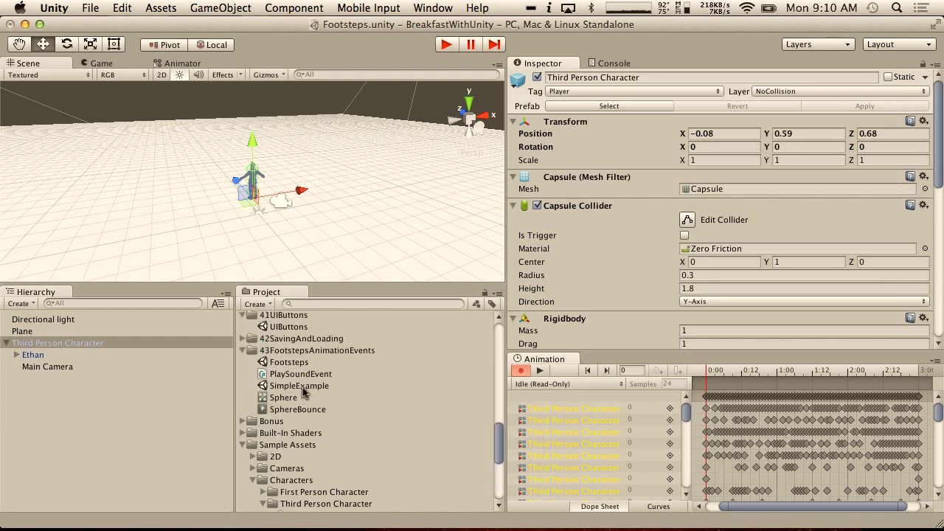
{"action": "scroll", "coordinate": [303, 393], "scroll_direction": "up", "scroll_amount": 5}
{"action": "scroll", "coordinate": [303, 393], "scroll_direction": "down", "scroll_amount": 12}
{"action": "scroll", "coordinate": [303, 393], "scroll_direction": "up", "scroll_amount": 2}
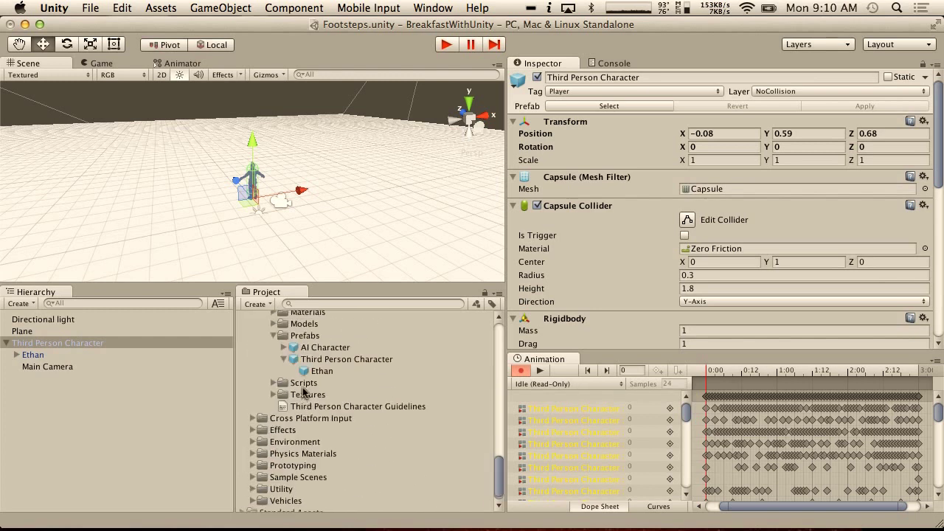
{"action": "left_click", "coordinate": [275, 385]}
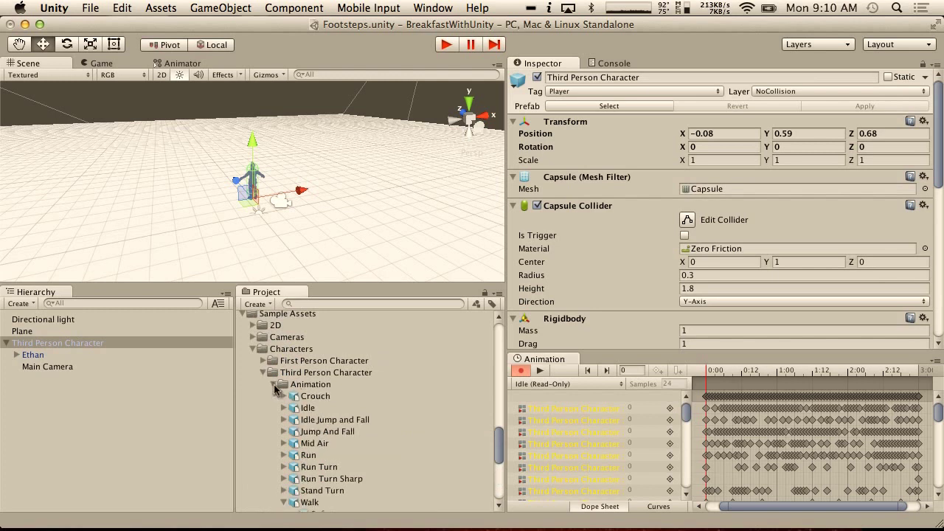
{"action": "scroll", "coordinate": [299, 405], "scroll_direction": "down", "scroll_amount": 3}
{"action": "left_click", "coordinate": [302, 407]}
{"action": "right_click", "coordinate": [306, 408]}
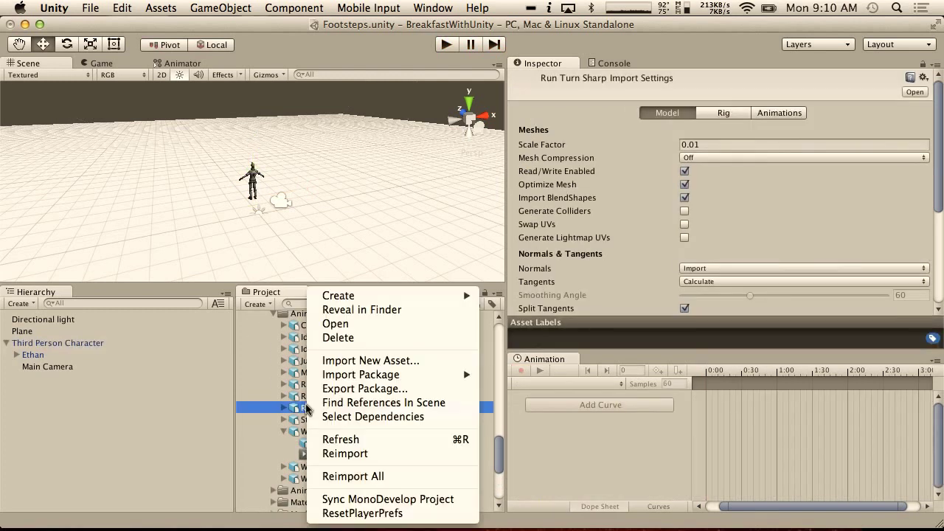
{"action": "left_click", "coordinate": [362, 310]}
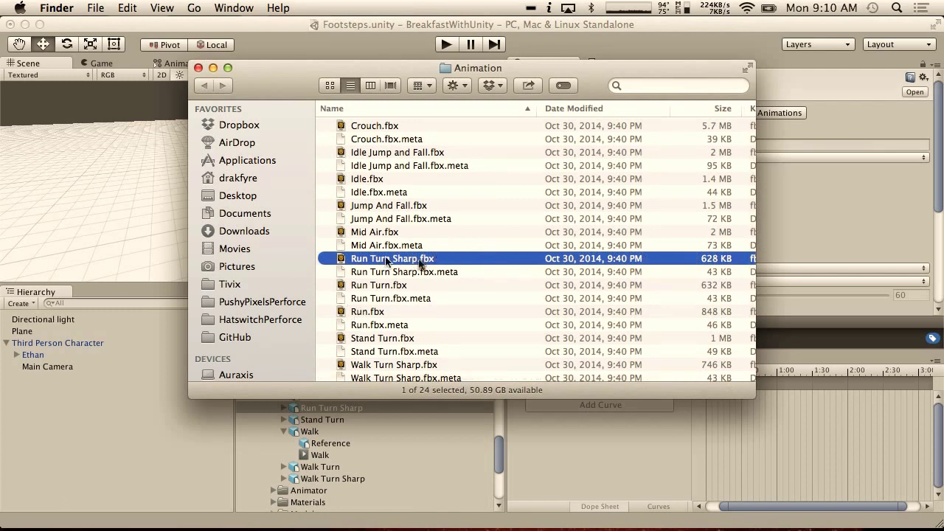
{"action": "left_click", "coordinate": [306, 48]}
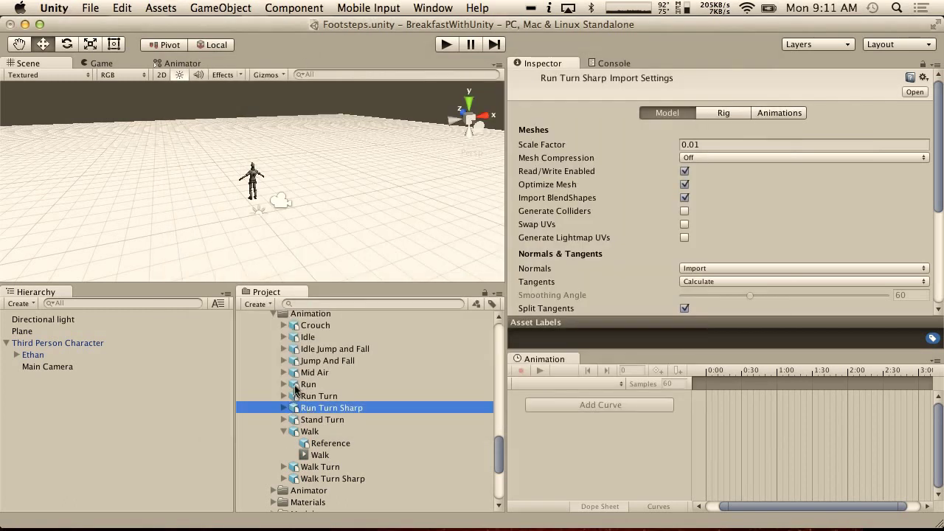
- Duplicate the Walk clip inside the Walk model and move the copy into the 43FootstepsAnimationEvents folder
{"action": "left_click", "coordinate": [284, 432]}
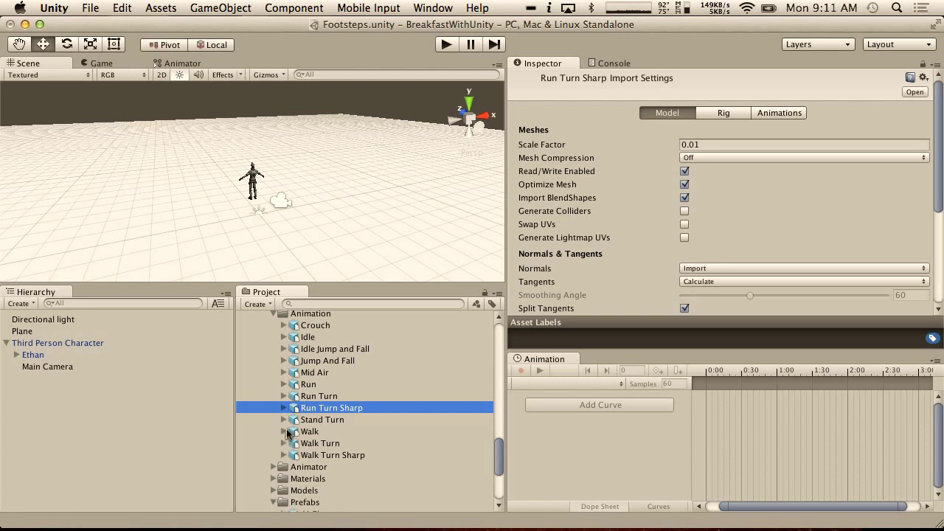
{"action": "left_click", "coordinate": [284, 433]}
{"action": "scroll", "coordinate": [293, 437], "scroll_direction": "down", "scroll_amount": 4}
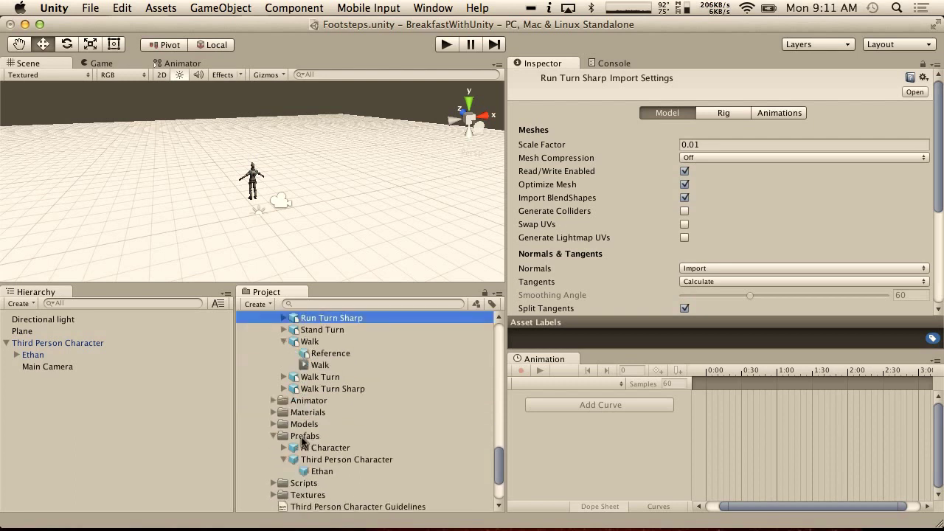
{"action": "left_click", "coordinate": [320, 365]}
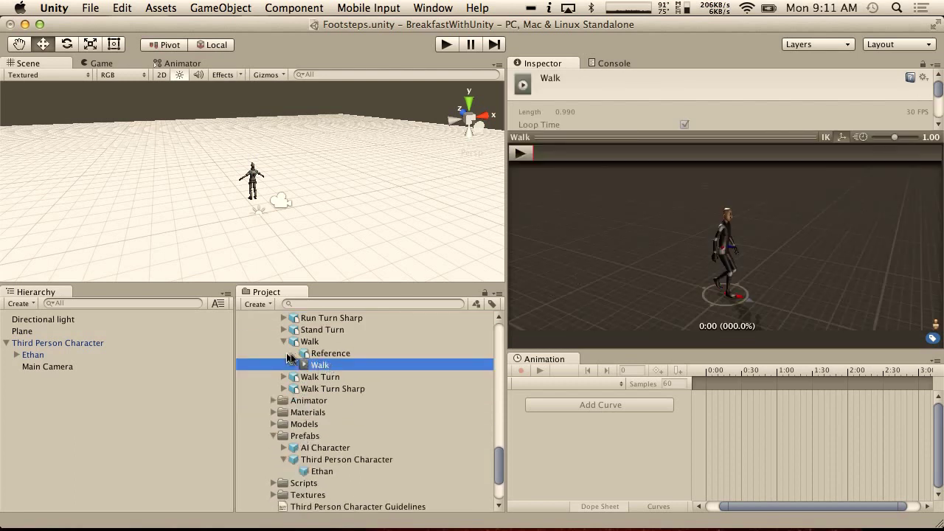
{"action": "key", "text": "super+d"}
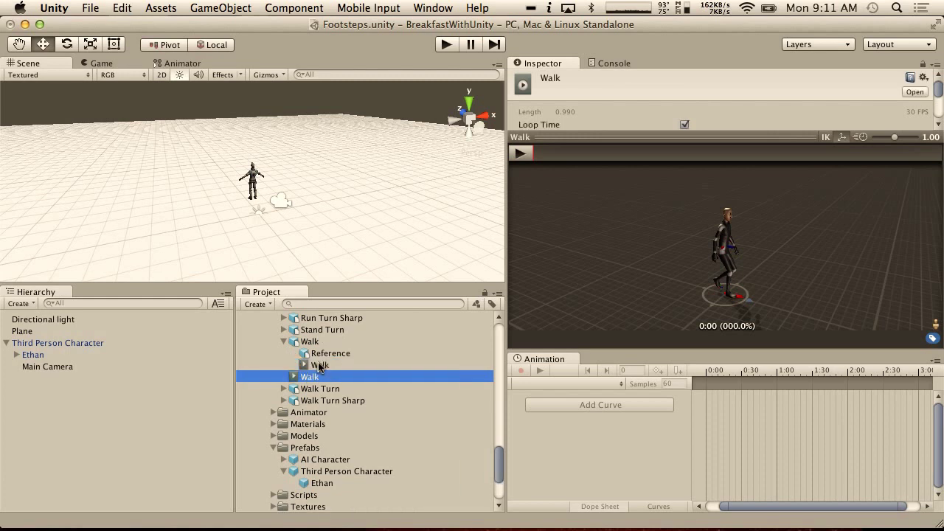
{"action": "left_click_drag", "start_coordinate": [310, 377], "coordinate": [331, 347]}
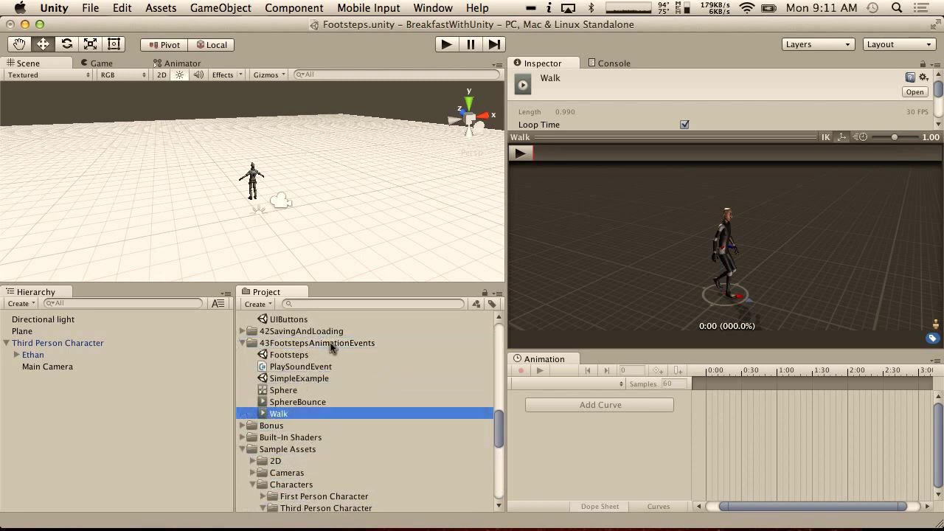
- Make a copy of the Third Person Character prefab in the 43FootstepsAnimationEvents folder, named Third Person Character
{"action": "scroll", "coordinate": [346, 435], "scroll_direction": "down", "scroll_amount": 10}
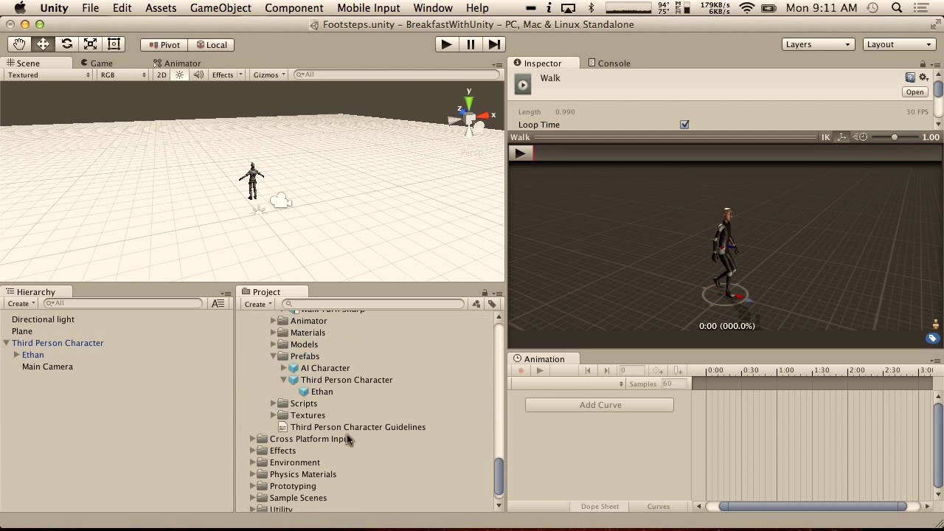
{"action": "scroll", "coordinate": [347, 434], "scroll_direction": "up", "scroll_amount": 2}
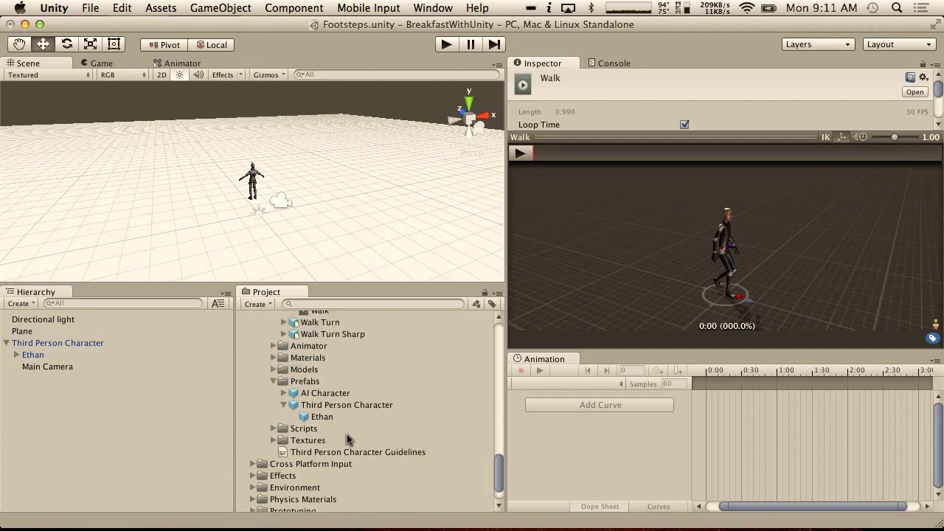
{"action": "scroll", "coordinate": [346, 440], "scroll_direction": "up", "scroll_amount": 5}
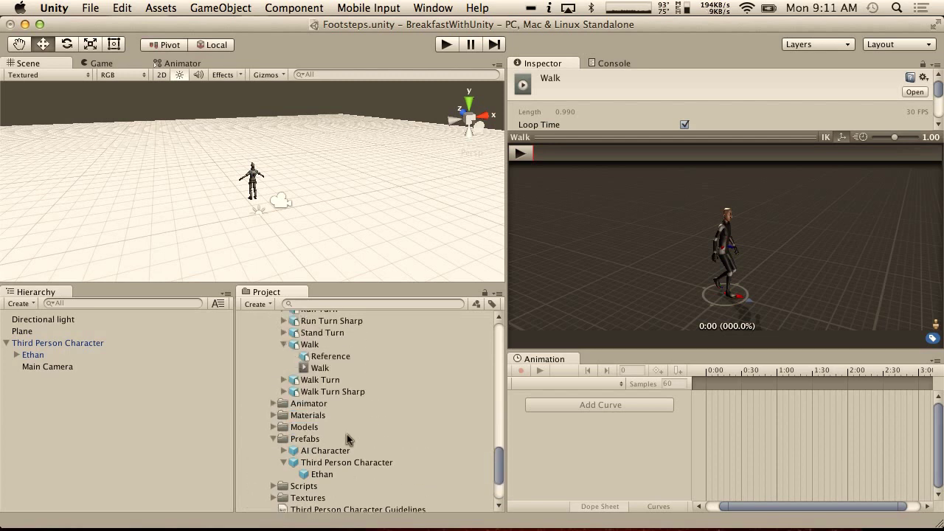
{"action": "left_click", "coordinate": [349, 463]}
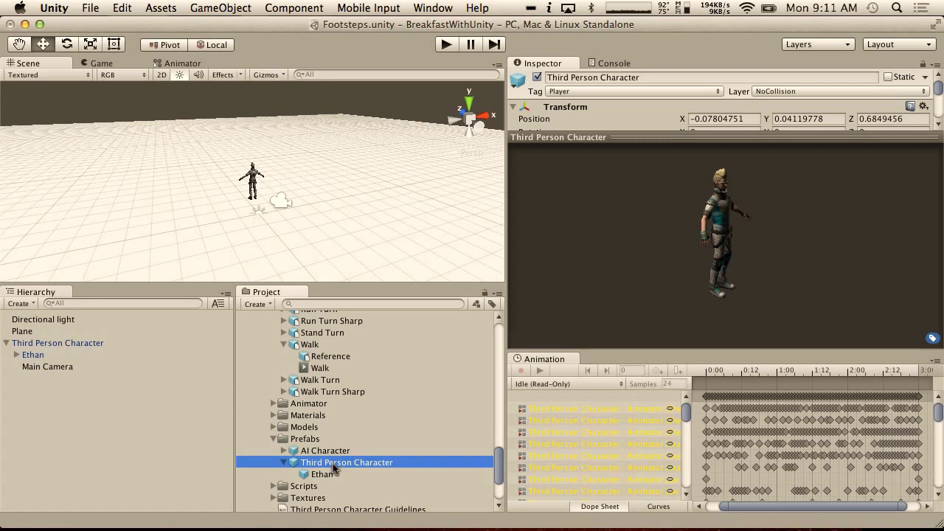
{"action": "left_click_drag", "start_coordinate": [333, 467], "coordinate": [350, 457]}
{"action": "scroll", "coordinate": [333, 398], "scroll_direction": "up", "scroll_amount": 10}
{"action": "scroll", "coordinate": [349, 454], "scroll_direction": "down", "scroll_amount": 5}
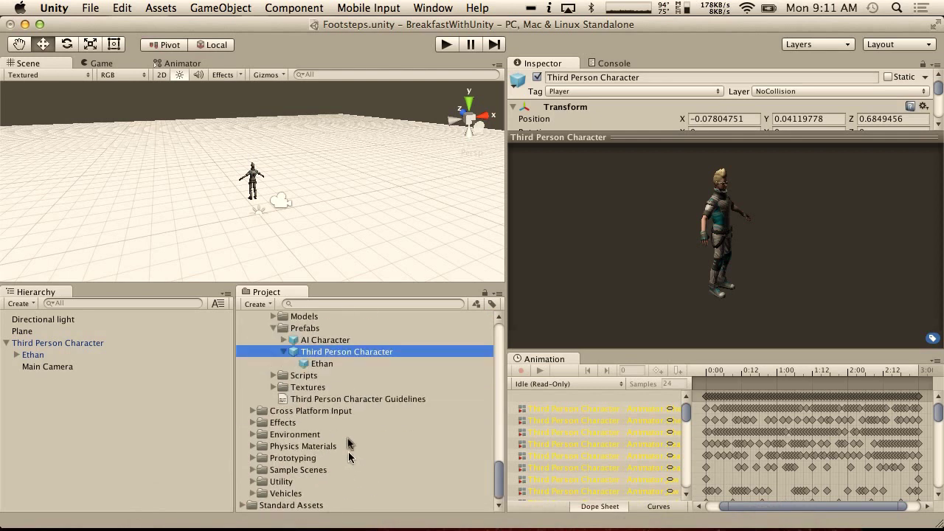
{"action": "key", "text": "super+d"}
{"action": "left_click_drag", "start_coordinate": [324, 378], "coordinate": [298, 344]}
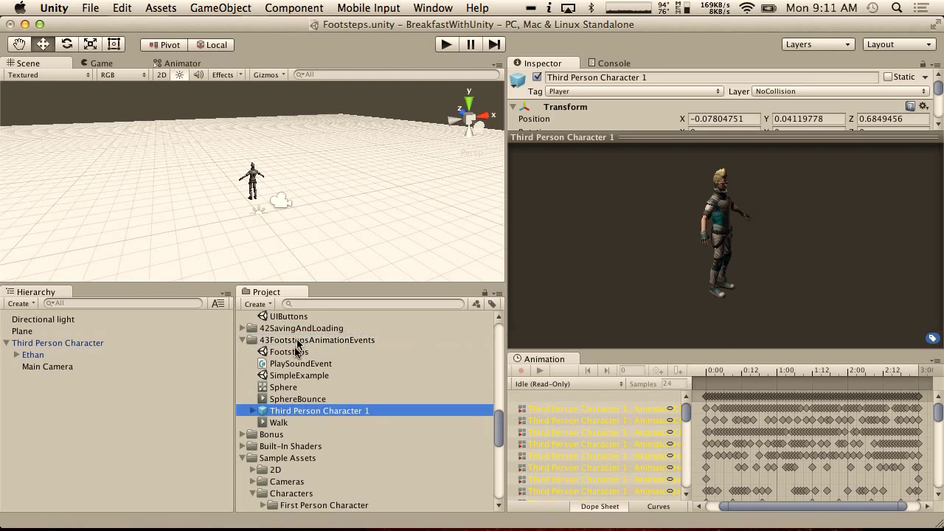
{"action": "left_click", "coordinate": [341, 411]}
{"action": "key", "text": "Return"}
- Duplicate the Third Person Animator Controller from the Animator folder and move the copy into the 43FootstepsAnimationEvents folder
{"action": "scroll", "coordinate": [339, 417], "scroll_direction": "down", "scroll_amount": 6}
{"action": "scroll", "coordinate": [287, 389], "scroll_direction": "up", "scroll_amount": 3}
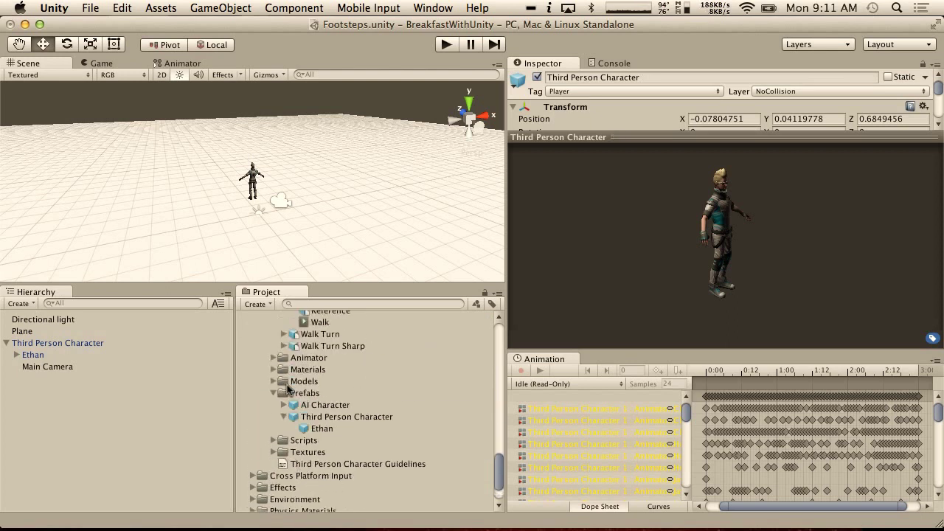
{"action": "left_click", "coordinate": [272, 358]}
{"action": "left_click_drag", "start_coordinate": [343, 370], "coordinate": [339, 345]}
{"action": "left_click", "coordinate": [322, 317]}
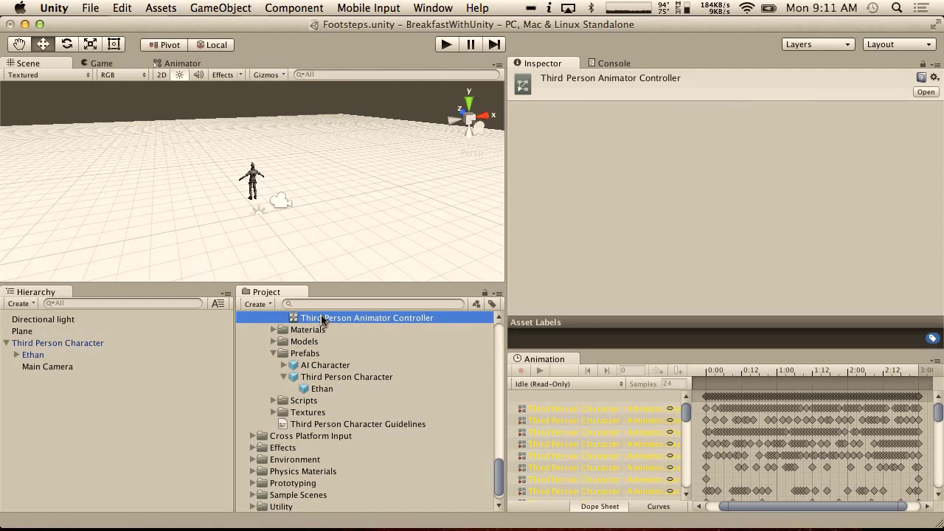
{"action": "left_click", "coordinate": [624, 303]}
{"action": "key", "text": "super+d"}
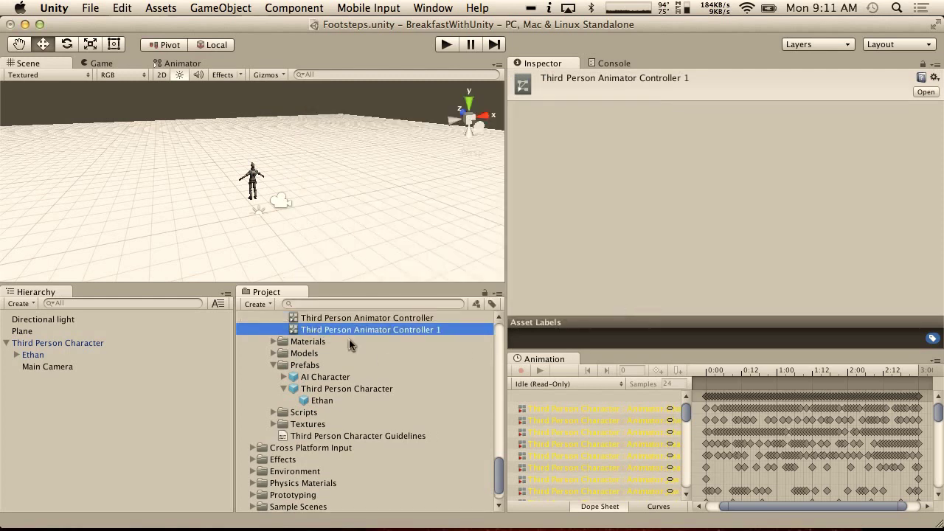
{"action": "left_click_drag", "start_coordinate": [349, 332], "coordinate": [331, 411]}
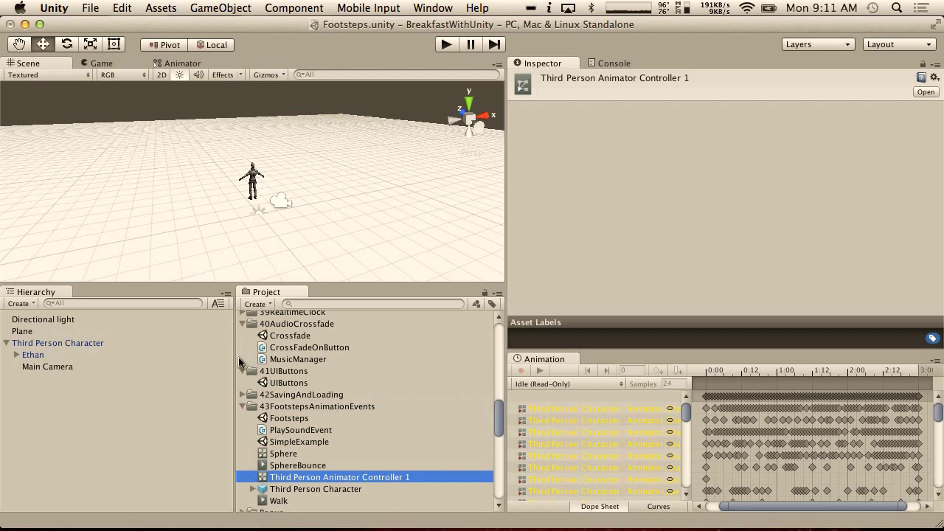
- Rename the copied controller as Third Person Animator Controller, without the number suffix
{"action": "left_click", "coordinate": [409, 477]}
{"action": "left_click", "coordinate": [426, 475]}
{"action": "key", "text": "BackSpace"}
{"action": "key", "text": "BackSpace"}
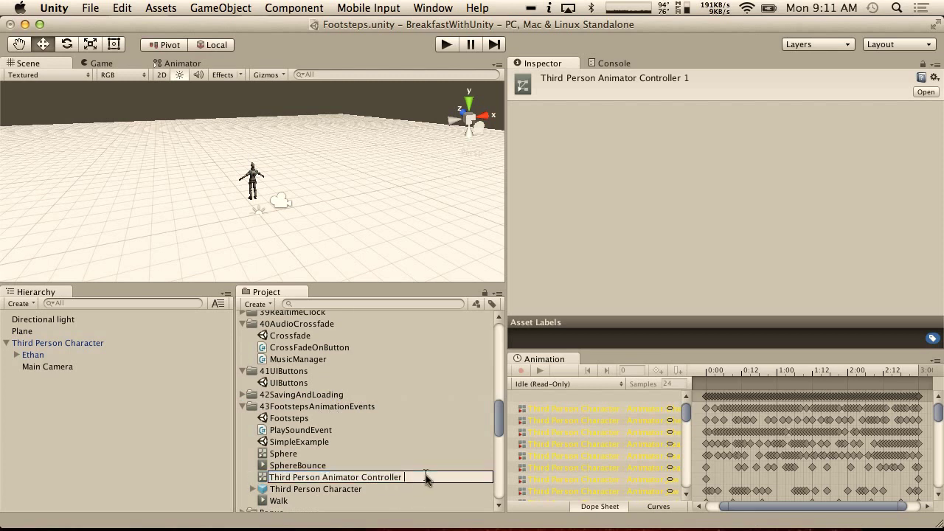
{"action": "key", "text": "Return"}
- Move the Main Camera out of the Third Person Character to the root level of the scene
{"action": "left_click", "coordinate": [45, 342]}
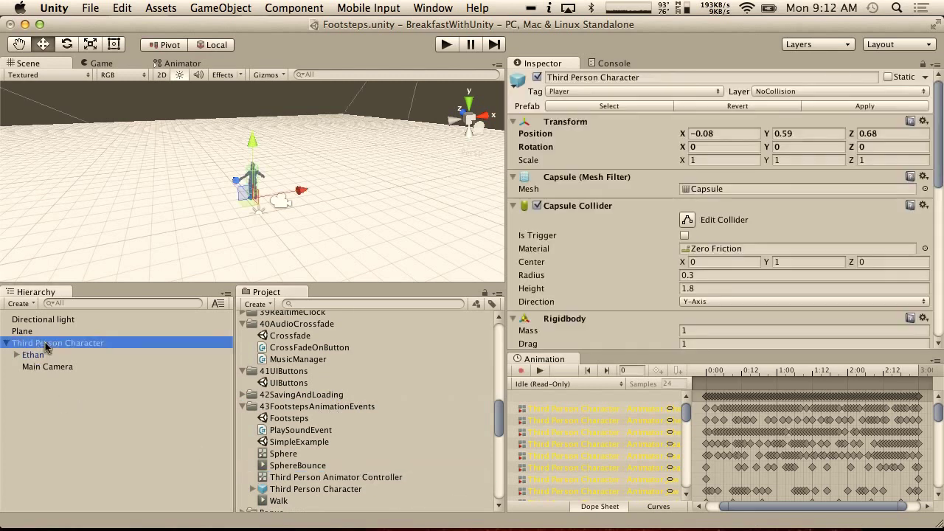
{"action": "left_click_drag", "start_coordinate": [37, 366], "coordinate": [36, 332]}
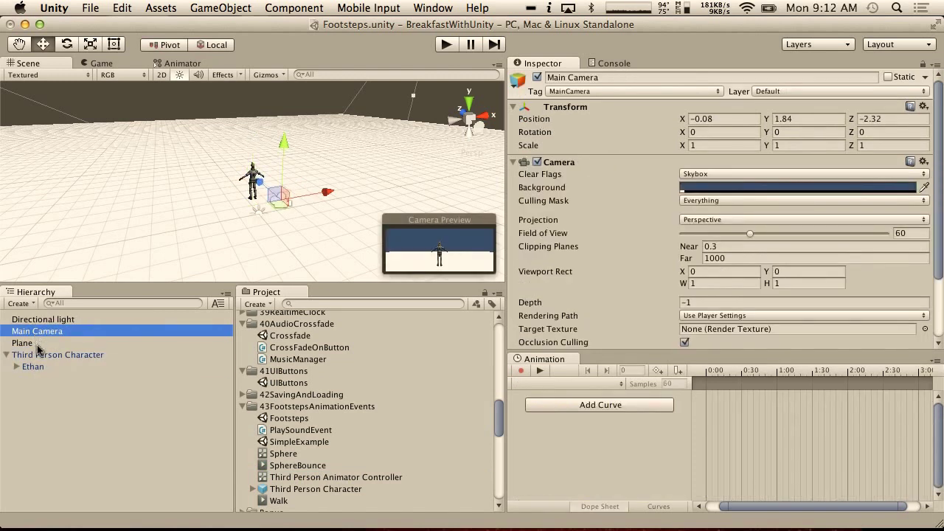
{"action": "left_click", "coordinate": [37, 344]}
- Copy the Transform component of the Third Person Character and delete that character from the scene
{"action": "left_click", "coordinate": [39, 355]}
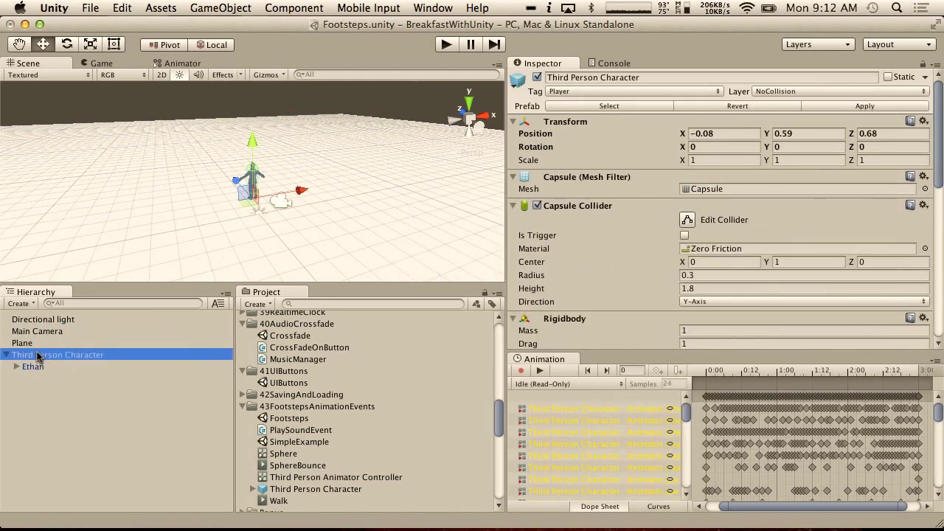
{"action": "left_click", "coordinate": [923, 120]}
{"action": "left_click", "coordinate": [848, 187]}
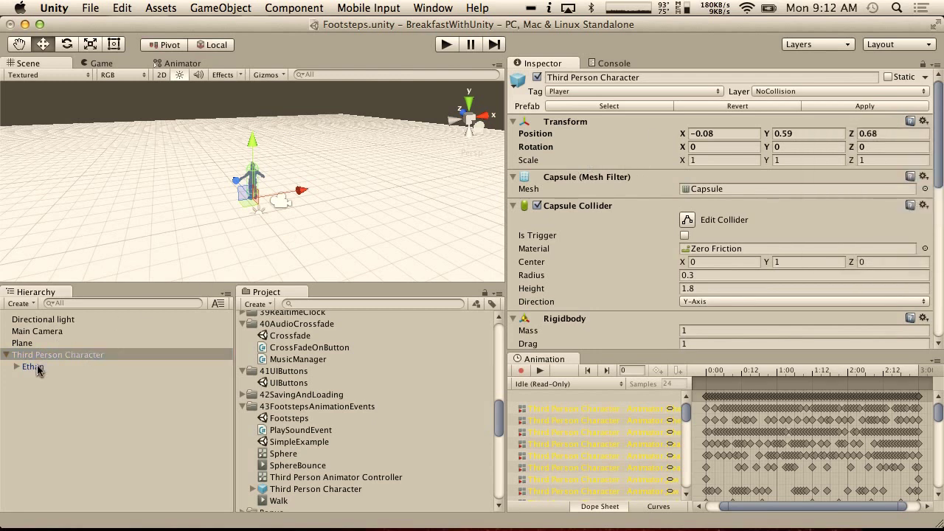
{"action": "right_click", "coordinate": [39, 371]}
{"action": "left_click", "coordinate": [63, 368]}
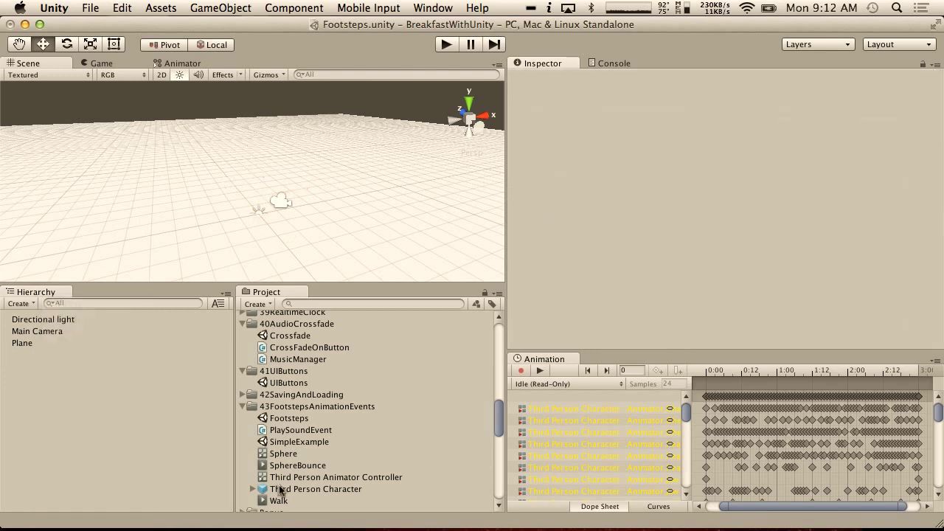
- Add the copied Third Person Character prefab from 43FootstepsAnimationEvents to the scene and paste the copied Transform values onto it
{"action": "left_click_drag", "start_coordinate": [280, 490], "coordinate": [64, 378]}
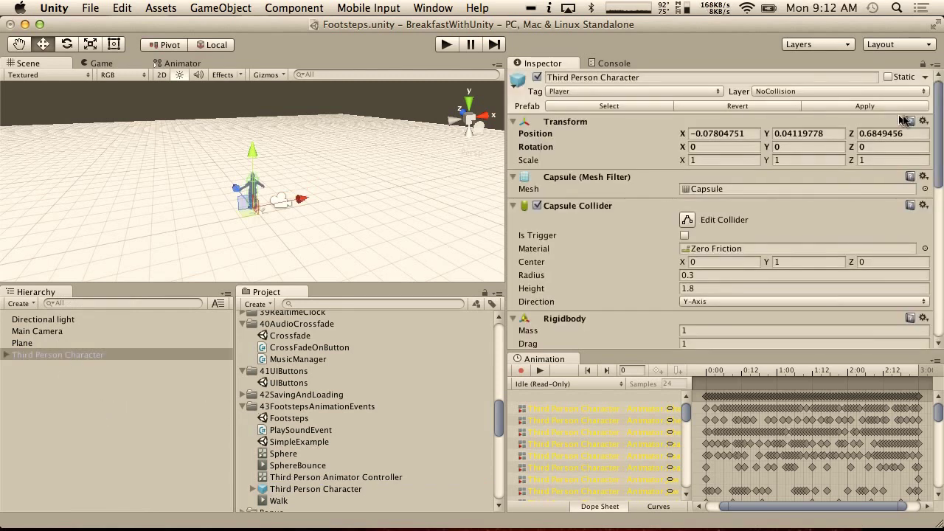
{"action": "left_click", "coordinate": [923, 120]}
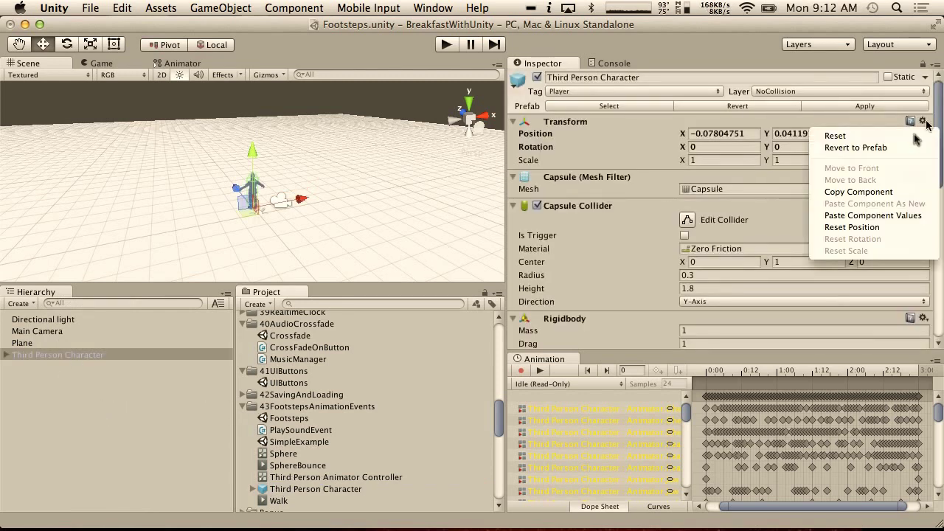
{"action": "left_click", "coordinate": [870, 213]}
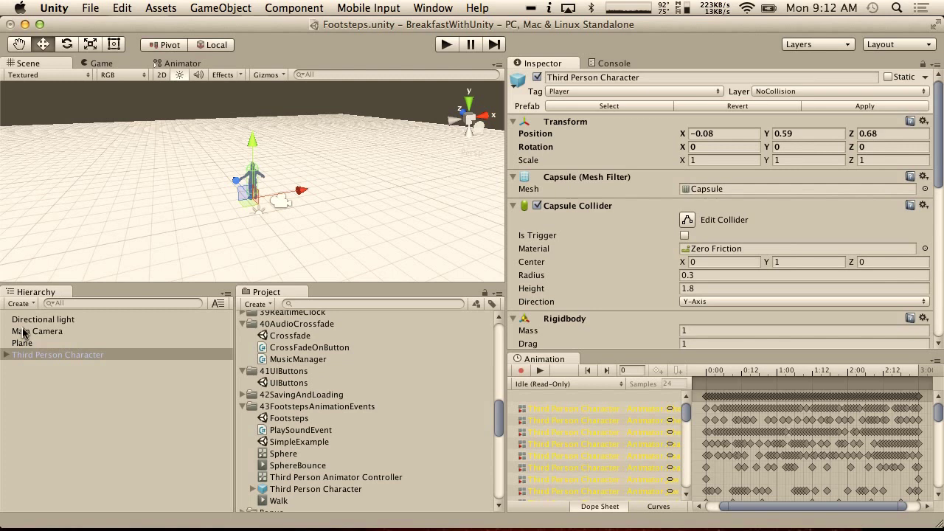
- Parent the Main Camera to the new Third Person Character and play-test the running character briefly
{"action": "left_click_drag", "start_coordinate": [22, 332], "coordinate": [41, 355]}
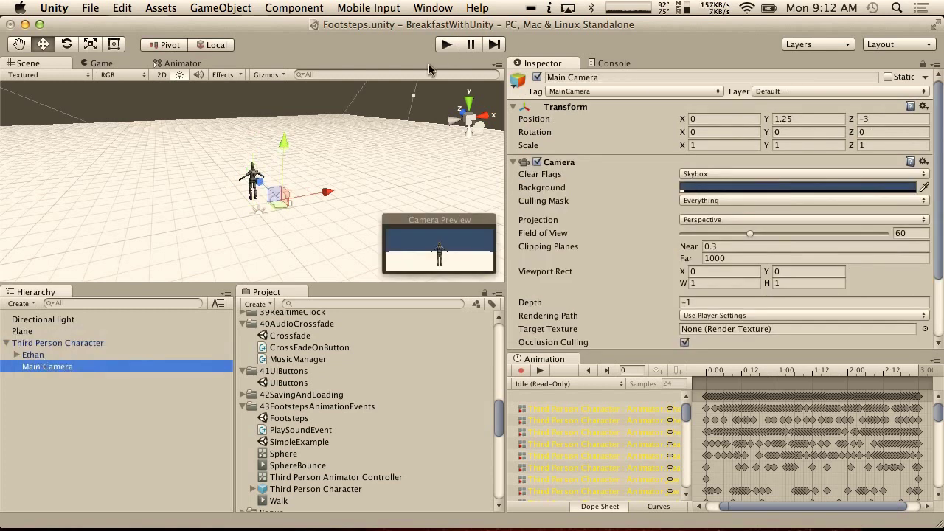
{"action": "left_click", "coordinate": [445, 45]}
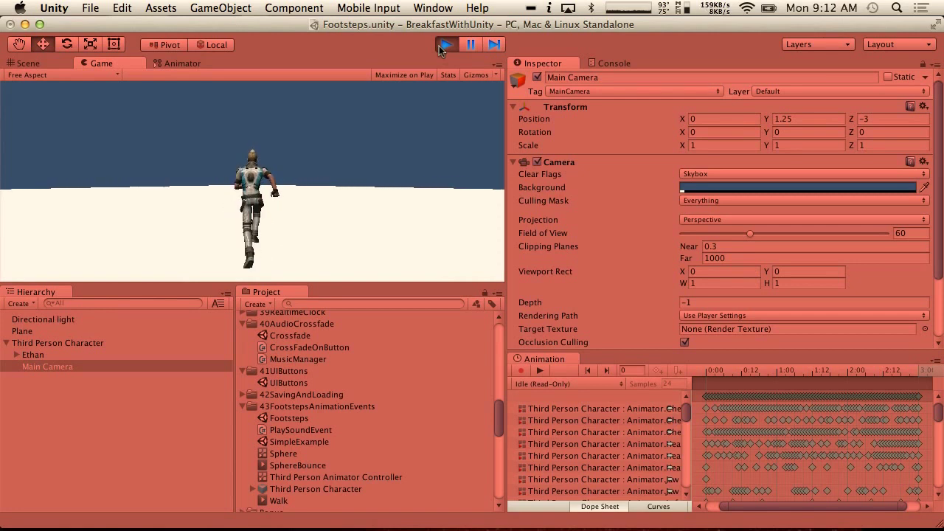
{"action": "left_click", "coordinate": [445, 45]}
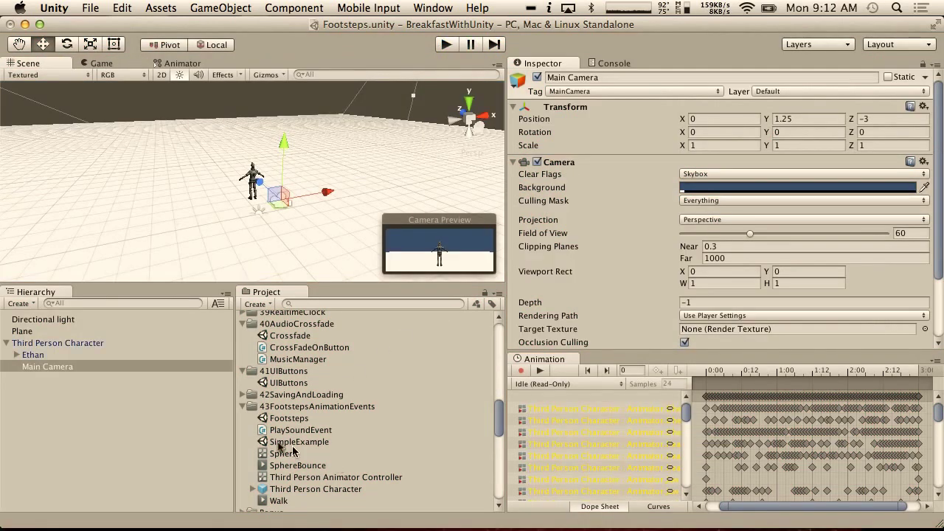
- Assign the Third Person Animator Controller from 43FootstepsAnimationEvents to the scene character's Animator and apply the change to its prefab
{"action": "scroll", "coordinate": [839, 177], "scroll_direction": "down", "scroll_amount": 5}
{"action": "left_click", "coordinate": [97, 344]}
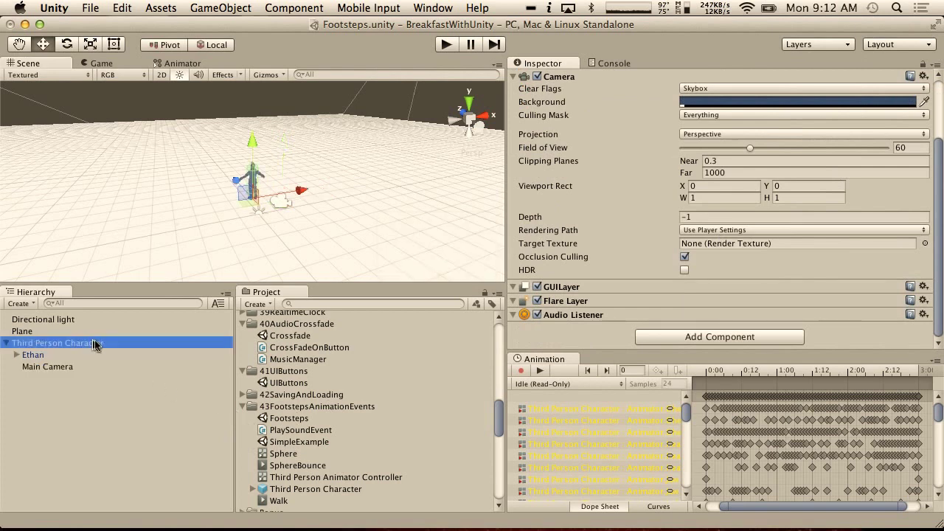
{"action": "scroll", "coordinate": [728, 260], "scroll_direction": "down", "scroll_amount": 5}
{"action": "left_click", "coordinate": [746, 247]}
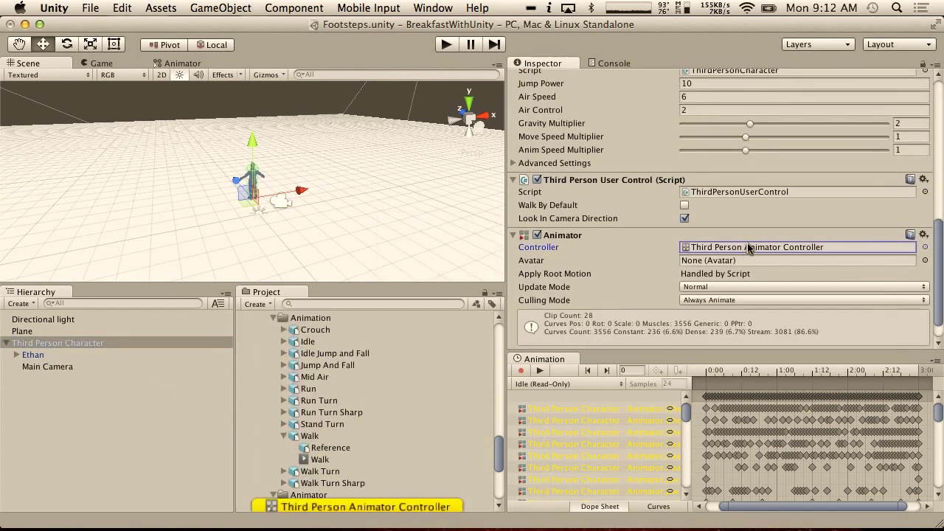
{"action": "scroll", "coordinate": [359, 359], "scroll_direction": "up", "scroll_amount": 10}
{"action": "scroll", "coordinate": [354, 398], "scroll_direction": "down", "scroll_amount": 10}
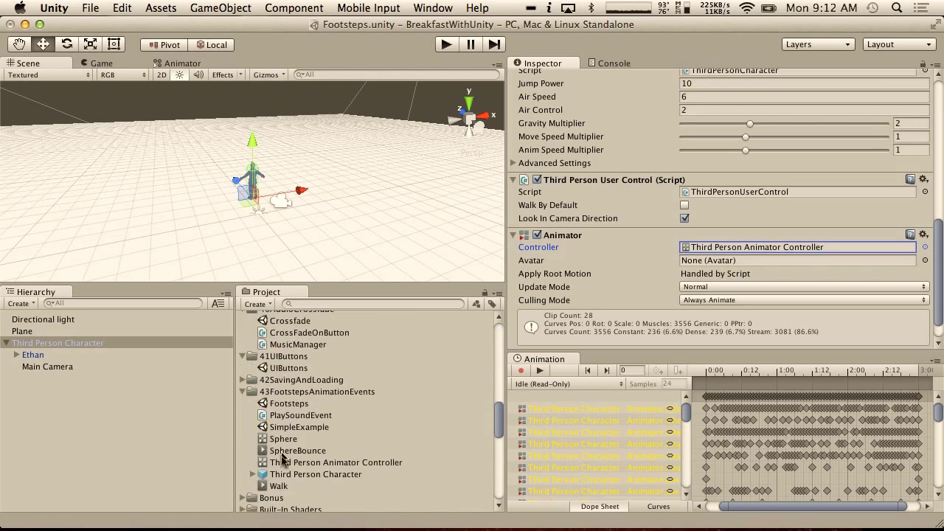
{"action": "left_click_drag", "start_coordinate": [284, 463], "coordinate": [769, 246]}
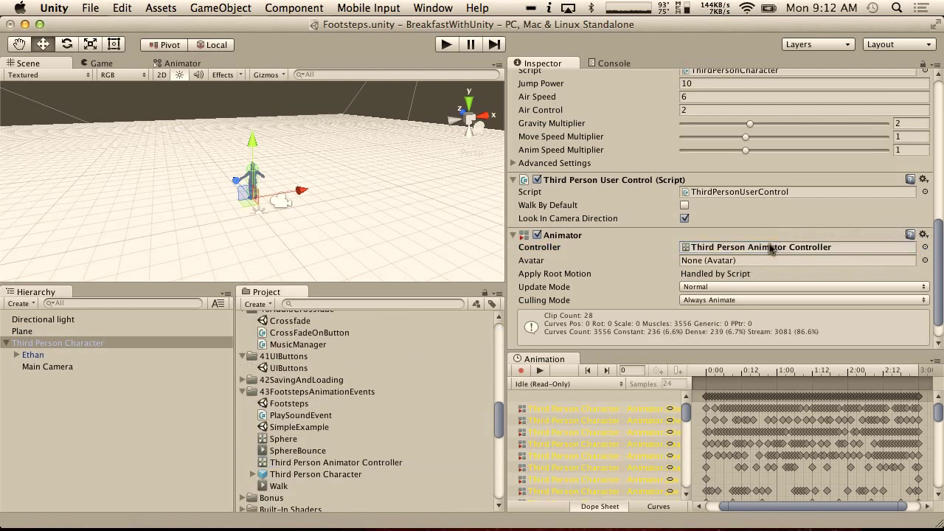
{"action": "scroll", "coordinate": [801, 252], "scroll_direction": "up", "scroll_amount": 10}
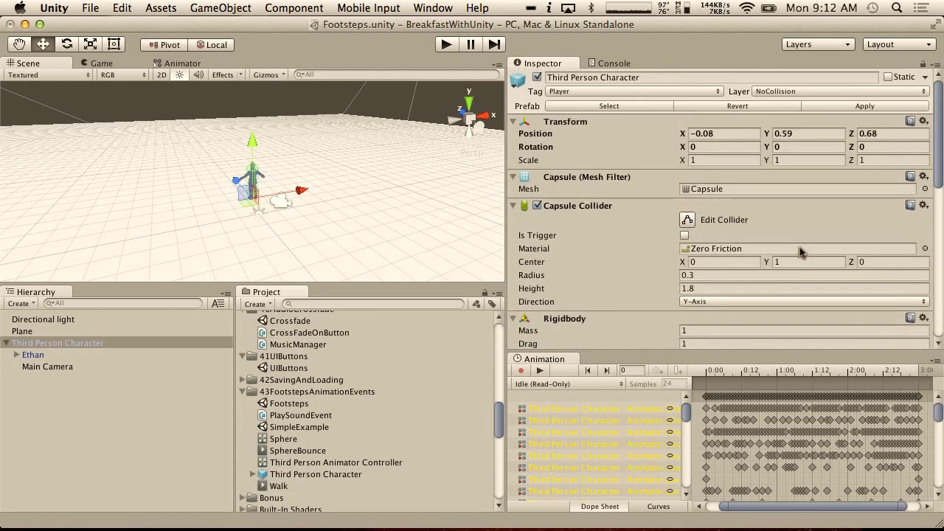
{"action": "left_click", "coordinate": [875, 106]}
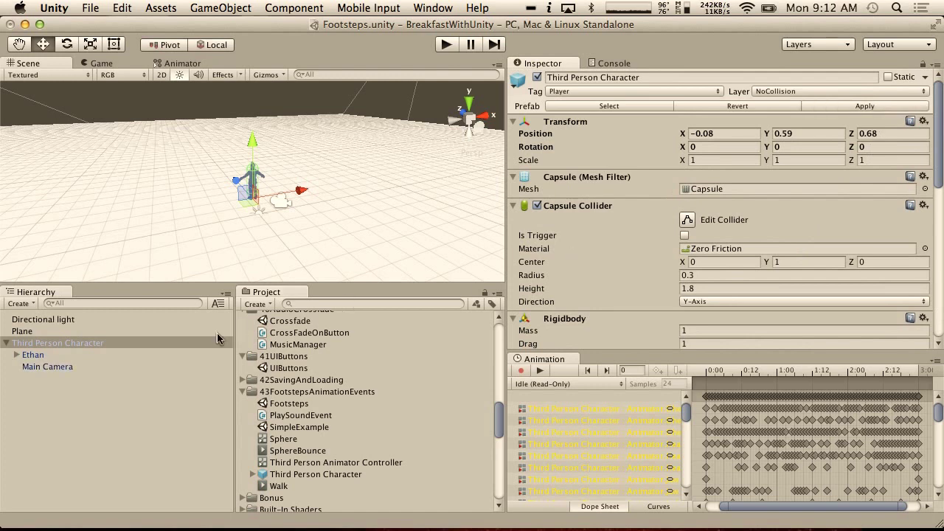
- Open the copied Third Person Animator Controller and display the blend tree used by its Grounded state
{"action": "scroll", "coordinate": [308, 441], "scroll_direction": "down", "scroll_amount": 3}
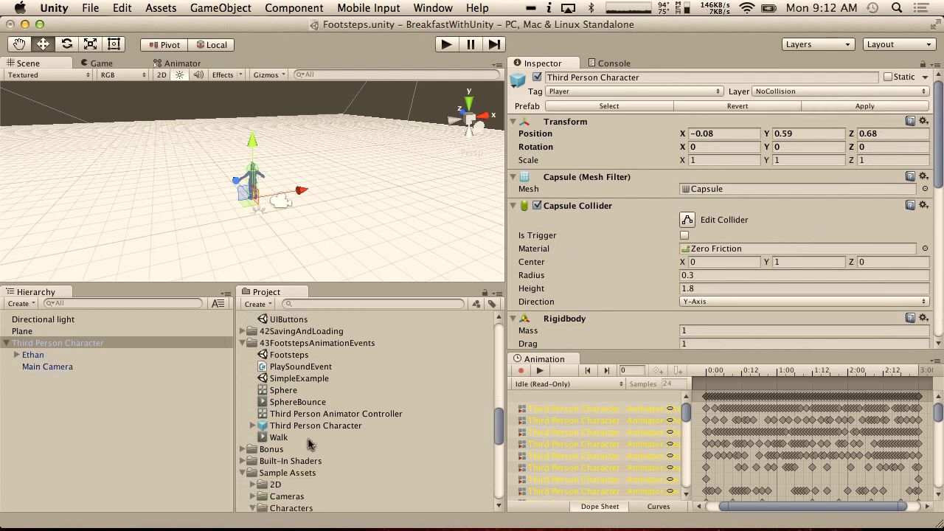
{"action": "double_click", "coordinate": [310, 414]}
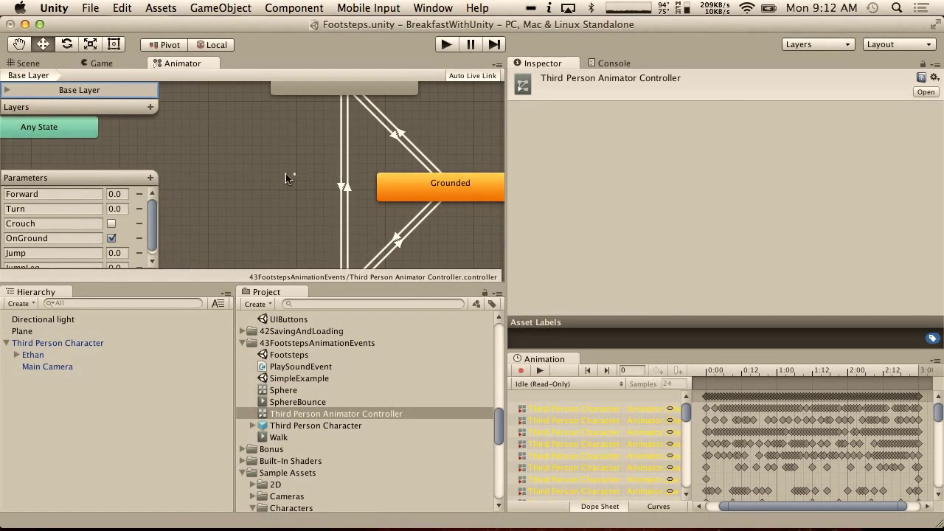
{"action": "left_click", "coordinate": [221, 179]}
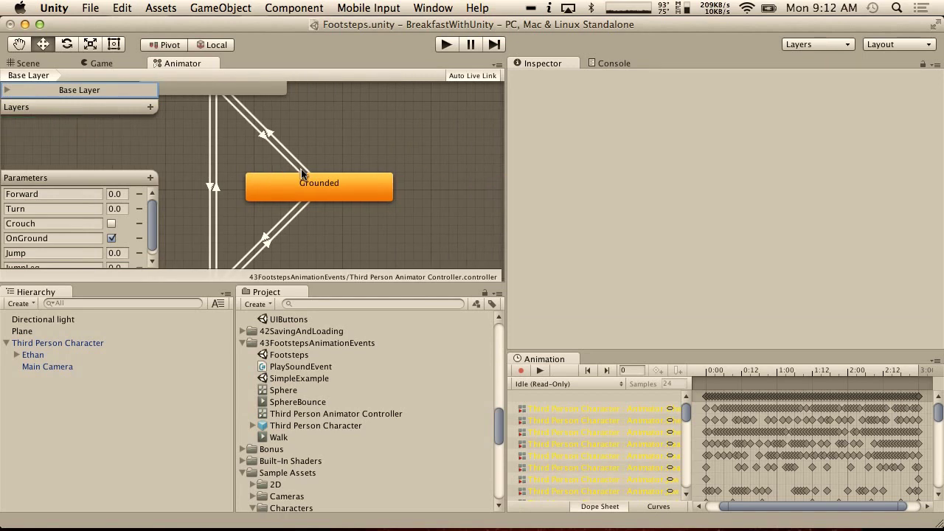
{"action": "left_click", "coordinate": [335, 193]}
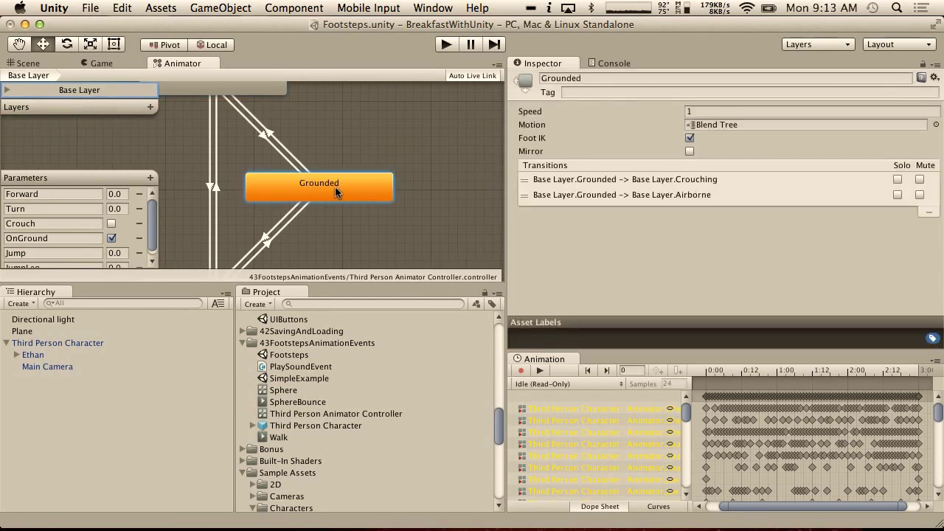
{"action": "double_click", "coordinate": [729, 125]}
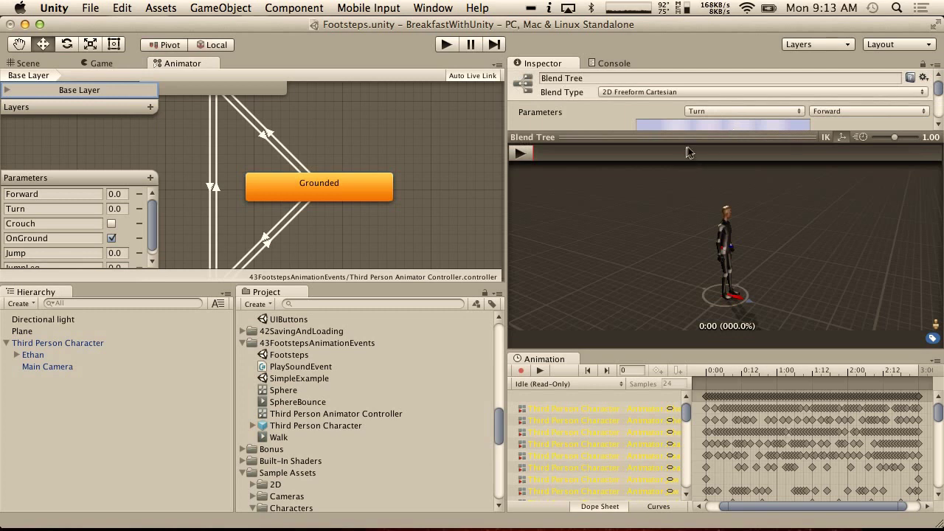
- Examine the blend tree's motion graph and play its preview while moving the blend point around the Idle position
{"action": "left_click_drag", "start_coordinate": [679, 141], "coordinate": [685, 294]}
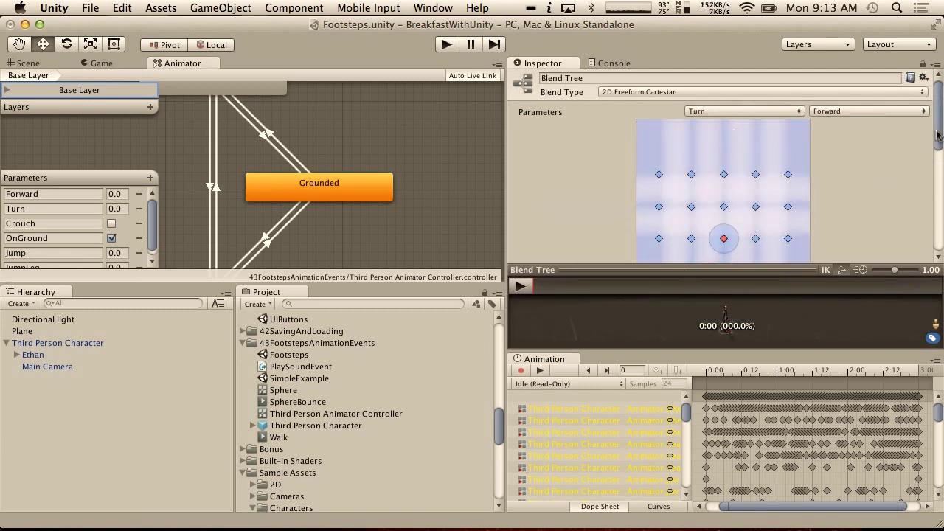
{"action": "scroll", "coordinate": [938, 135], "scroll_direction": "down", "scroll_amount": 5}
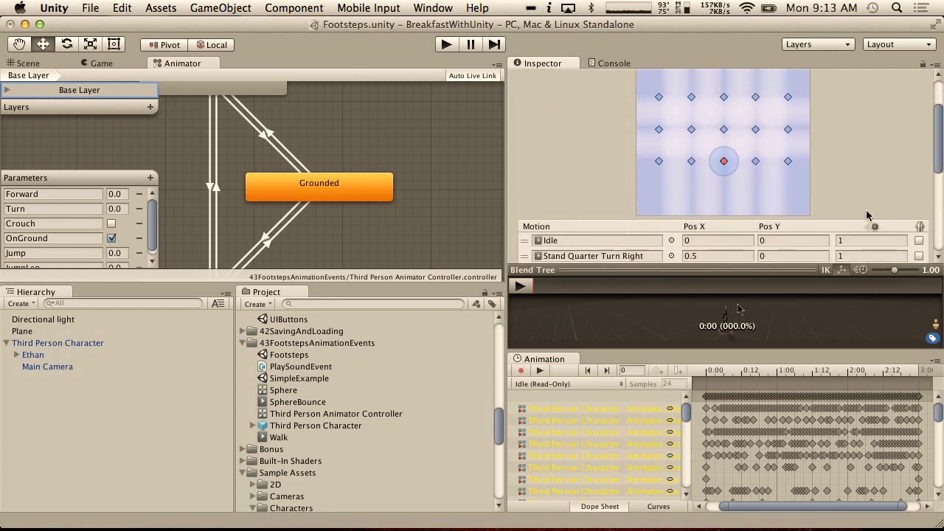
{"action": "mouse_move", "coordinate": [938, 152]}
{"action": "left_mouse_down"}
{"action": "mouse_move", "coordinate": [941, 215]}
{"action": "mouse_move", "coordinate": [939, 142]}
{"action": "left_mouse_up"}
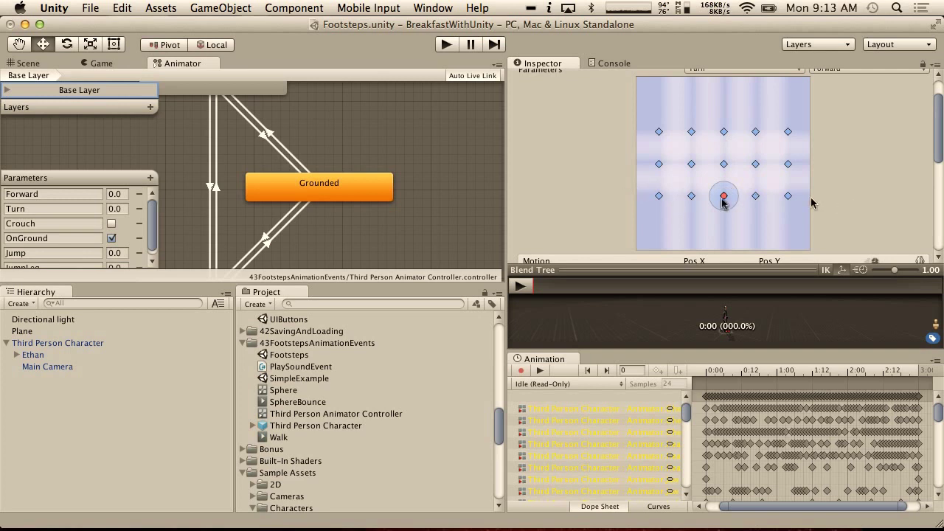
{"action": "scroll", "coordinate": [836, 171], "scroll_direction": "up", "scroll_amount": 2}
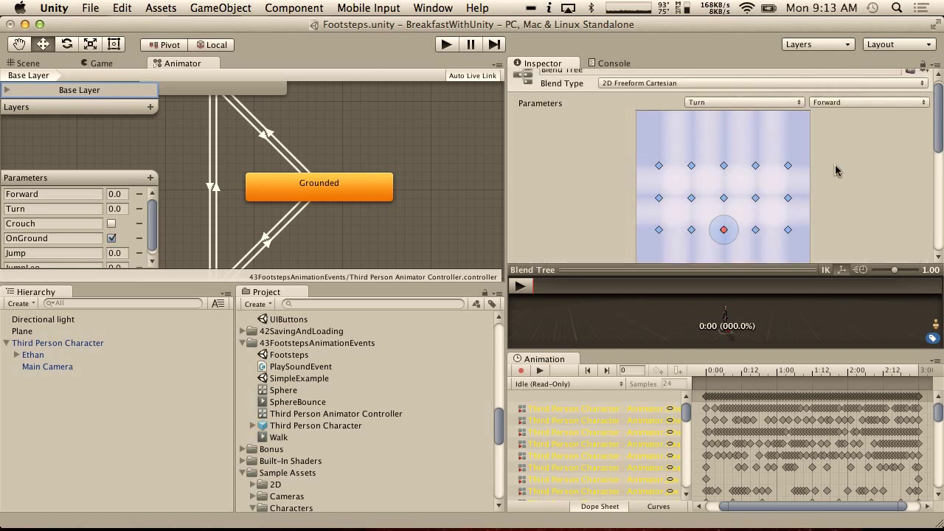
{"action": "left_click_drag", "start_coordinate": [706, 275], "coordinate": [706, 269]}
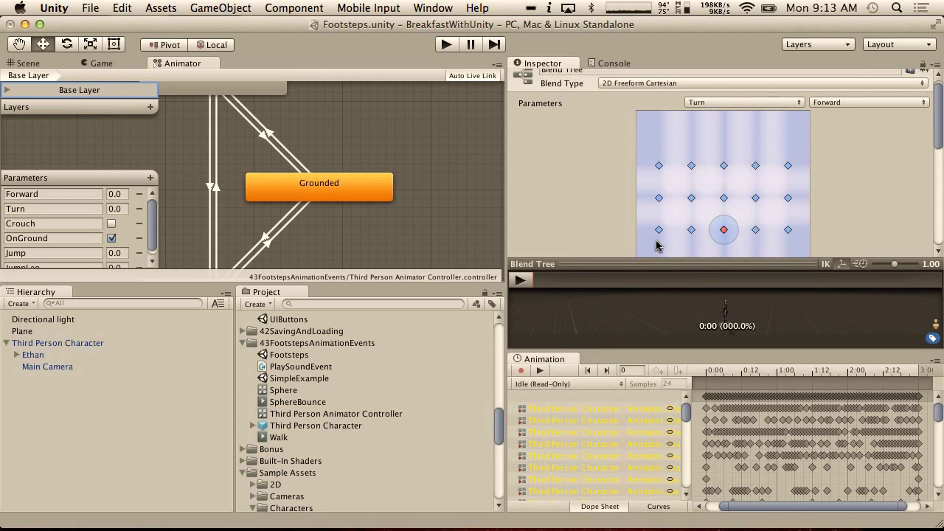
{"action": "left_click_drag", "start_coordinate": [649, 263], "coordinate": [650, 230]}
{"action": "scroll", "coordinate": [599, 196], "scroll_direction": "down", "scroll_amount": 2}
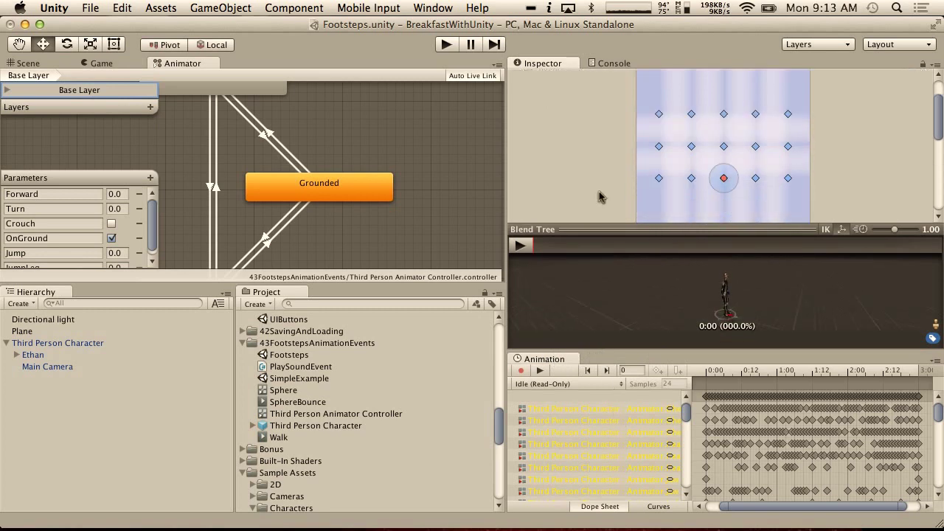
{"action": "left_click", "coordinate": [522, 245]}
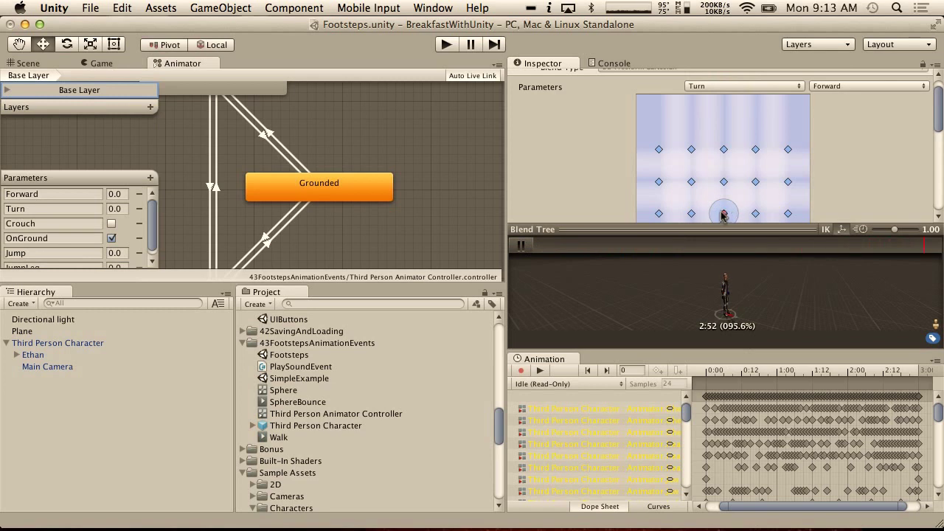
{"action": "mouse_move", "coordinate": [724, 215]}
{"action": "left_mouse_down"}
{"action": "mouse_move", "coordinate": [707, 187]}
{"action": "mouse_move", "coordinate": [719, 183]}
{"action": "mouse_move", "coordinate": [755, 186]}
{"action": "mouse_move", "coordinate": [779, 213]}
{"action": "mouse_move", "coordinate": [667, 219]}
{"action": "mouse_move", "coordinate": [791, 226]}
{"action": "mouse_move", "coordinate": [754, 214]}
{"action": "mouse_move", "coordinate": [789, 205]}
{"action": "mouse_move", "coordinate": [788, 150]}
{"action": "mouse_move", "coordinate": [691, 153]}
{"action": "mouse_move", "coordinate": [718, 139]}
{"action": "mouse_move", "coordinate": [651, 142]}
{"action": "mouse_move", "coordinate": [723, 147]}
{"action": "mouse_move", "coordinate": [729, 202]}
{"action": "mouse_move", "coordinate": [681, 177]}
{"action": "mouse_move", "coordinate": [743, 151]}
{"action": "mouse_move", "coordinate": [708, 206]}
{"action": "mouse_move", "coordinate": [727, 211]}
{"action": "mouse_move", "coordinate": [693, 210]}
{"action": "mouse_move", "coordinate": [723, 179]}
{"action": "mouse_move", "coordinate": [722, 149]}
{"action": "mouse_move", "coordinate": [673, 154]}
{"action": "mouse_move", "coordinate": [747, 194]}
{"action": "mouse_move", "coordinate": [746, 208]}
{"action": "mouse_move", "coordinate": [724, 214]}
{"action": "left_mouse_up"}
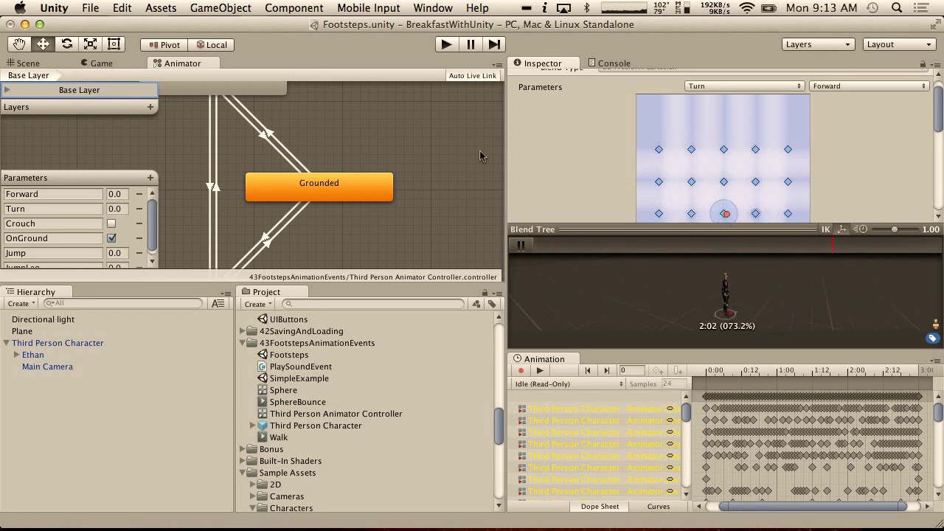
- Replace the blend tree's Walk motion with the Walk clip from 43FootstepsAnimationEvents
{"action": "left_click", "coordinate": [725, 183]}
{"action": "scroll", "coordinate": [848, 184], "scroll_direction": "down", "scroll_amount": 5}
{"action": "scroll", "coordinate": [853, 183], "scroll_direction": "down", "scroll_amount": 2}
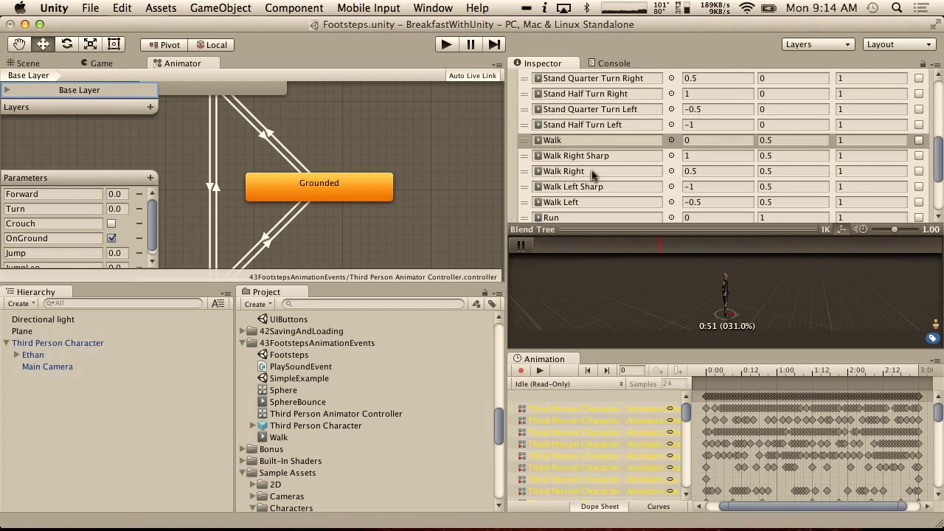
{"action": "scroll", "coordinate": [586, 172], "scroll_direction": "down", "scroll_amount": 3}
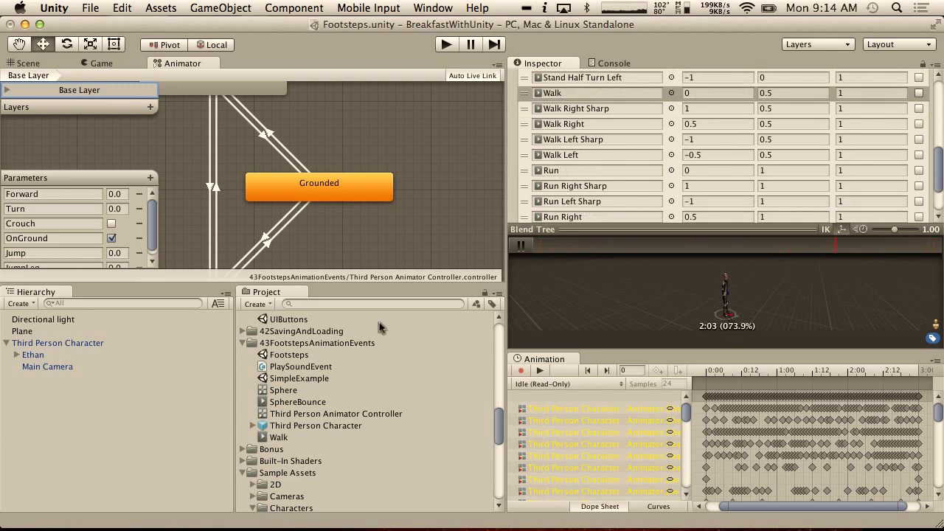
{"action": "scroll", "coordinate": [313, 405], "scroll_direction": "up", "scroll_amount": 5}
{"action": "scroll", "coordinate": [314, 405], "scroll_direction": "down", "scroll_amount": 2}
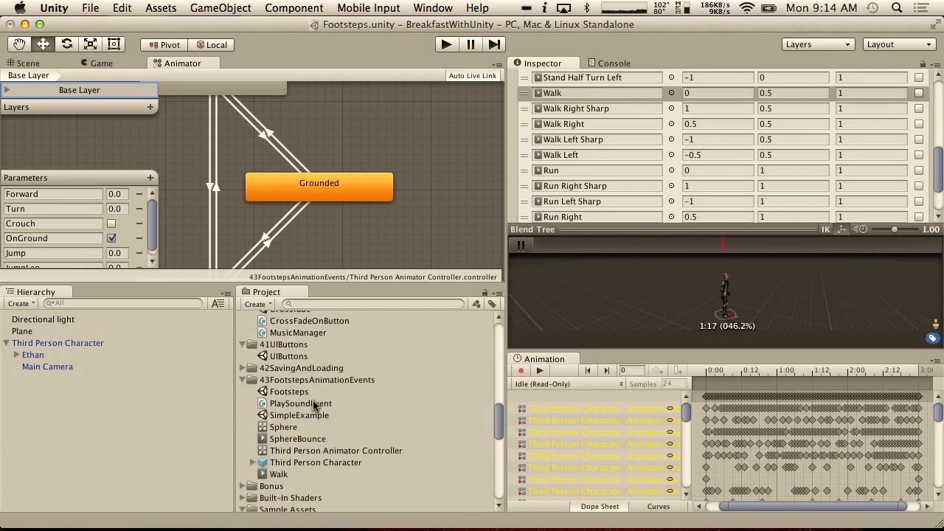
{"action": "left_click_drag", "start_coordinate": [277, 475], "coordinate": [591, 107]}
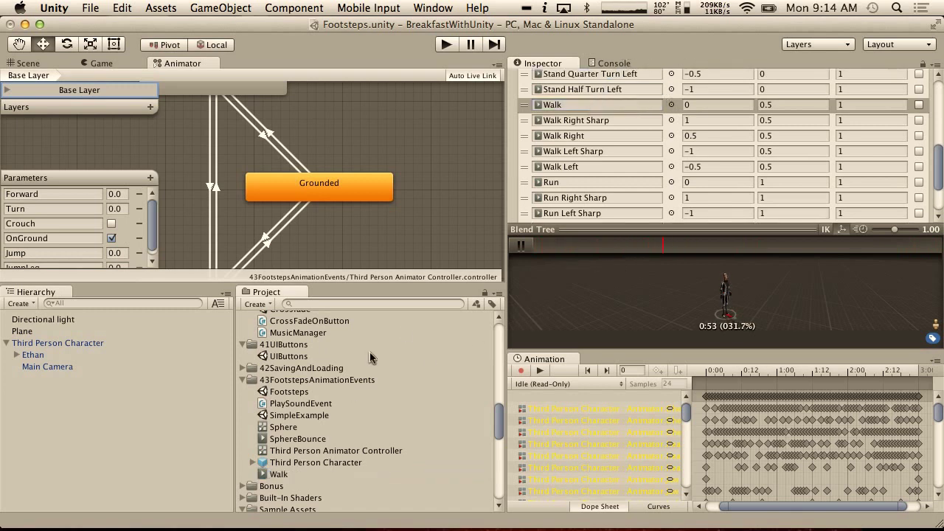
- Duplicate the Run clip from the Run model into the 43FootstepsAnimationEvents folder
{"action": "scroll", "coordinate": [370, 352], "scroll_direction": "down", "scroll_amount": 10}
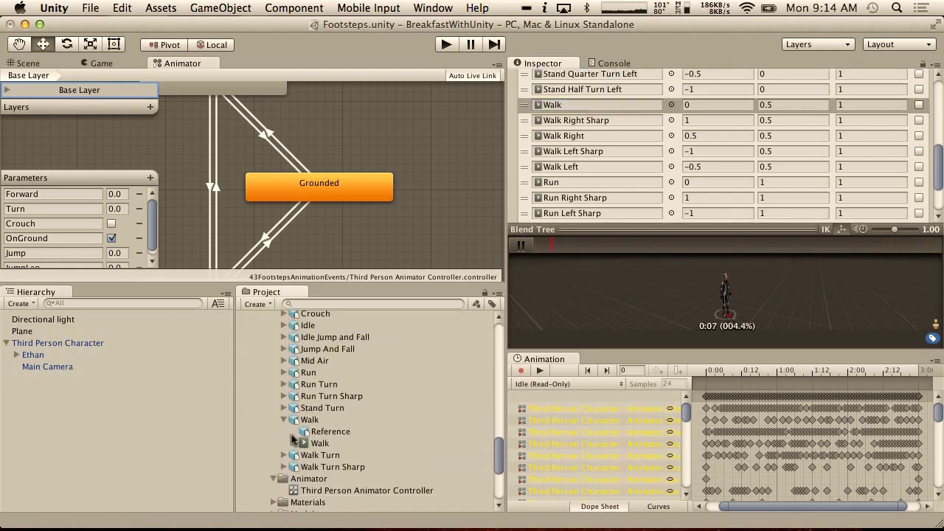
{"action": "left_click", "coordinate": [284, 373]}
{"action": "left_click", "coordinate": [312, 396]}
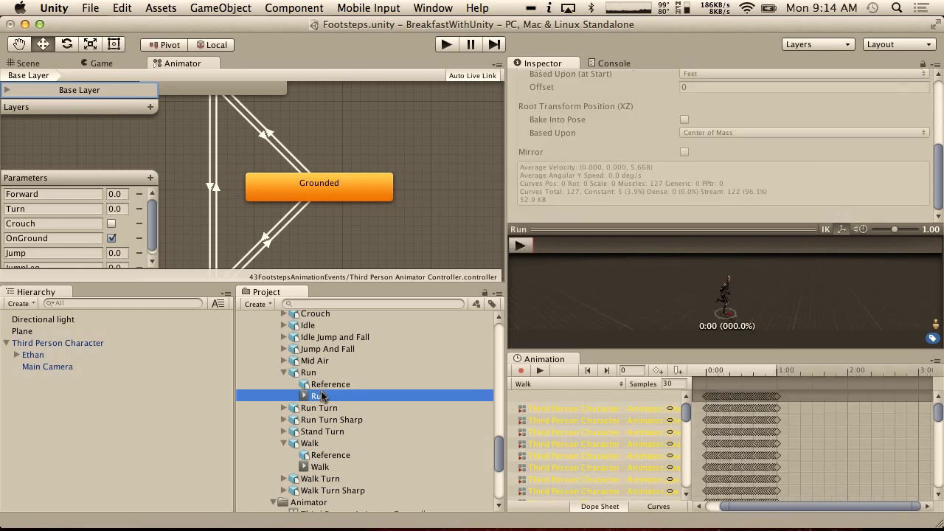
{"action": "left_click_drag", "start_coordinate": [313, 414], "coordinate": [281, 340]}
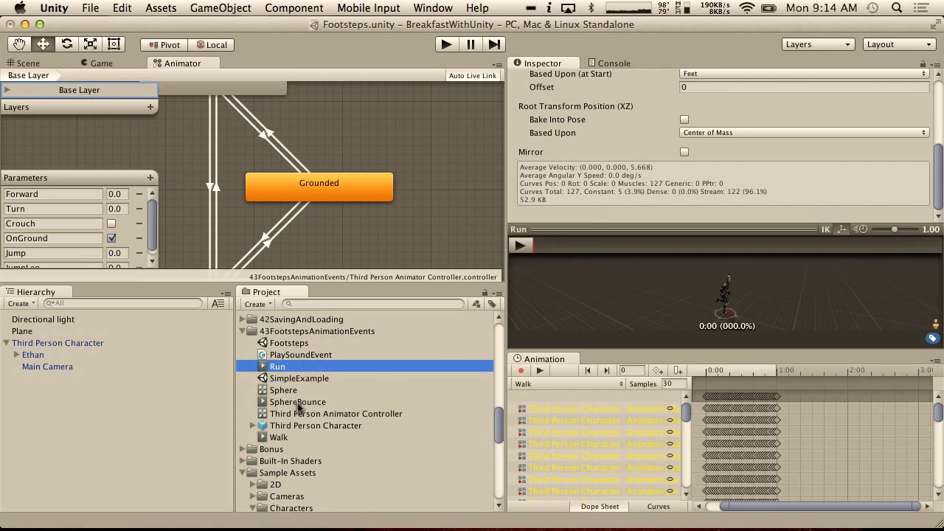
- Replace the Run motion in the Grounded blend tree with the Run clip from 43FootstepsAnimationEvents
{"action": "left_click", "coordinate": [309, 196]}
{"action": "double_click", "coordinate": [719, 125]}
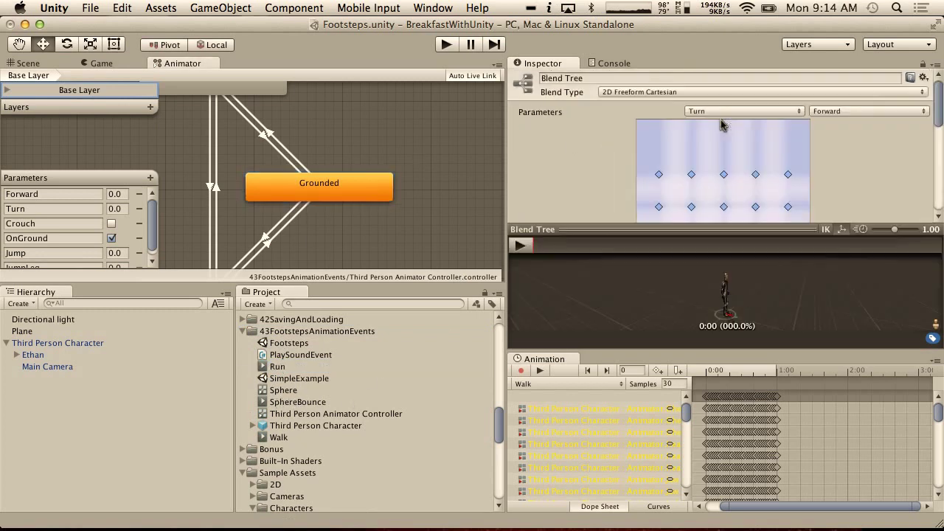
{"action": "scroll", "coordinate": [570, 184], "scroll_direction": "down", "scroll_amount": 6}
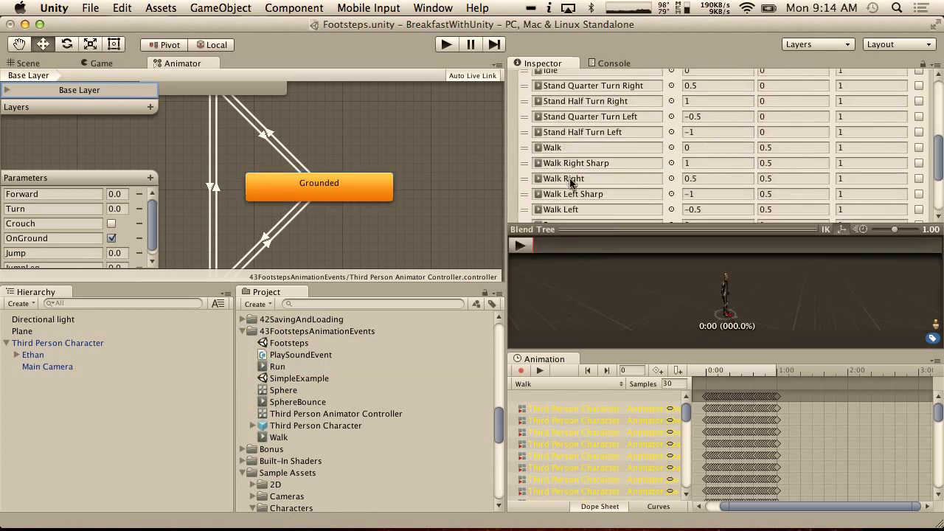
{"action": "scroll", "coordinate": [555, 144], "scroll_direction": "down", "scroll_amount": 2}
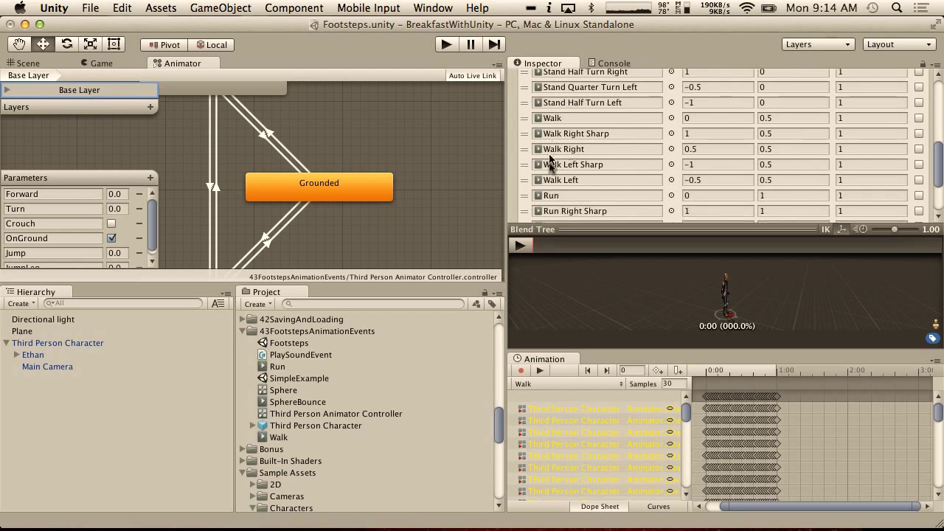
{"action": "left_click", "coordinate": [557, 195]}
{"action": "scroll", "coordinate": [359, 370], "scroll_direction": "up", "scroll_amount": 12}
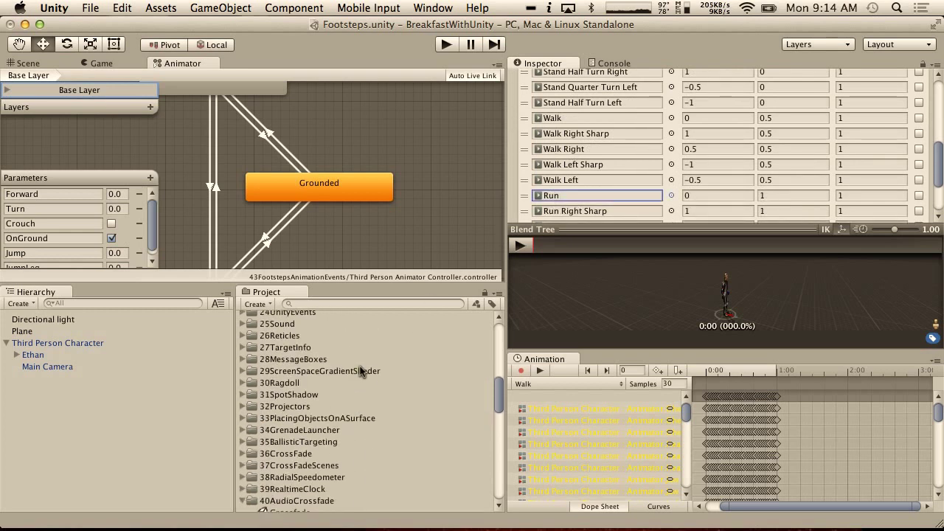
{"action": "scroll", "coordinate": [362, 371], "scroll_direction": "down", "scroll_amount": 6}
{"action": "scroll", "coordinate": [361, 371], "scroll_direction": "down", "scroll_amount": 1}
{"action": "left_click_drag", "start_coordinate": [279, 407], "coordinate": [575, 172]}
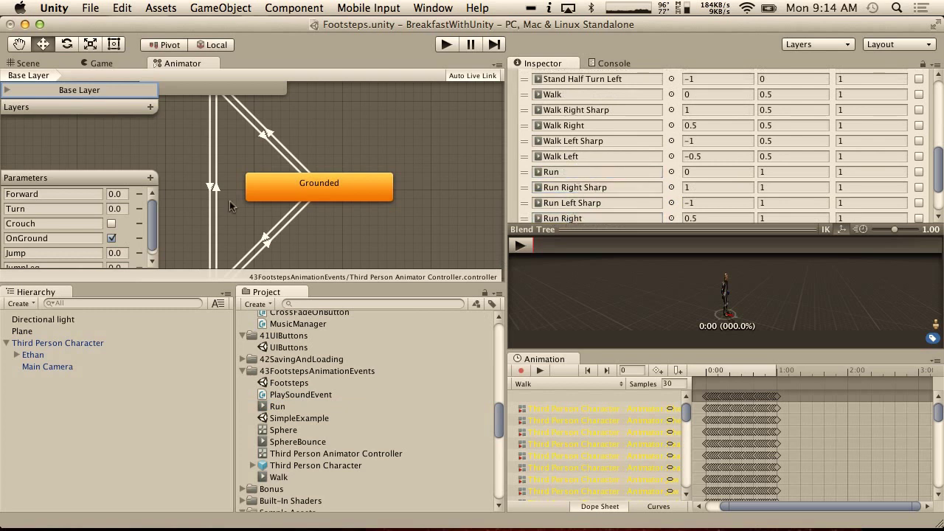
- Check the character's list of animation clips and set the Walk clip's timeline to frame 30
{"action": "left_click", "coordinate": [558, 384]}
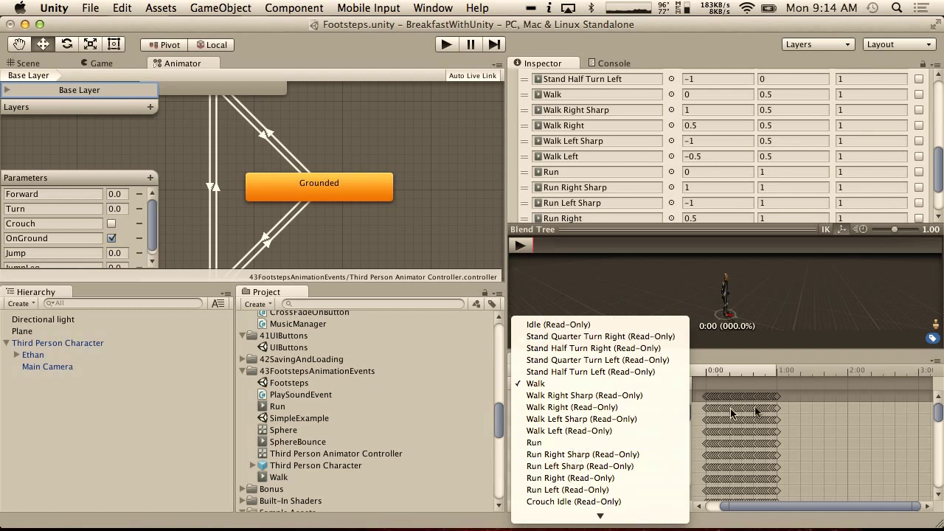
{"action": "left_click", "coordinate": [865, 405]}
{"action": "left_click", "coordinate": [776, 369]}
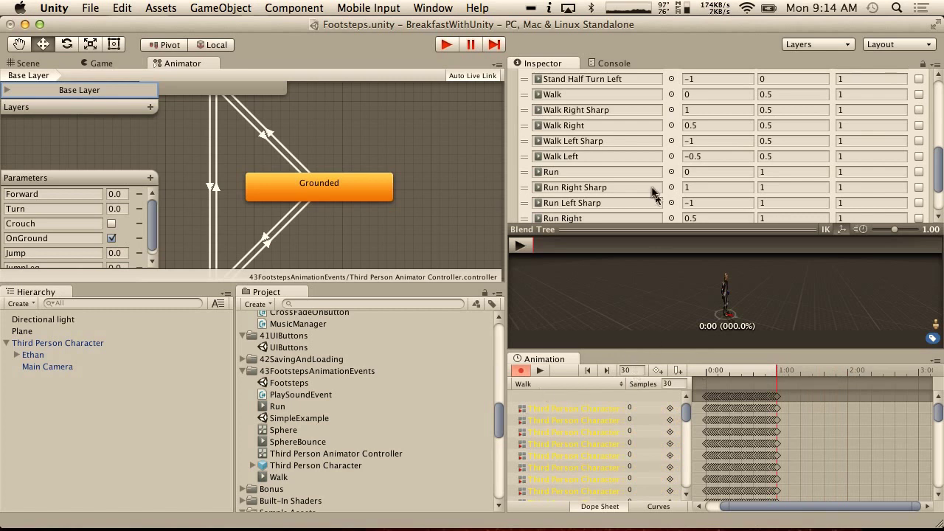
- Move the blend tree's preview point from Idle to the Walk motion's position in the graph
{"action": "scroll", "coordinate": [631, 162], "scroll_direction": "up", "scroll_amount": 5}
{"action": "scroll", "coordinate": [632, 163], "scroll_direction": "up", "scroll_amount": 2}
{"action": "left_click", "coordinate": [723, 99]}
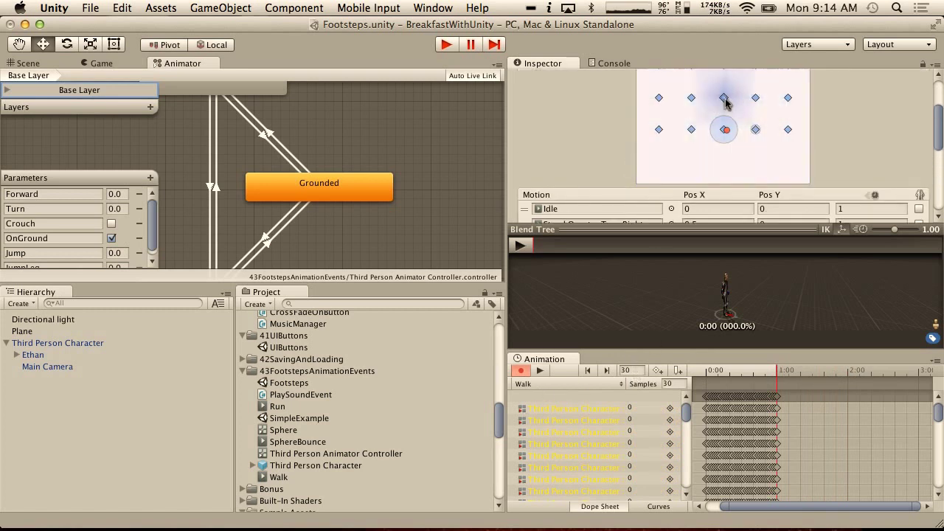
{"action": "left_click_drag", "start_coordinate": [726, 133], "coordinate": [723, 98]}
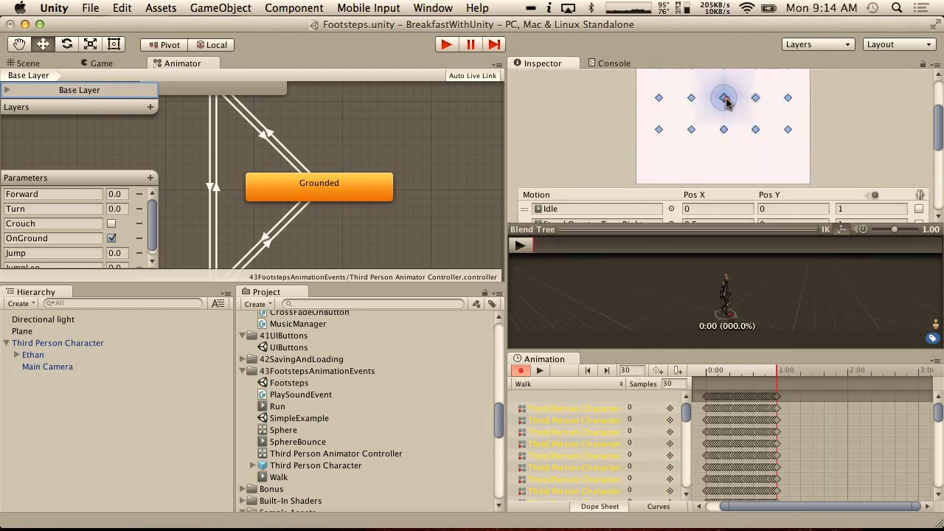
- Play the blend tree preview at the Walk position and scrub through its cycle to about 91 percent to examine the foot contacts
{"action": "left_click", "coordinate": [519, 246]}
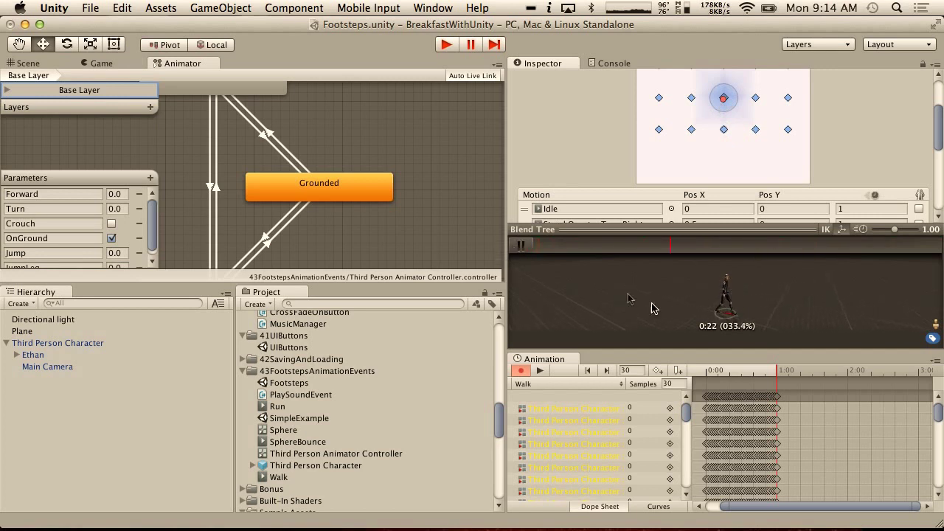
{"action": "left_click", "coordinate": [520, 245]}
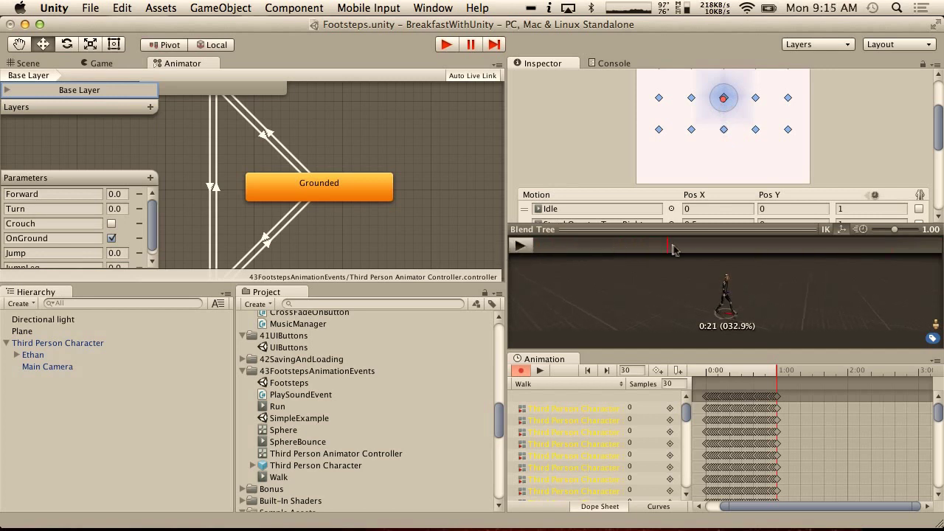
{"action": "mouse_move", "coordinate": [700, 249]}
{"action": "left_mouse_down"}
{"action": "mouse_move", "coordinate": [728, 250]}
{"action": "mouse_move", "coordinate": [610, 251]}
{"action": "mouse_move", "coordinate": [932, 243]}
{"action": "left_mouse_up"}
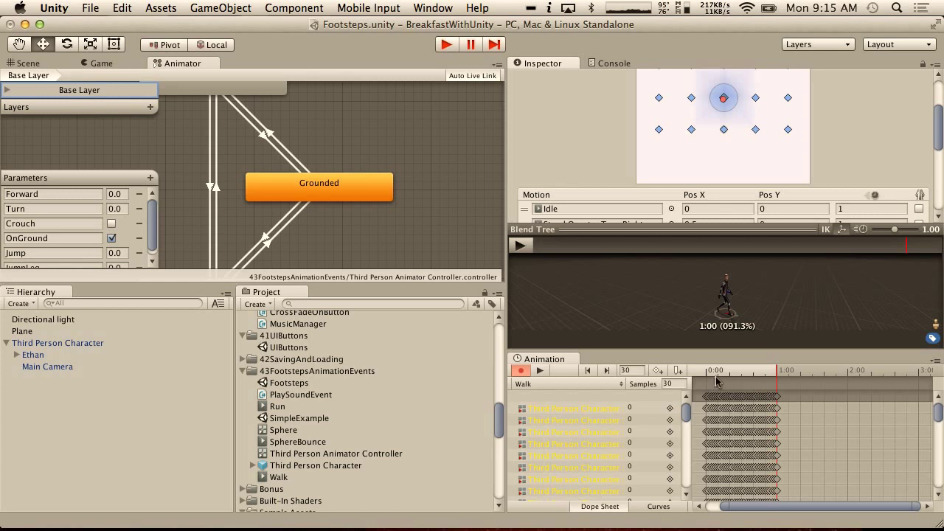
{"action": "scroll", "coordinate": [716, 380], "scroll_direction": "up", "scroll_amount": 5}
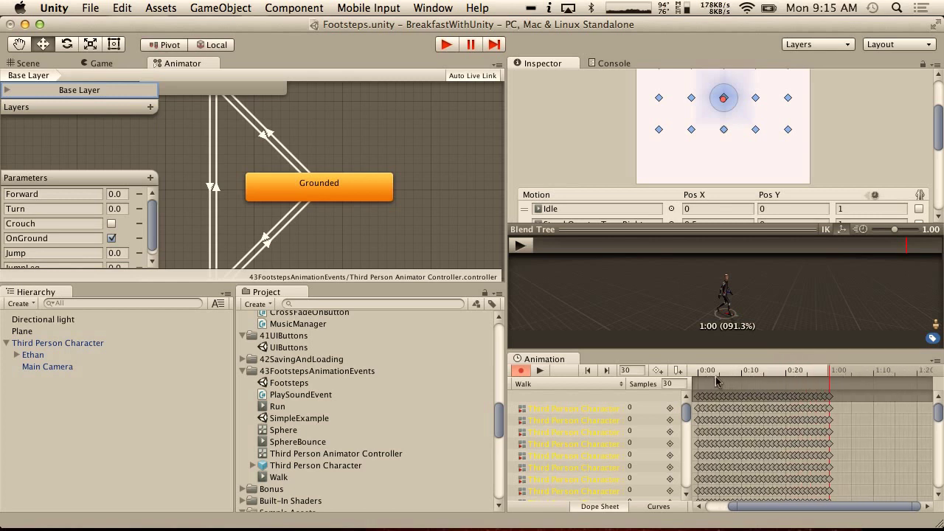
- Attach the PlaySoundEvent script to Third Person Character and assign the single_footstep_on_carpet_tennis_shoes_ clip to its audio source
{"action": "left_click_drag", "start_coordinate": [295, 395], "coordinate": [51, 343]}
{"action": "left_click", "coordinate": [55, 343]}
{"action": "scroll", "coordinate": [623, 257], "scroll_direction": "down", "scroll_amount": 10}
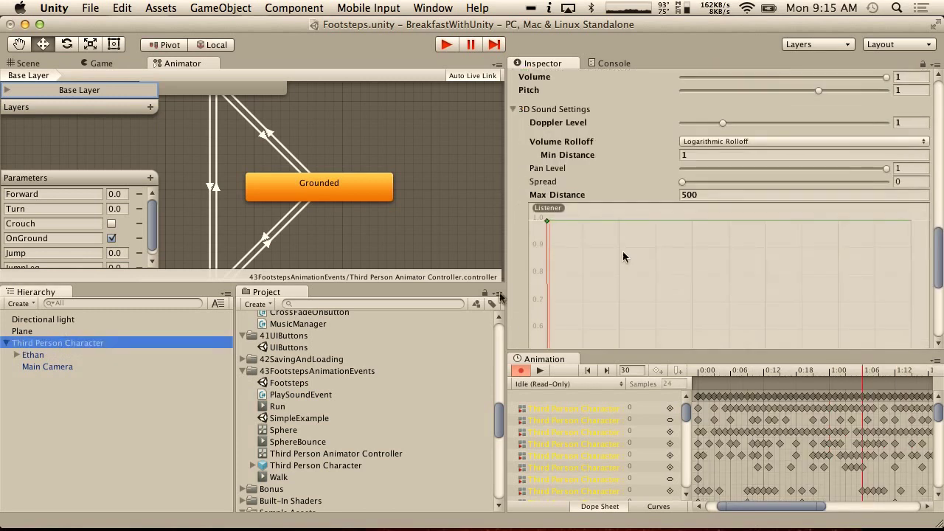
{"action": "scroll", "coordinate": [321, 365], "scroll_direction": "up", "scroll_amount": 15}
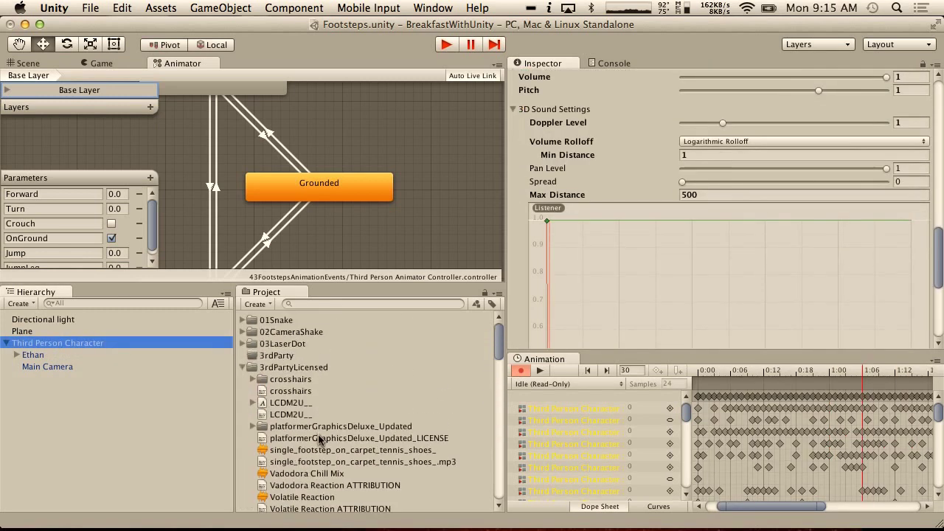
{"action": "left_click_drag", "start_coordinate": [321, 450], "coordinate": [711, 214]}
- Stop animation recording and apply the Third Person Character's changes to its prefab
{"action": "scroll", "coordinate": [738, 185], "scroll_direction": "up", "scroll_amount": 10}
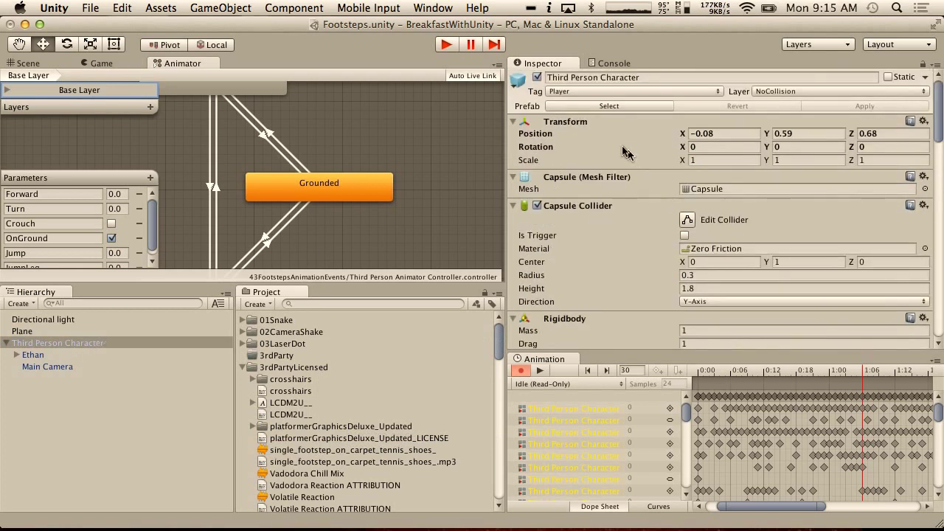
{"action": "left_click", "coordinate": [520, 370]}
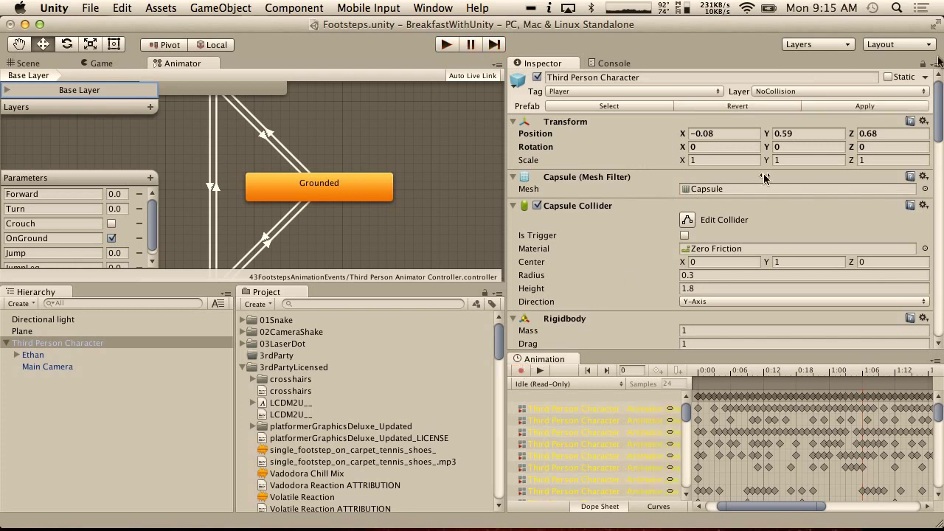
{"action": "left_click", "coordinate": [867, 106]}
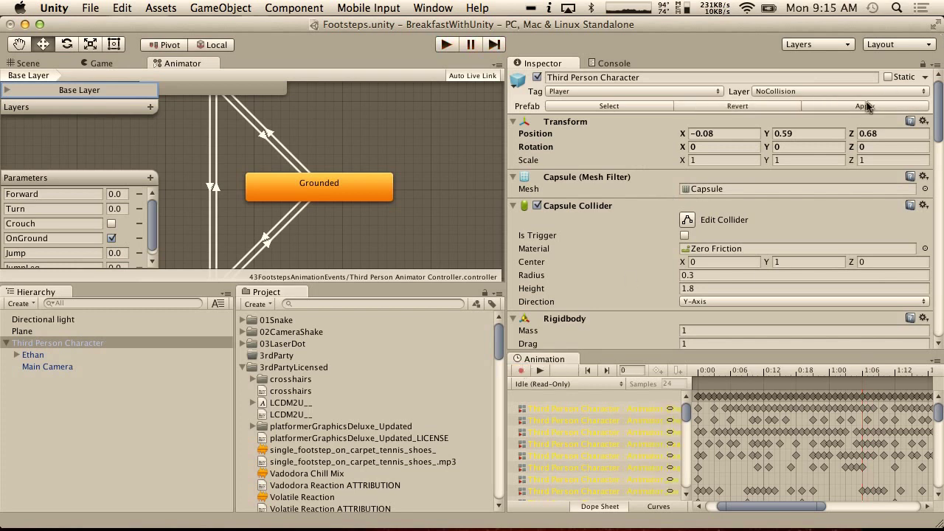
- Switch the character's animation timeline to the Walk clip and scrub it to frame 19
{"action": "left_click", "coordinate": [580, 384]}
{"action": "left_click", "coordinate": [581, 443]}
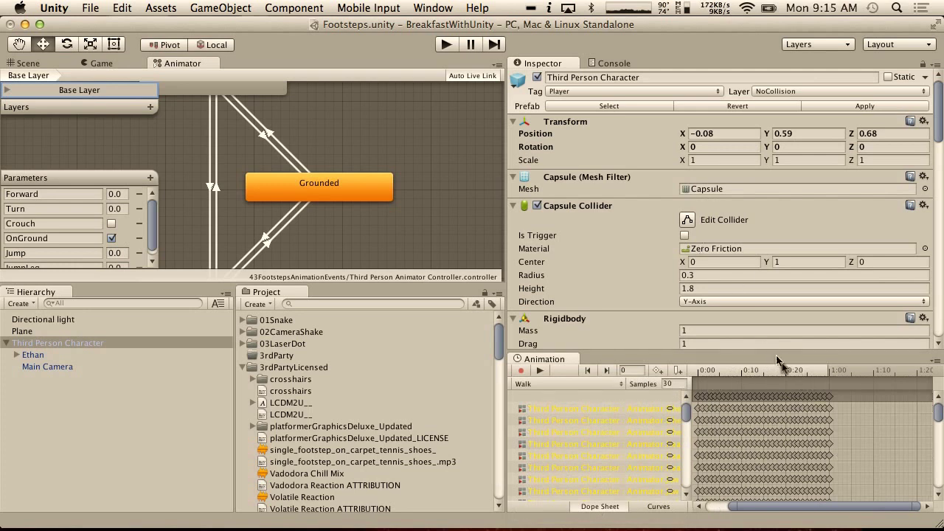
{"action": "left_click_drag", "start_coordinate": [831, 374], "coordinate": [811, 365]}
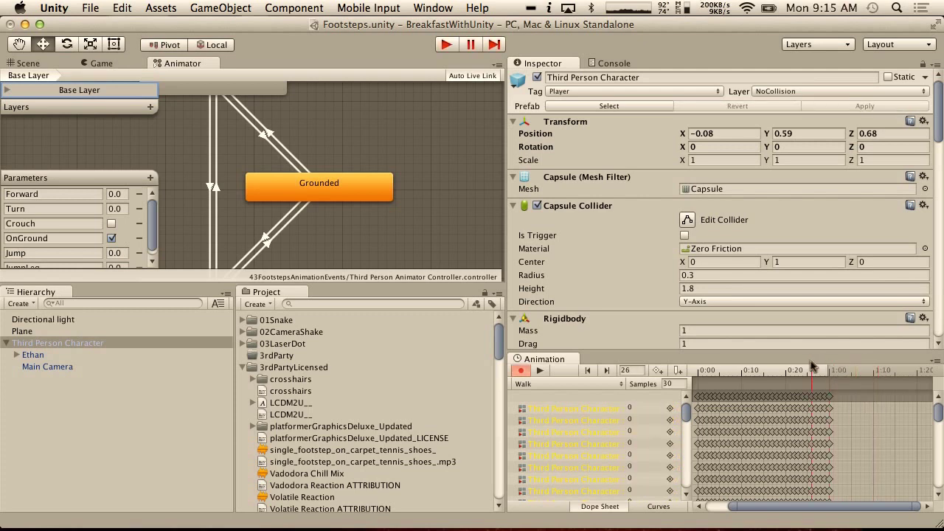
{"action": "scroll", "coordinate": [800, 380], "scroll_direction": "up", "scroll_amount": 6}
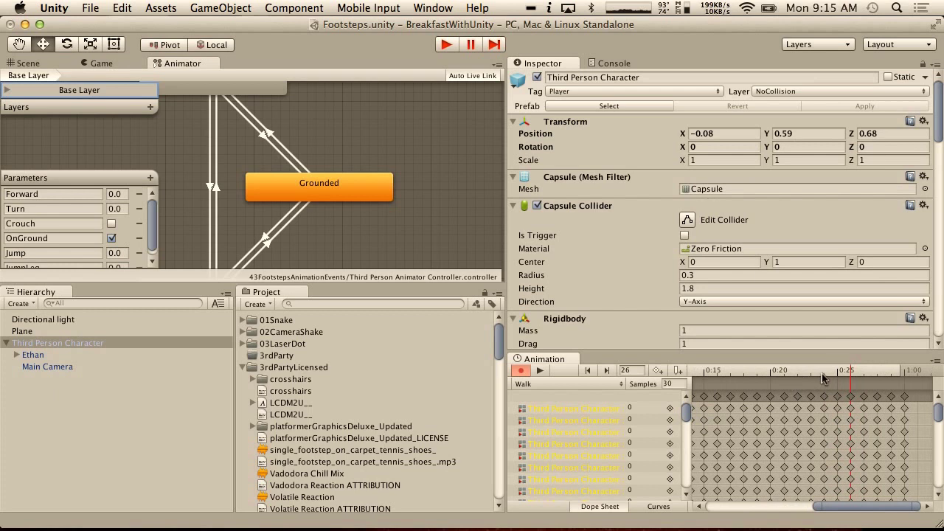
{"action": "left_click_drag", "start_coordinate": [893, 368], "coordinate": [762, 378]}
{"action": "scroll", "coordinate": [776, 374], "scroll_direction": "down", "scroll_amount": 5}
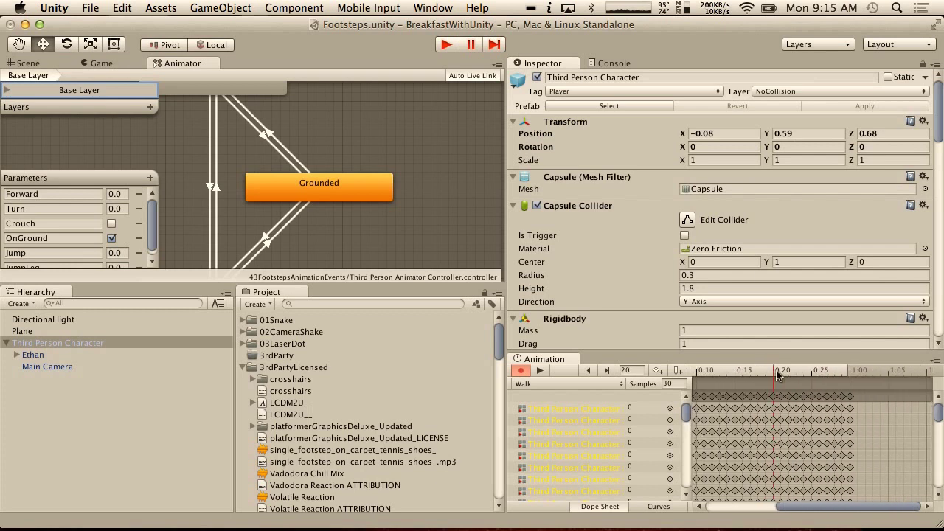
{"action": "mouse_move", "coordinate": [772, 372]}
{"action": "left_mouse_down"}
{"action": "mouse_move", "coordinate": [844, 368]}
{"action": "mouse_move", "coordinate": [766, 366]}
{"action": "left_mouse_up"}
- Open the Grounded state's blend tree and look through its list of motions
{"action": "left_click", "coordinate": [336, 177]}
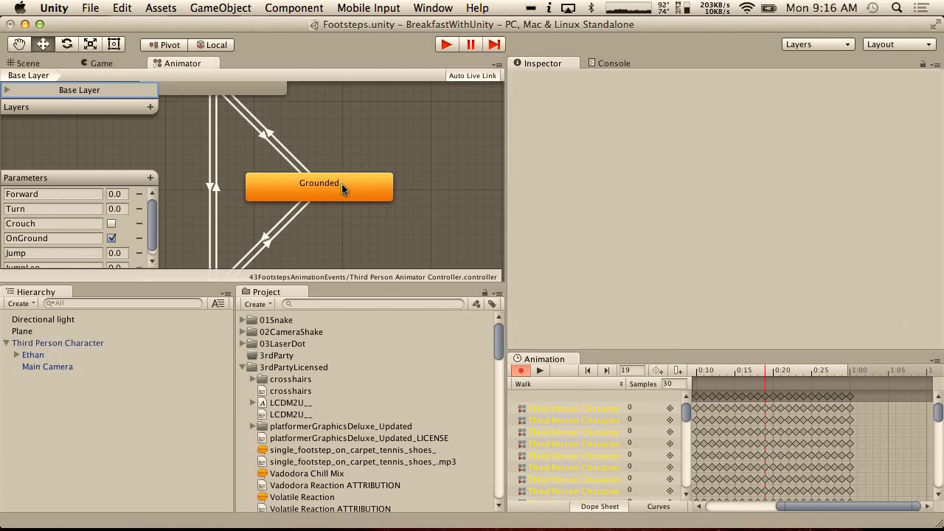
{"action": "left_click", "coordinate": [705, 126]}
{"action": "left_click", "coordinate": [705, 129]}
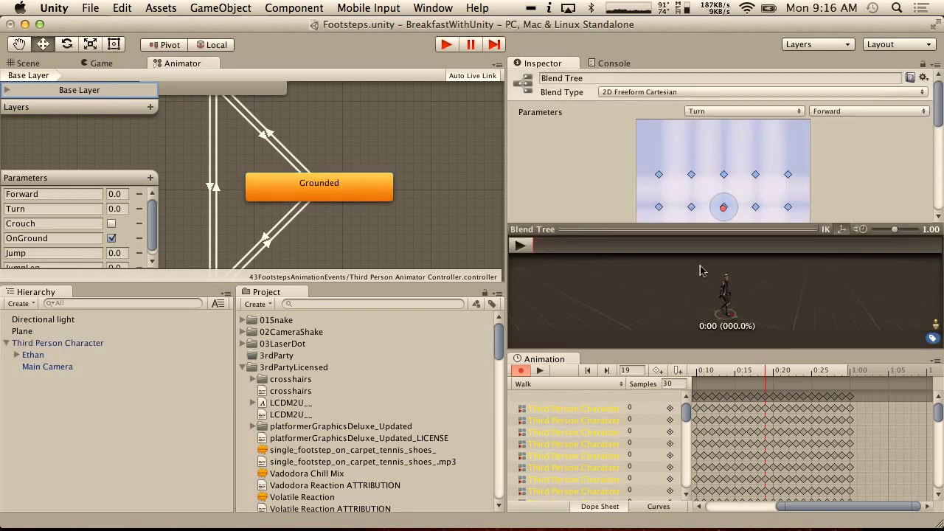
{"action": "scroll", "coordinate": [603, 210], "scroll_direction": "down", "scroll_amount": 3}
{"action": "scroll", "coordinate": [596, 191], "scroll_direction": "down", "scroll_amount": 5}
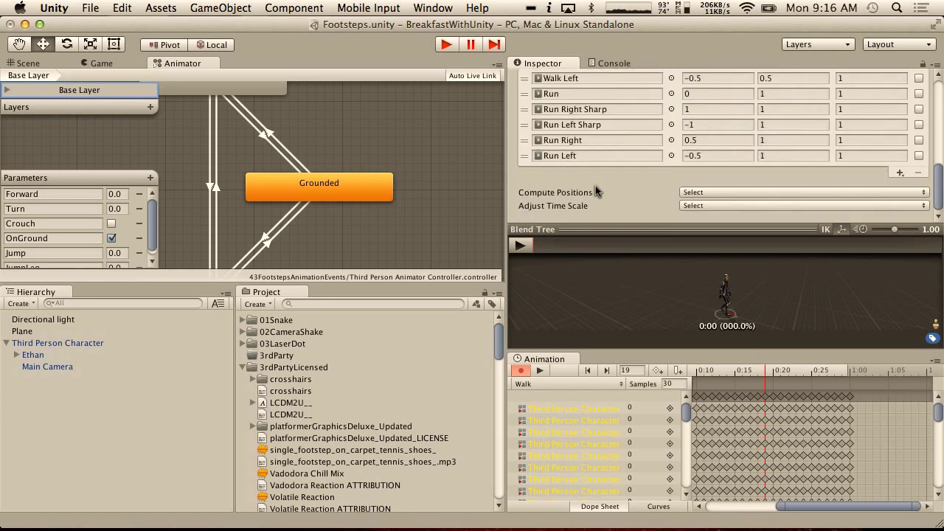
{"action": "scroll", "coordinate": [596, 188], "scroll_direction": "up", "scroll_amount": 4}
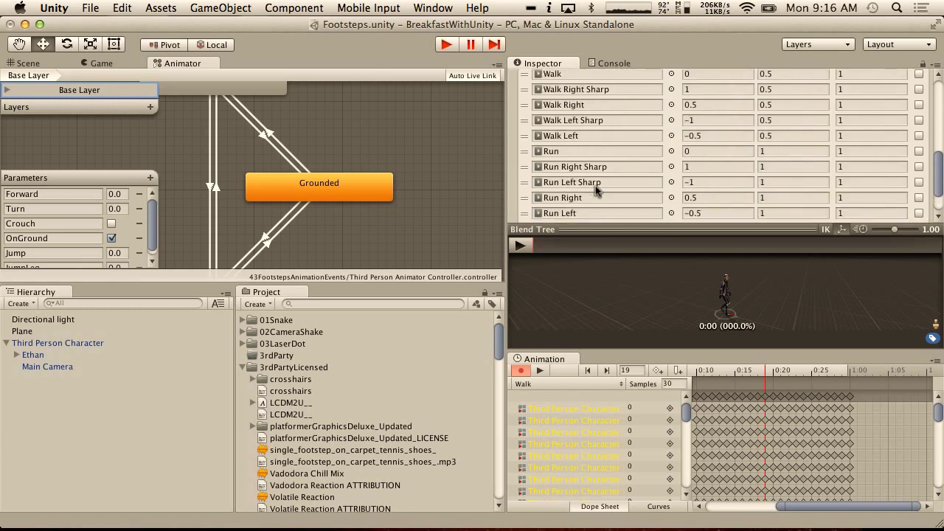
- Scrub the Walk clip's timeline across frames 0 to 30 to examine when each foot touches the ground
{"action": "left_click", "coordinate": [773, 370]}
{"action": "left_click_drag", "start_coordinate": [818, 370], "coordinate": [852, 371]}
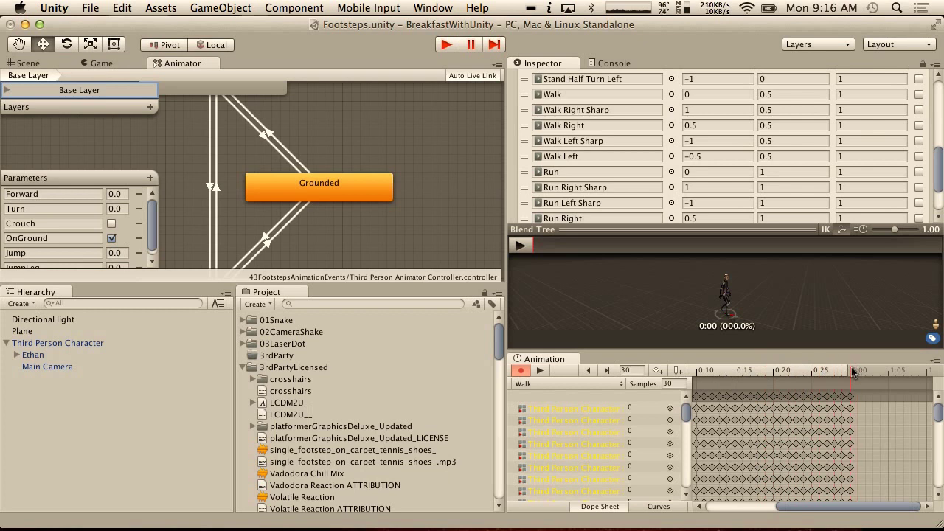
{"action": "left_click", "coordinate": [774, 371]}
{"action": "left_click_drag", "start_coordinate": [773, 366], "coordinate": [725, 373]}
{"action": "scroll", "coordinate": [730, 372], "scroll_direction": "down", "scroll_amount": 1}
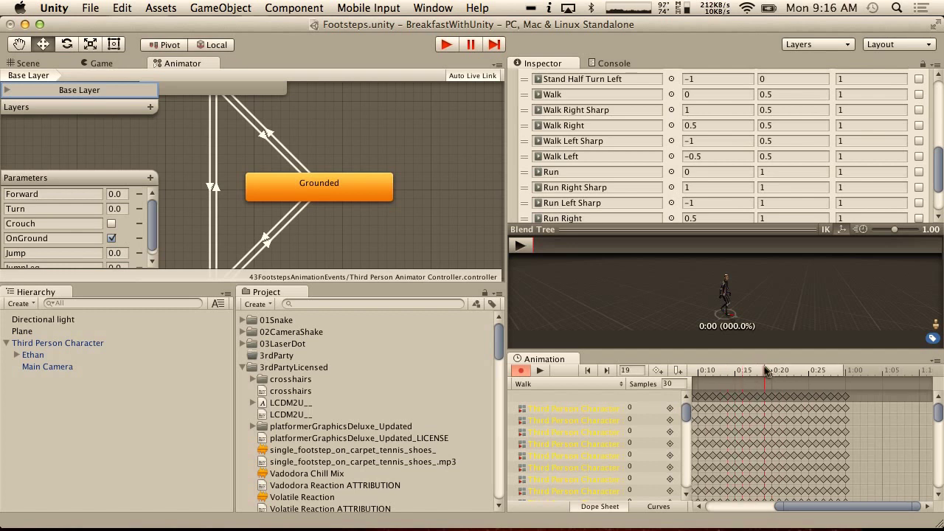
{"action": "left_click", "coordinate": [732, 366]}
{"action": "left_click_drag", "start_coordinate": [732, 366], "coordinate": [847, 345]}
{"action": "left_click", "coordinate": [710, 362]}
{"action": "left_click_drag", "start_coordinate": [709, 363], "coordinate": [699, 363]}
{"action": "left_click_drag", "start_coordinate": [820, 512], "coordinate": [763, 504]}
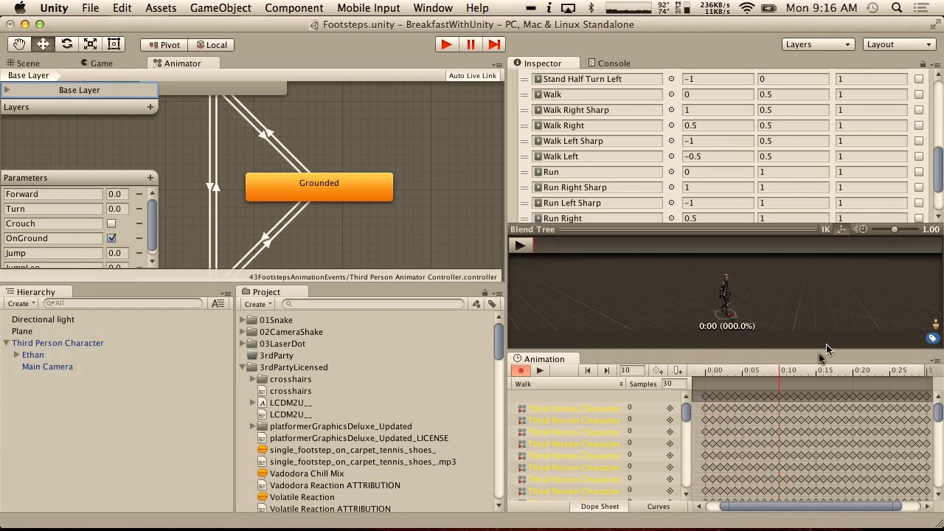
- Set the Walk timeline to frame 15 and scrub the blend tree preview to about 39 percent to compare the foot positions
{"action": "left_click", "coordinate": [812, 371]}
{"action": "left_click", "coordinate": [588, 246]}
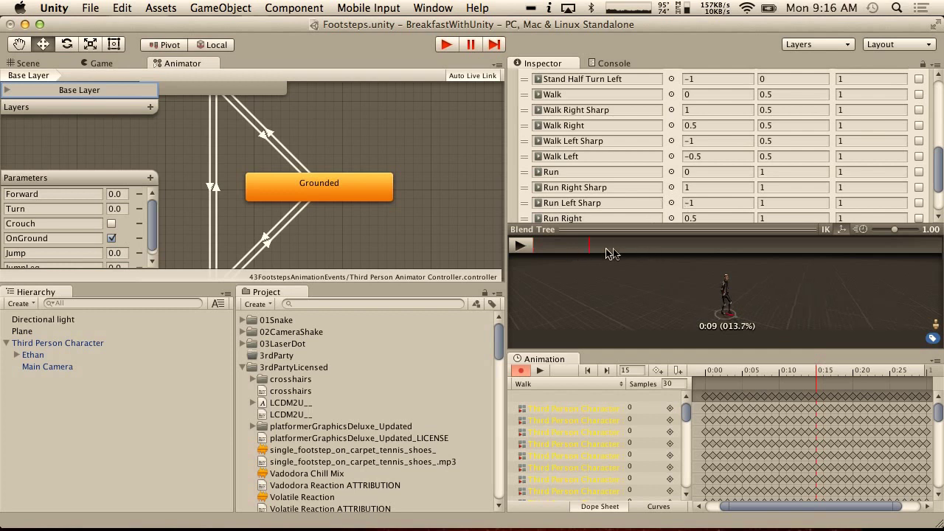
{"action": "left_click_drag", "start_coordinate": [606, 250], "coordinate": [696, 248]}
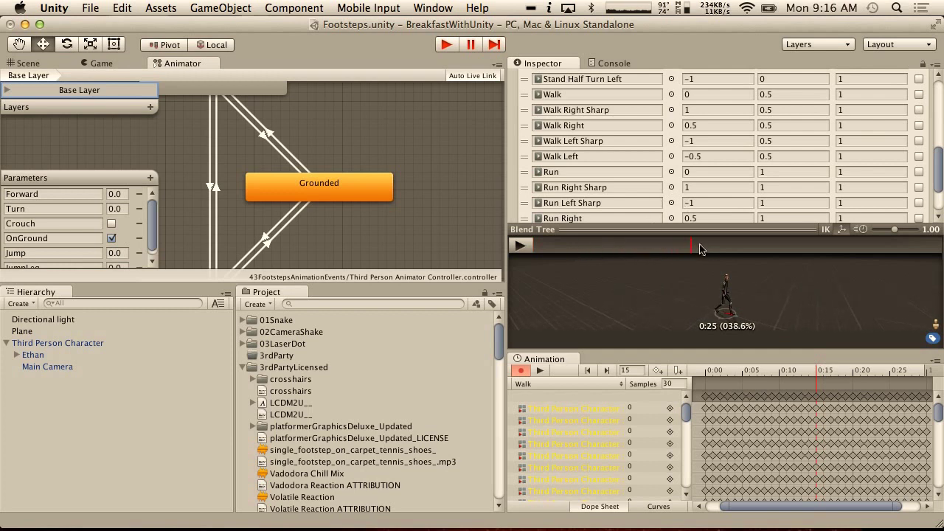
- Add an animation event at frame 11 of the Walk clip that calls PlaySound()
{"action": "left_click_drag", "start_coordinate": [816, 373], "coordinate": [785, 372]}
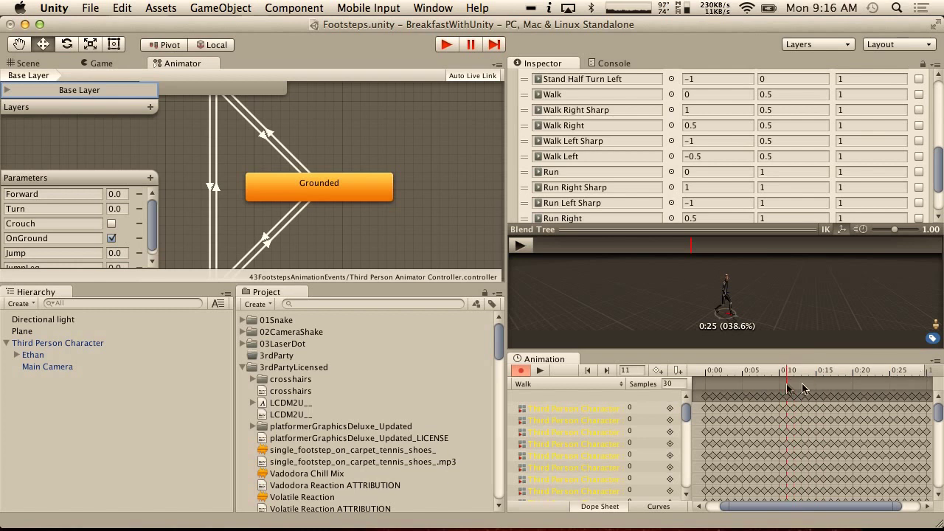
{"action": "right_click", "coordinate": [786, 387]}
{"action": "left_click", "coordinate": [806, 391]}
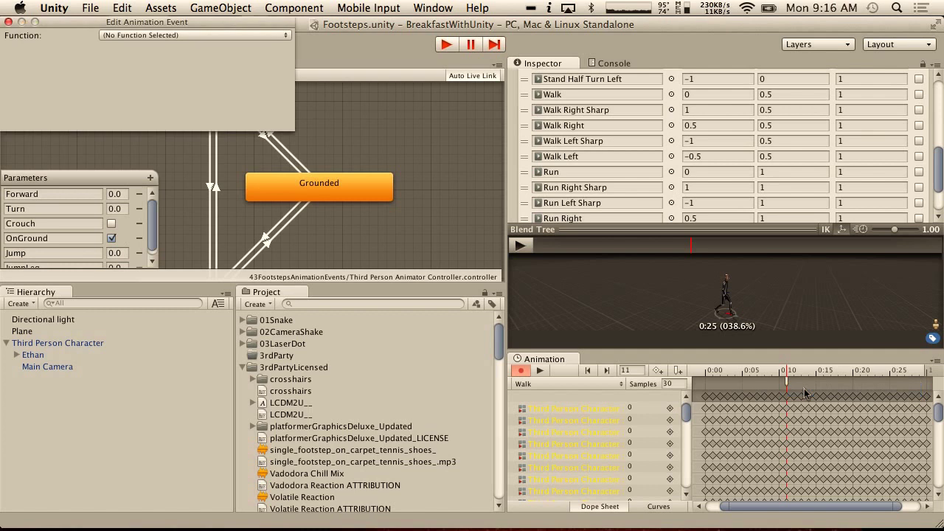
{"action": "left_click", "coordinate": [161, 35]}
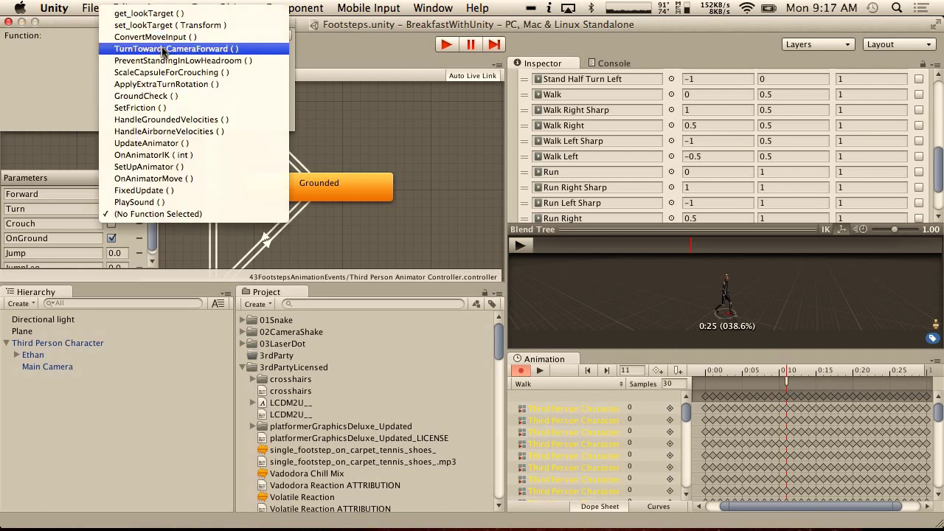
{"action": "left_click", "coordinate": [140, 202]}
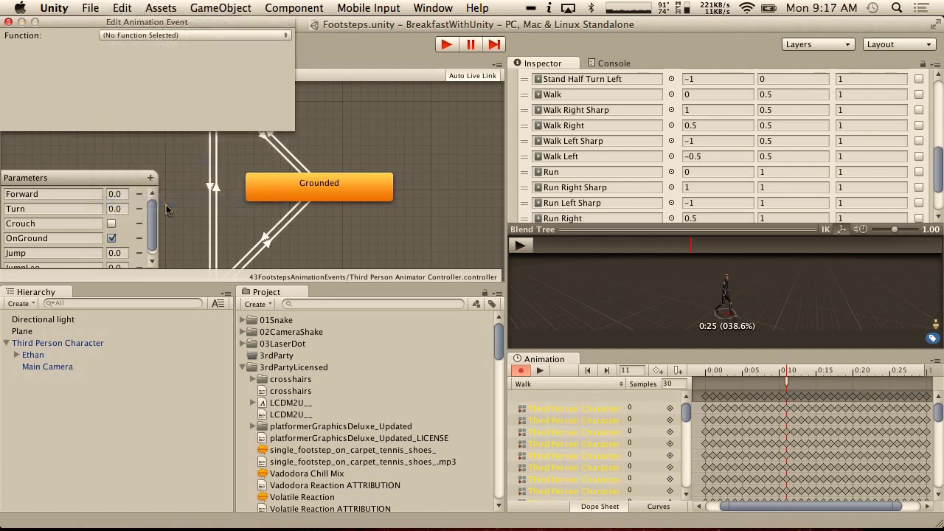
{"action": "left_click", "coordinate": [8, 23]}
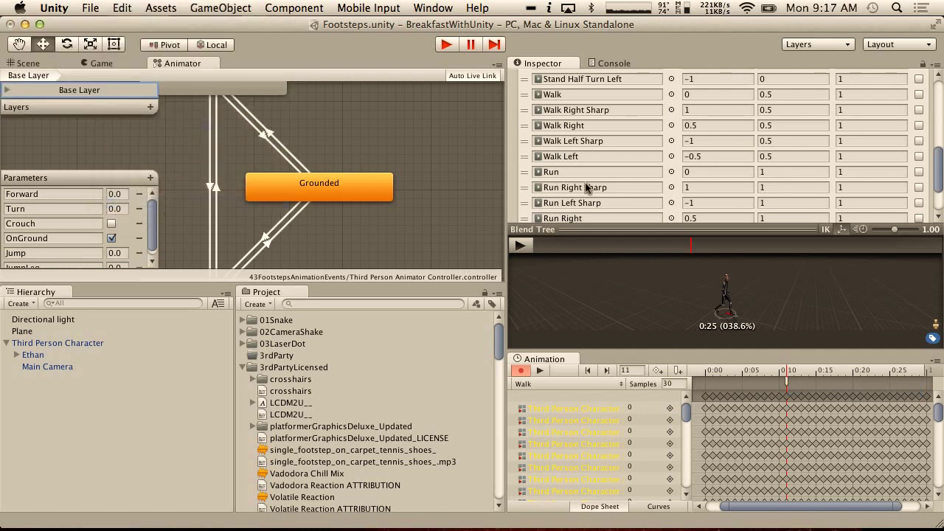
- Add a second animation event at frame 30 of the Walk clip that calls PlaySound()
{"action": "left_click", "coordinate": [920, 391]}
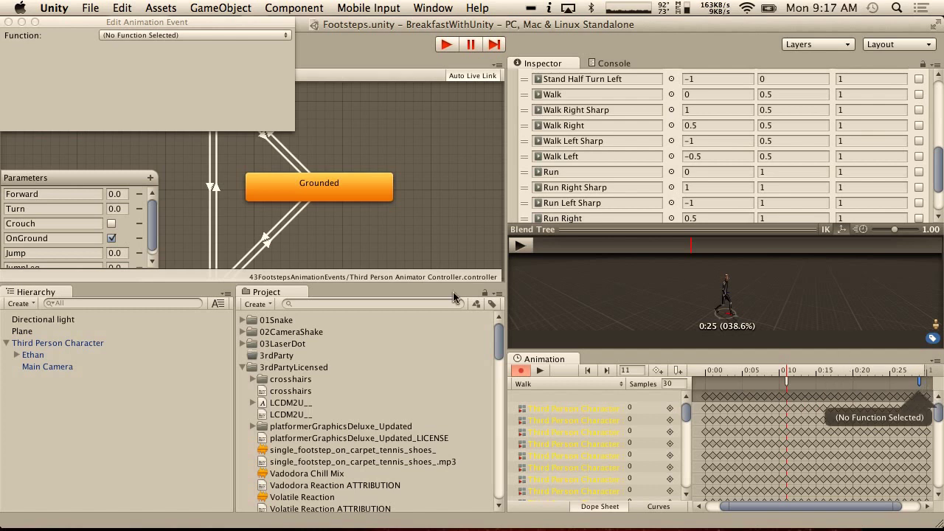
{"action": "left_click", "coordinate": [185, 35]}
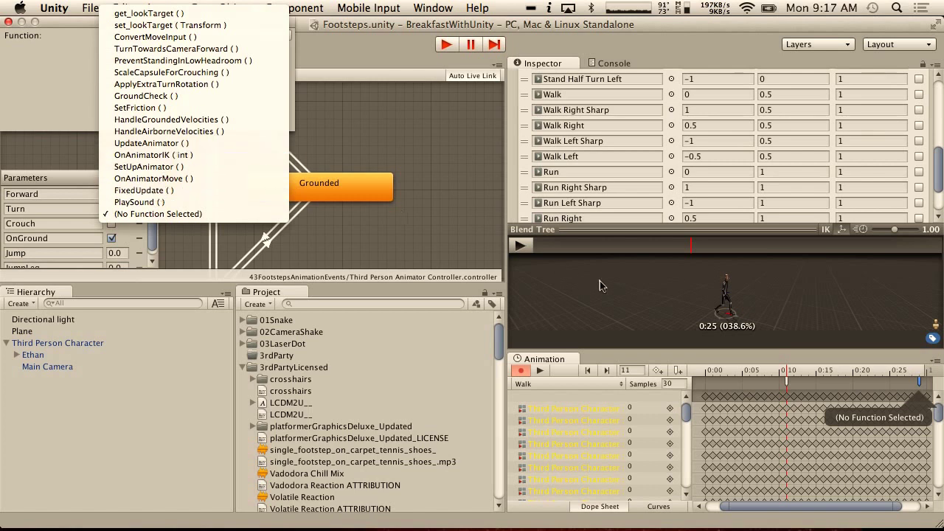
{"action": "left_click", "coordinate": [748, 340]}
{"action": "left_click", "coordinate": [923, 384]}
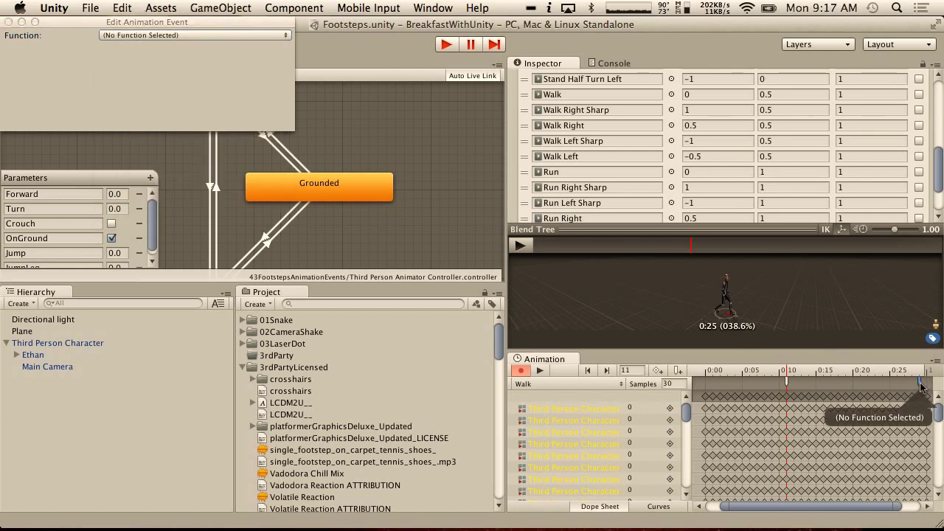
{"action": "left_click", "coordinate": [115, 34]}
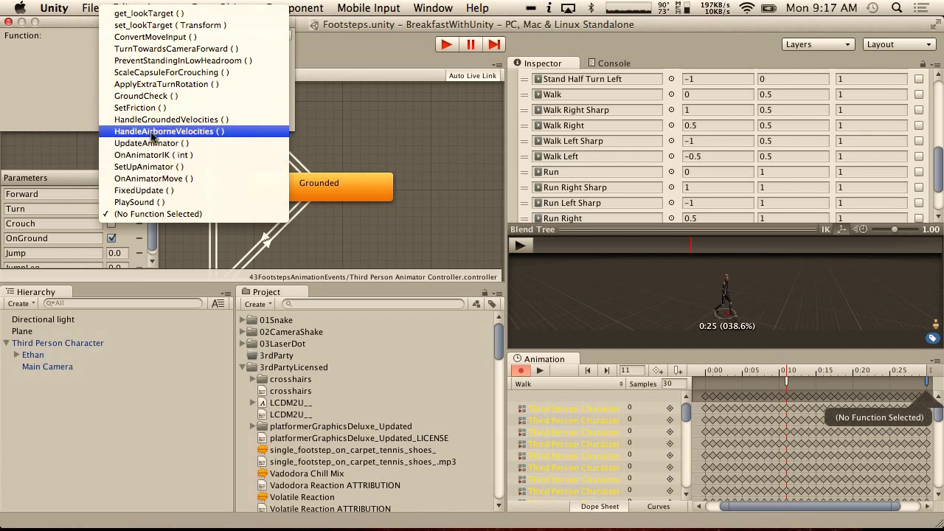
{"action": "left_click", "coordinate": [151, 202]}
{"action": "left_click", "coordinate": [9, 22]}
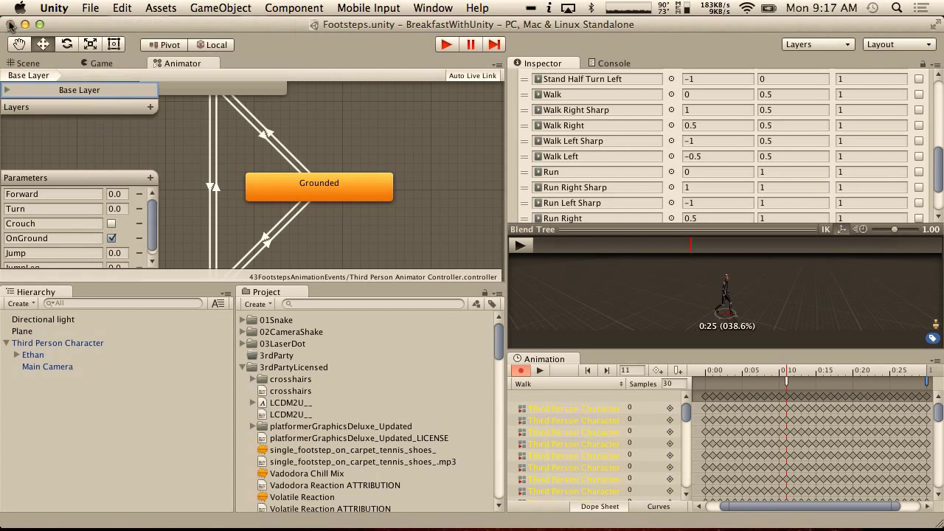
- Run the scene in the Game view to test the Walk clip's footstep sounds, then stop it
{"action": "left_click", "coordinate": [84, 64]}
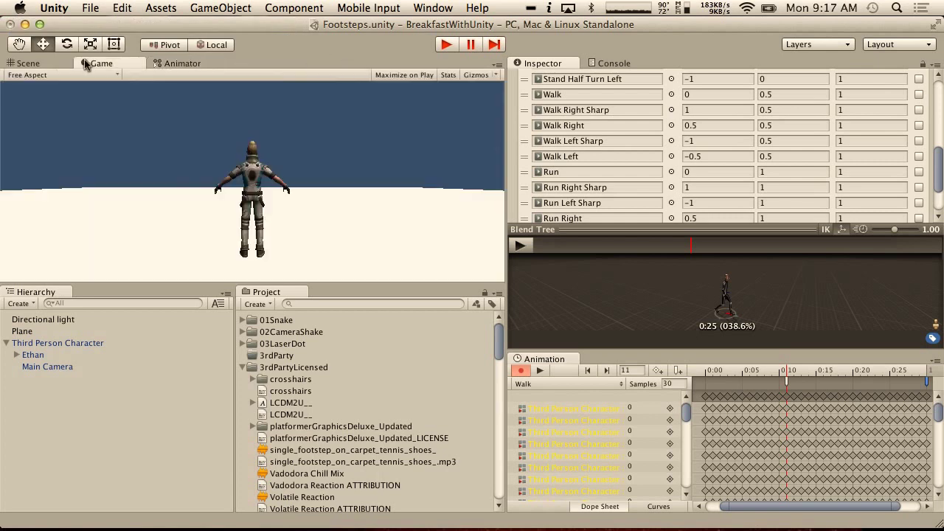
{"action": "left_click", "coordinate": [447, 44]}
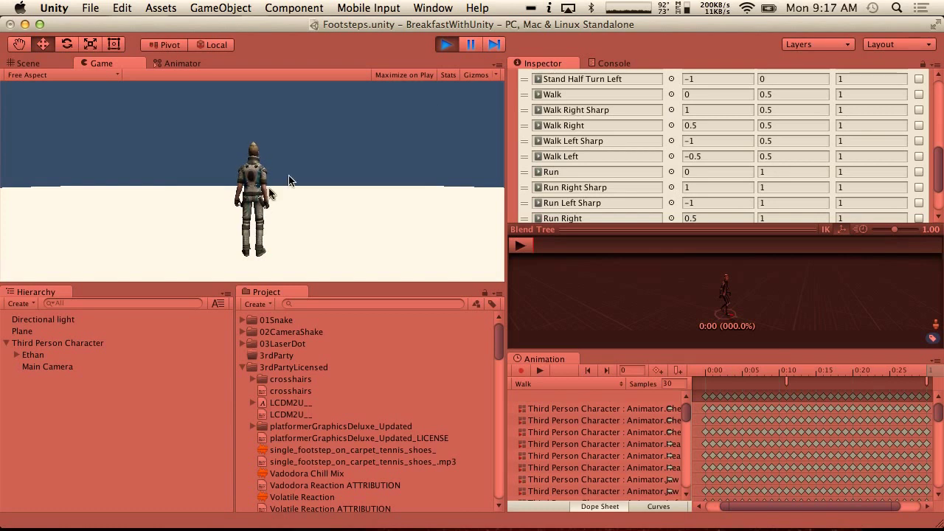
{"action": "left_click", "coordinate": [447, 45]}
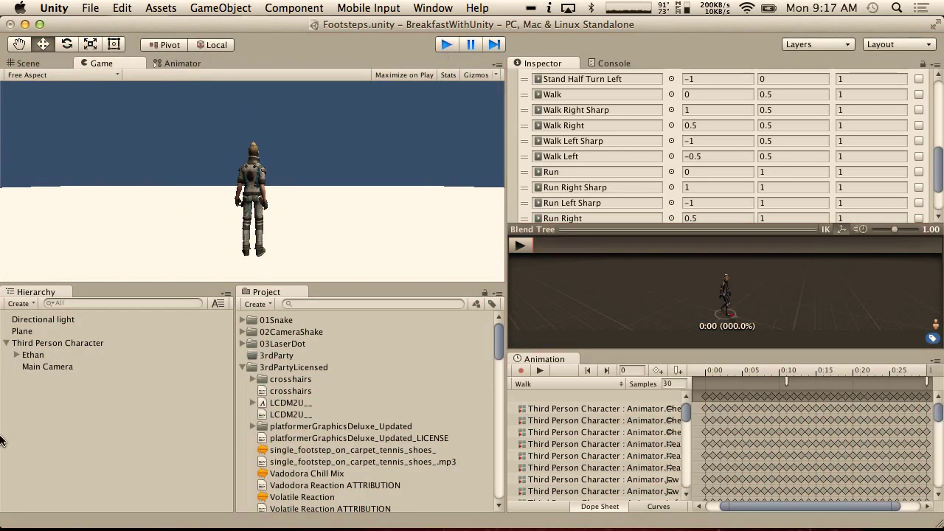
- Turn off Play On Awake in the Audio Source of the Third Person Character
{"action": "left_click", "coordinate": [49, 342]}
{"action": "scroll", "coordinate": [610, 257], "scroll_direction": "down", "scroll_amount": 10}
{"action": "scroll", "coordinate": [609, 254], "scroll_direction": "up", "scroll_amount": 5}
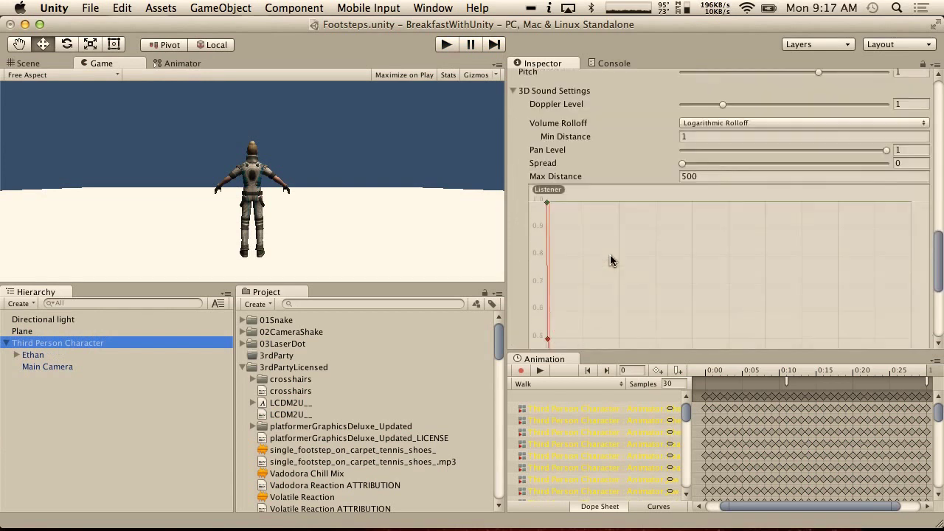
{"action": "scroll", "coordinate": [679, 253], "scroll_direction": "up", "scroll_amount": 5}
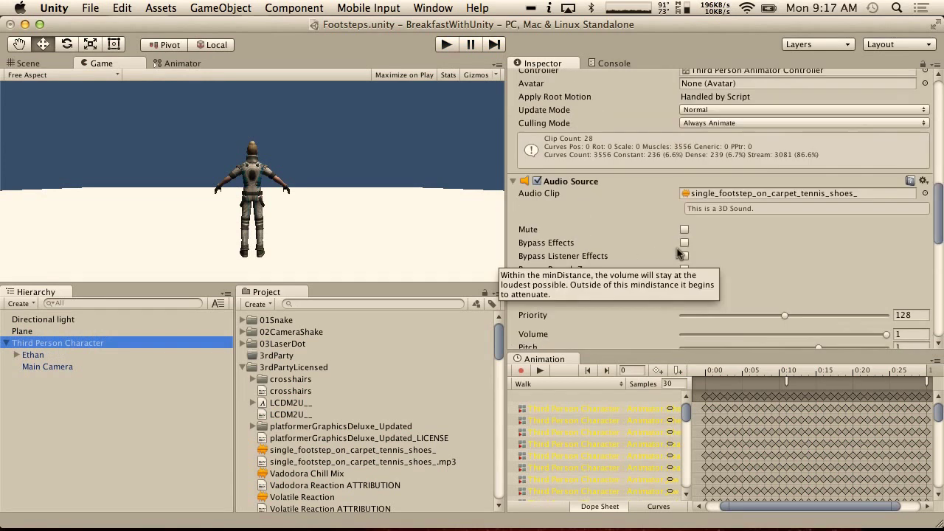
{"action": "left_click", "coordinate": [684, 283]}
- Test the footsteps in play mode, move the Walk clip's first PlaySound event to frame 15, and stop the scene
{"action": "left_click", "coordinate": [447, 46]}
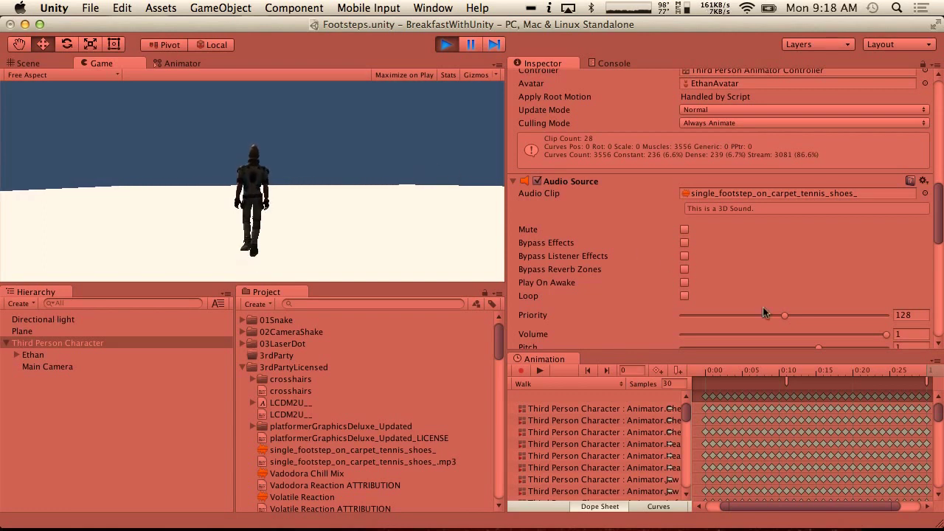
{"action": "left_click_drag", "start_coordinate": [785, 381], "coordinate": [816, 383]}
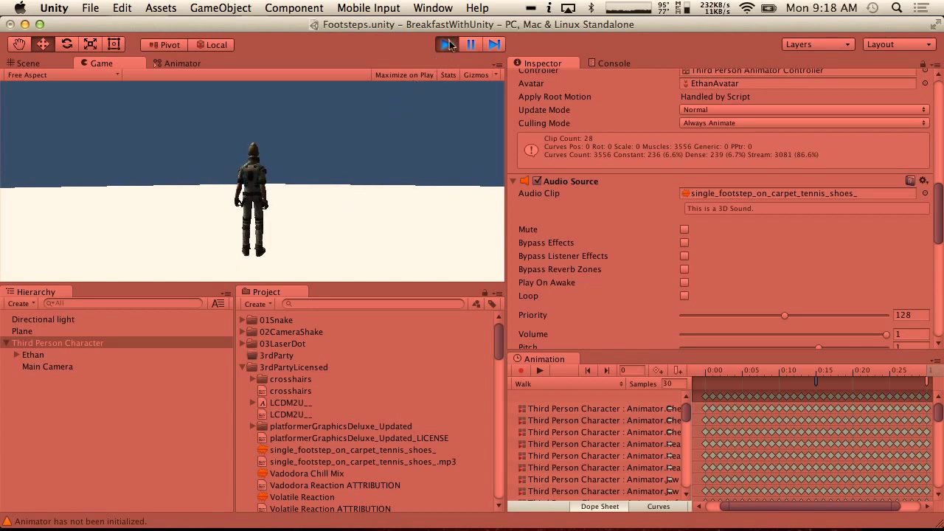
{"action": "left_click", "coordinate": [449, 45]}
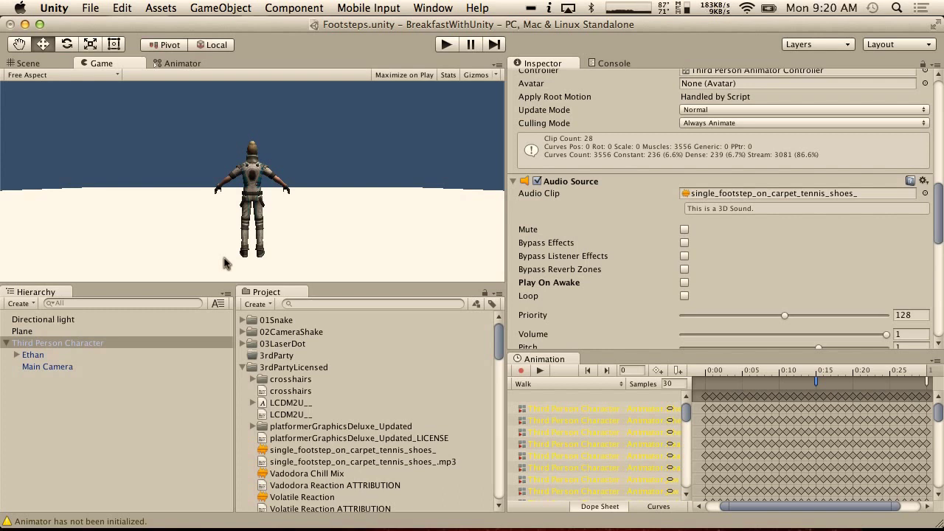
- Save the Footsteps scene and the project with all modified assets
{"action": "left_click", "coordinate": [90, 7]}
{"action": "left_click", "coordinate": [103, 62]}
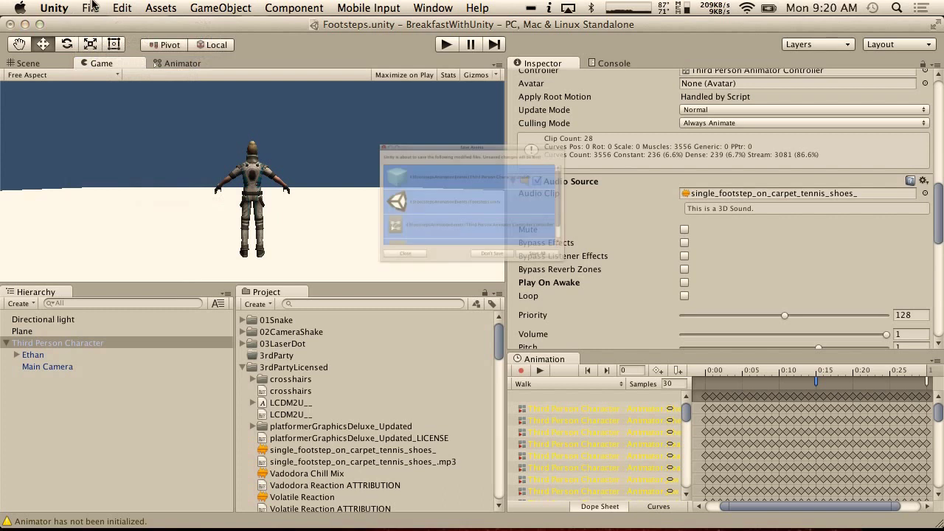
{"action": "left_click", "coordinate": [610, 304]}
{"action": "left_click", "coordinate": [70, 7]}
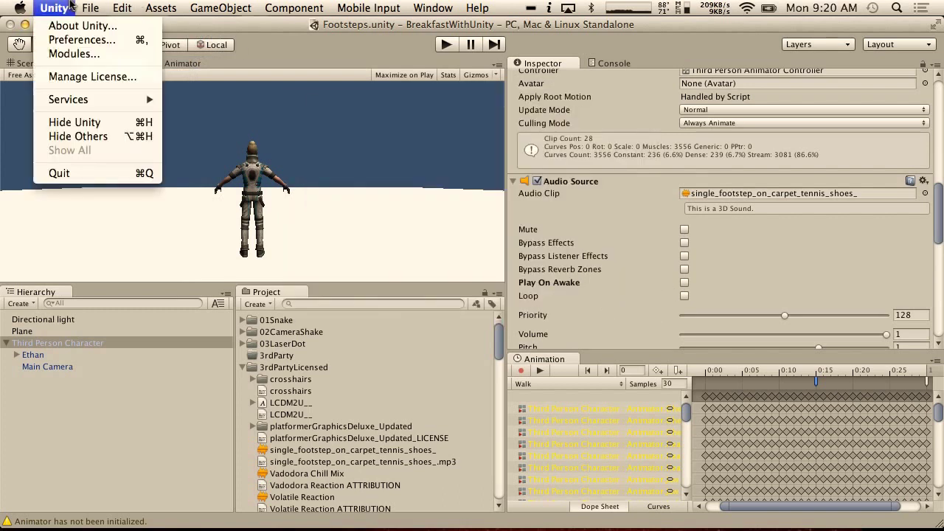
{"action": "mouse_move", "coordinate": [90, 8]}
{"action": "left_click", "coordinate": [133, 126]}
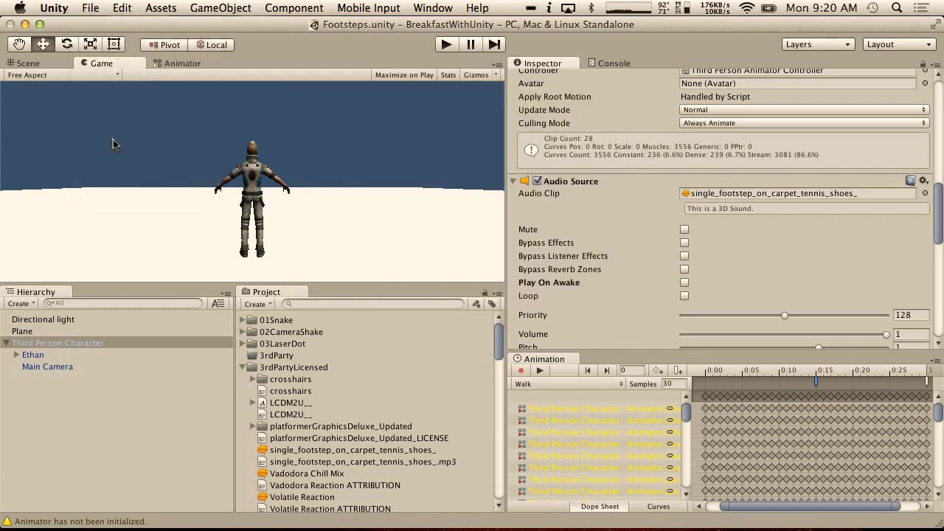
- Collapse the open project folders, including 3rdPartyLicensed, Sample Assets, 40AudioCrossfade and 41UIButtons, leaving only 43FootstepsAnimationEvents expanded
{"action": "left_click", "coordinate": [242, 367]}
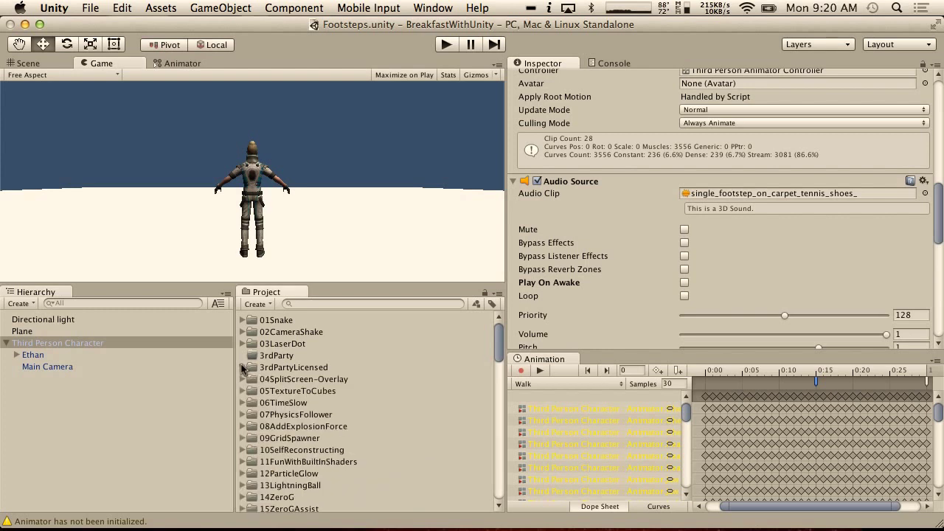
{"action": "double_click", "coordinate": [288, 355]}
{"action": "scroll", "coordinate": [288, 354], "scroll_direction": "up", "scroll_amount": 3}
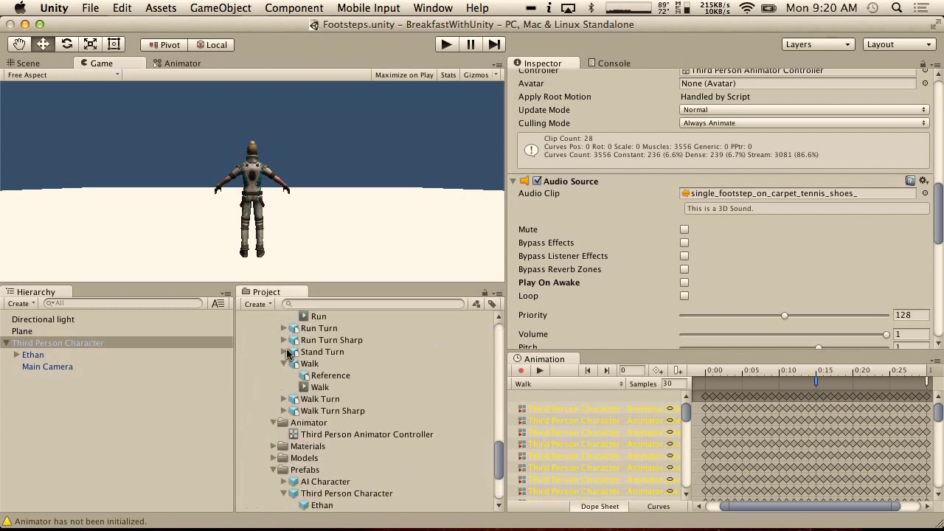
{"action": "scroll", "coordinate": [288, 355], "scroll_direction": "up", "scroll_amount": 5}
{"action": "left_click", "coordinate": [241, 367]}
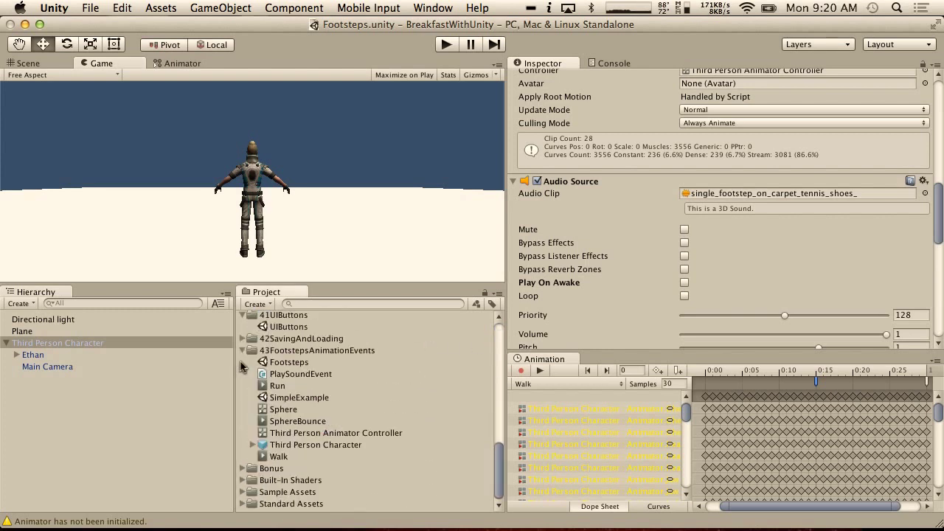
{"action": "left_click", "coordinate": [242, 350]}
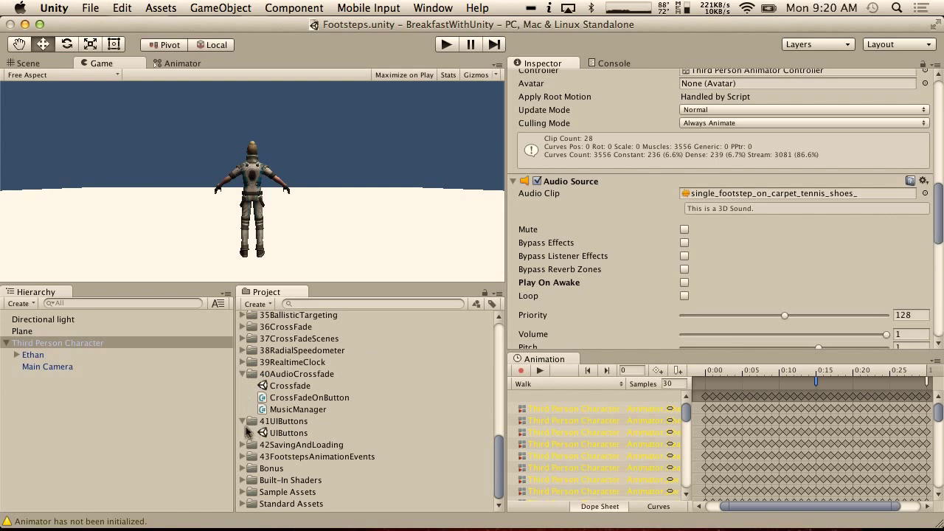
{"action": "left_click", "coordinate": [242, 421]}
{"action": "left_click", "coordinate": [242, 386]}
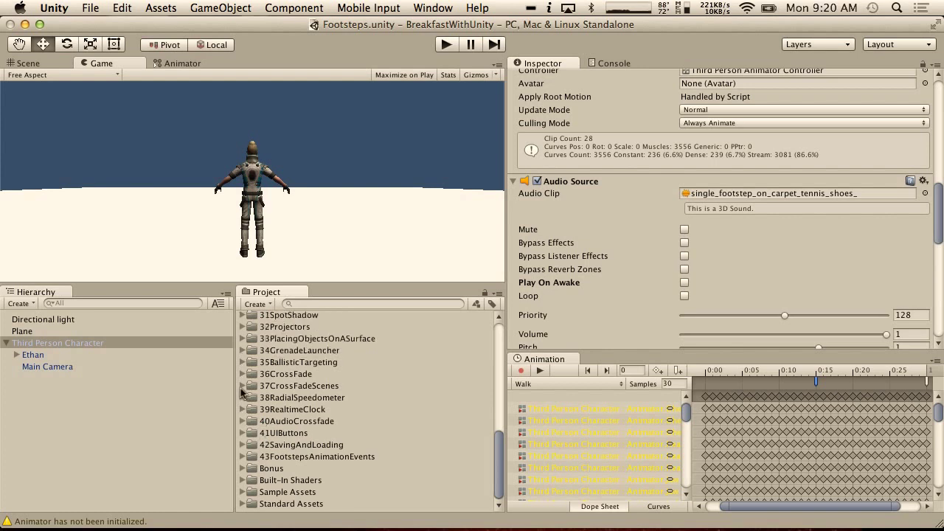
{"action": "left_click", "coordinate": [241, 458]}
{"action": "scroll", "coordinate": [331, 505], "scroll_direction": "down", "scroll_amount": 3}
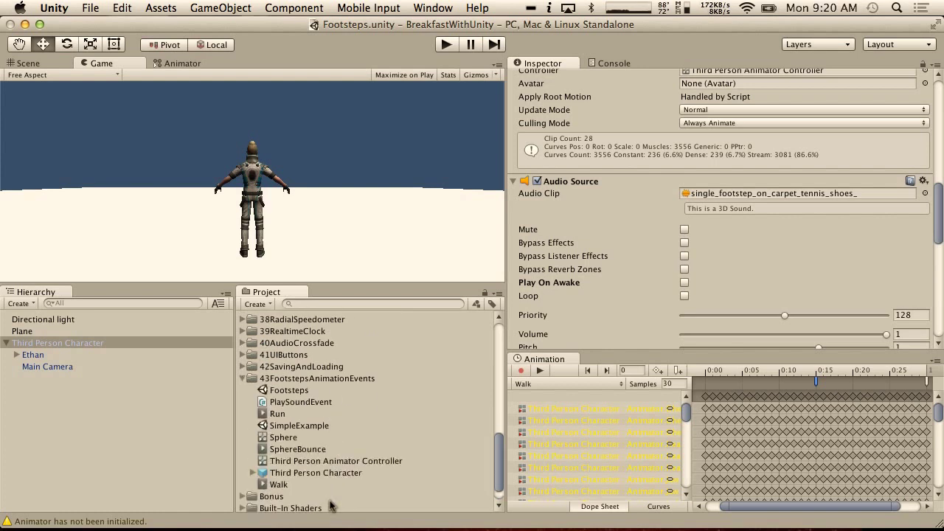